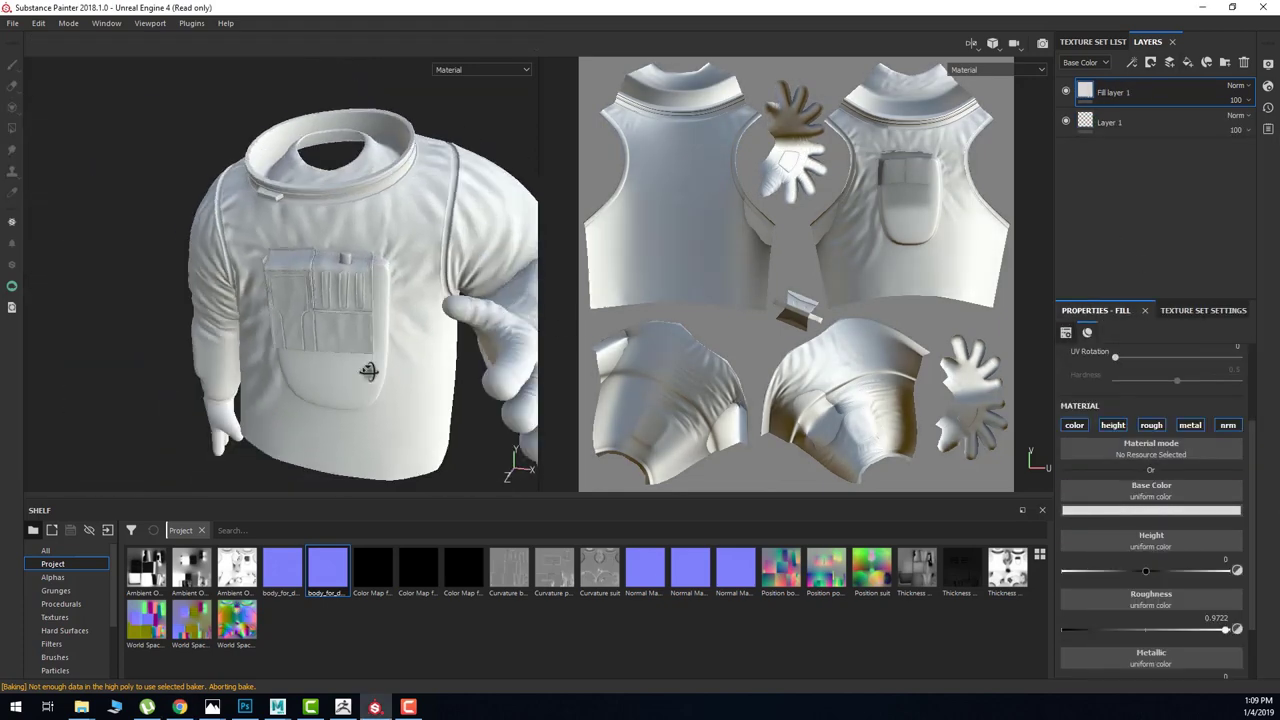
Apply the Fabric WOODLAND Used smart material to the suit's layer stack.
left_click(66, 630)
left_click_drag(372, 620, 1137, 150)
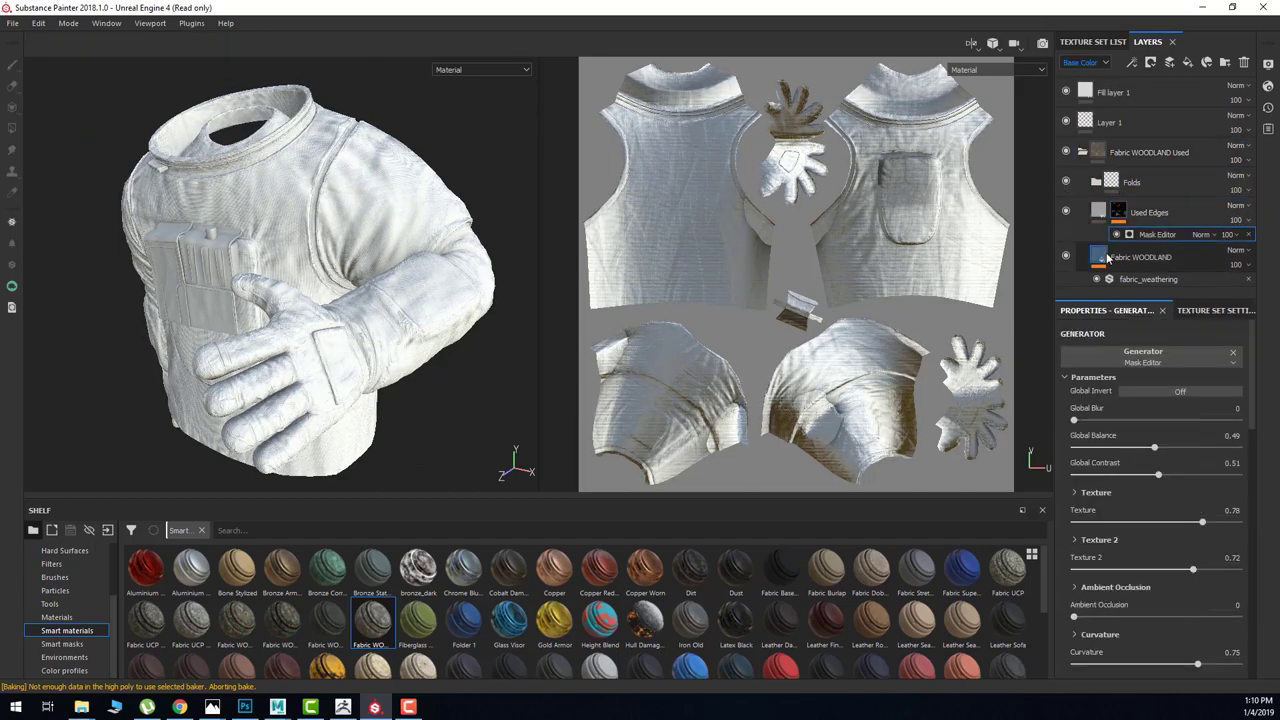
scroll(365, 428, "up", 3)
Show the Height channel in the viewport, then select the pocket texture set.
left_click(1080, 62)
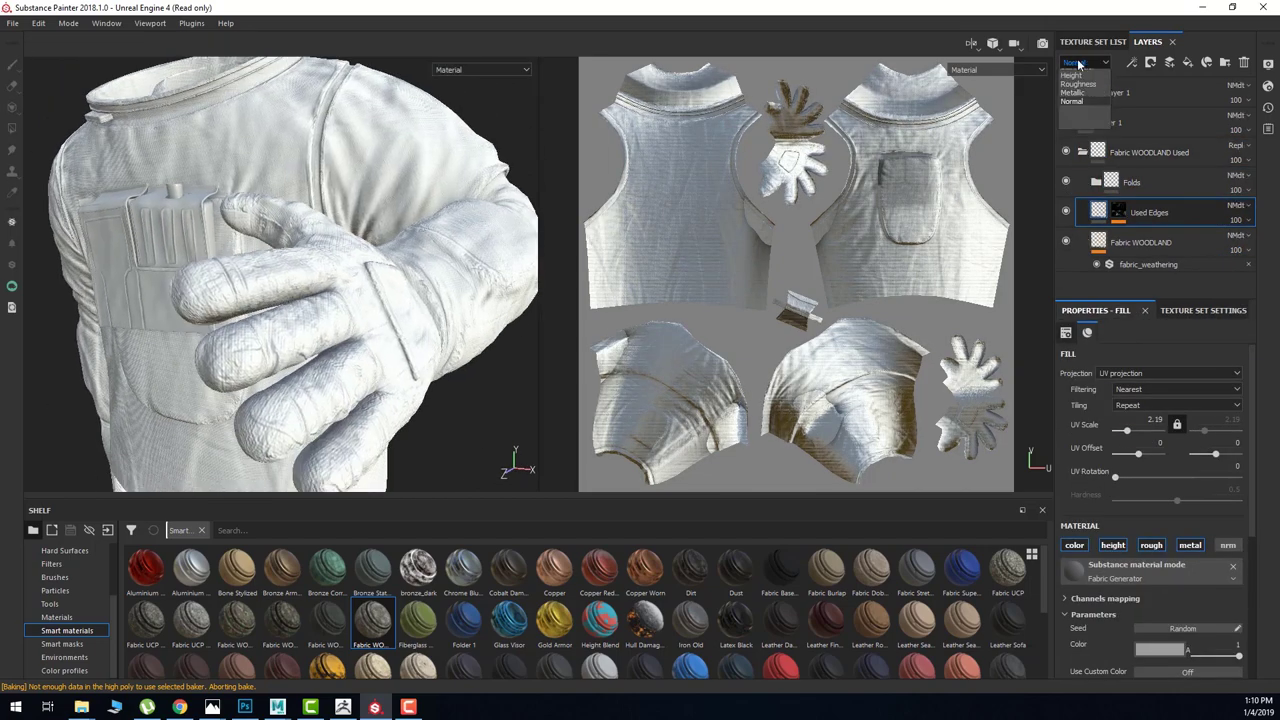
left_click_drag(389, 333, 309, 366, "alt")
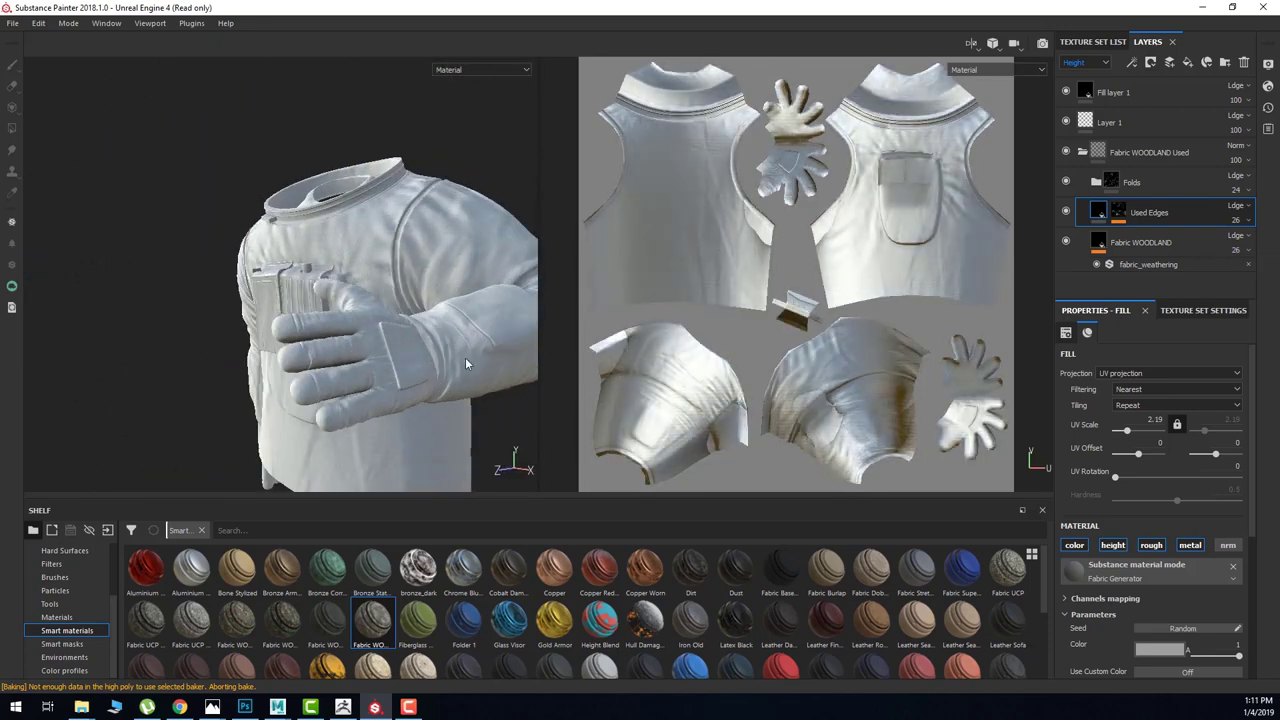
scroll(311, 295, "up", 5)
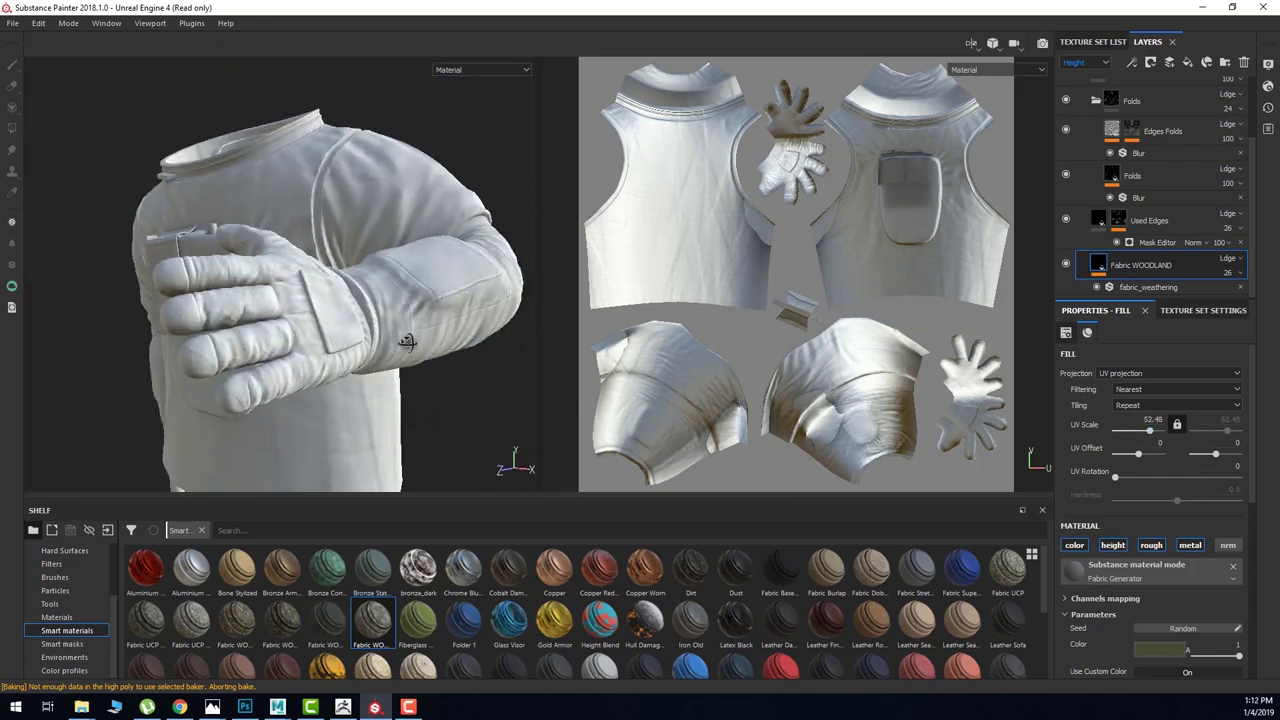
left_click(1093, 41)
left_click(1093, 101)
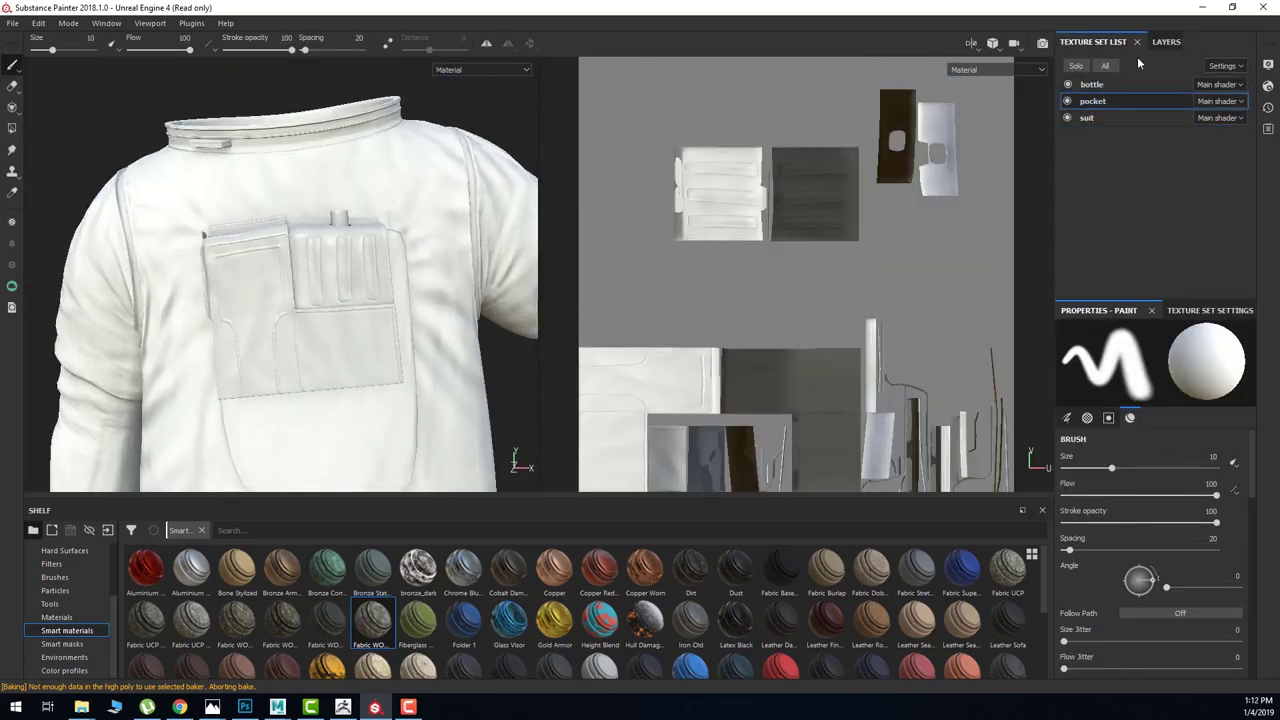
Inspect the bottle texture set's Steel layer, then reselect the suit texture set.
left_click(1100, 84)
scroll(833, 601, "down", 3)
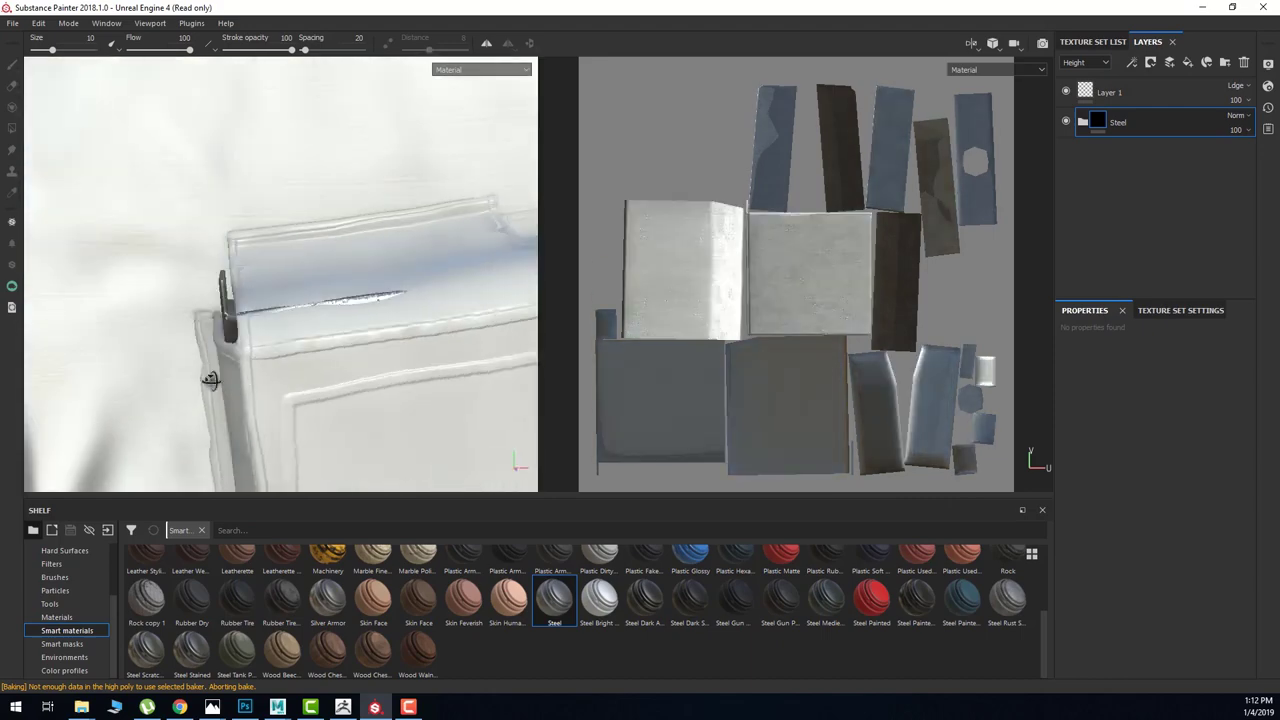
left_click_drag(344, 292, 249, 382, "alt")
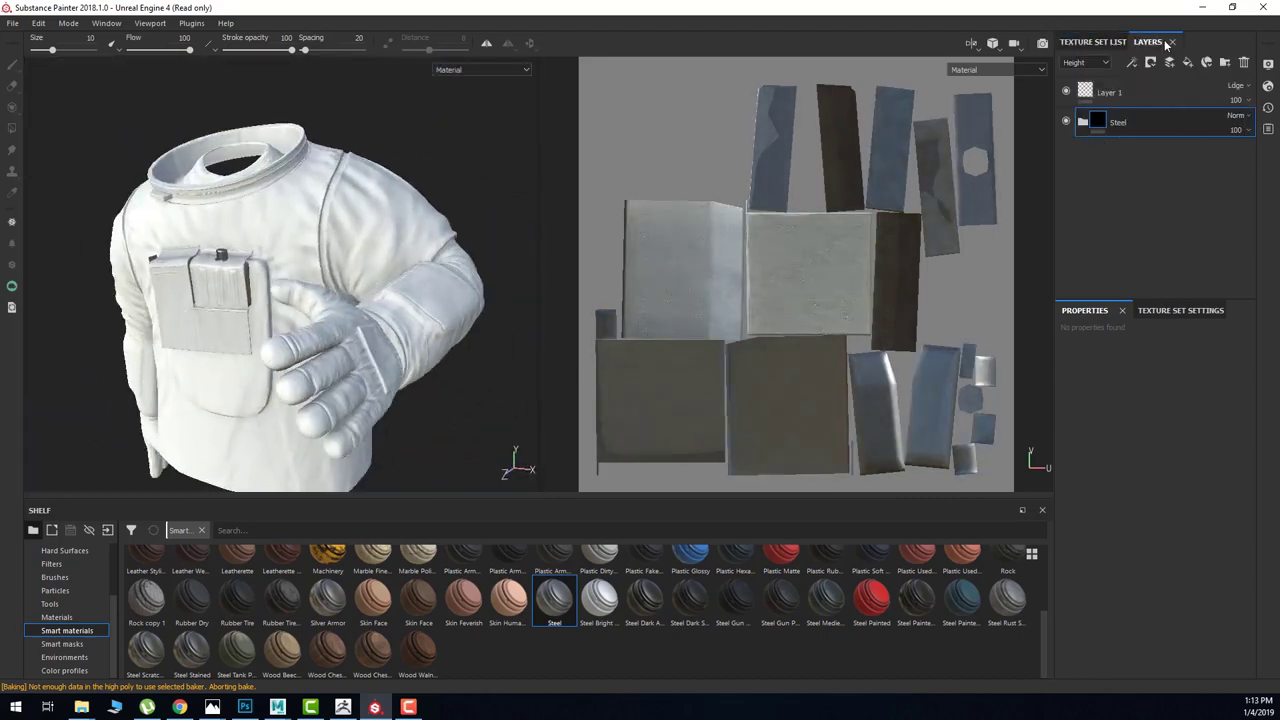
left_click_drag(328, 598, 1150, 92)
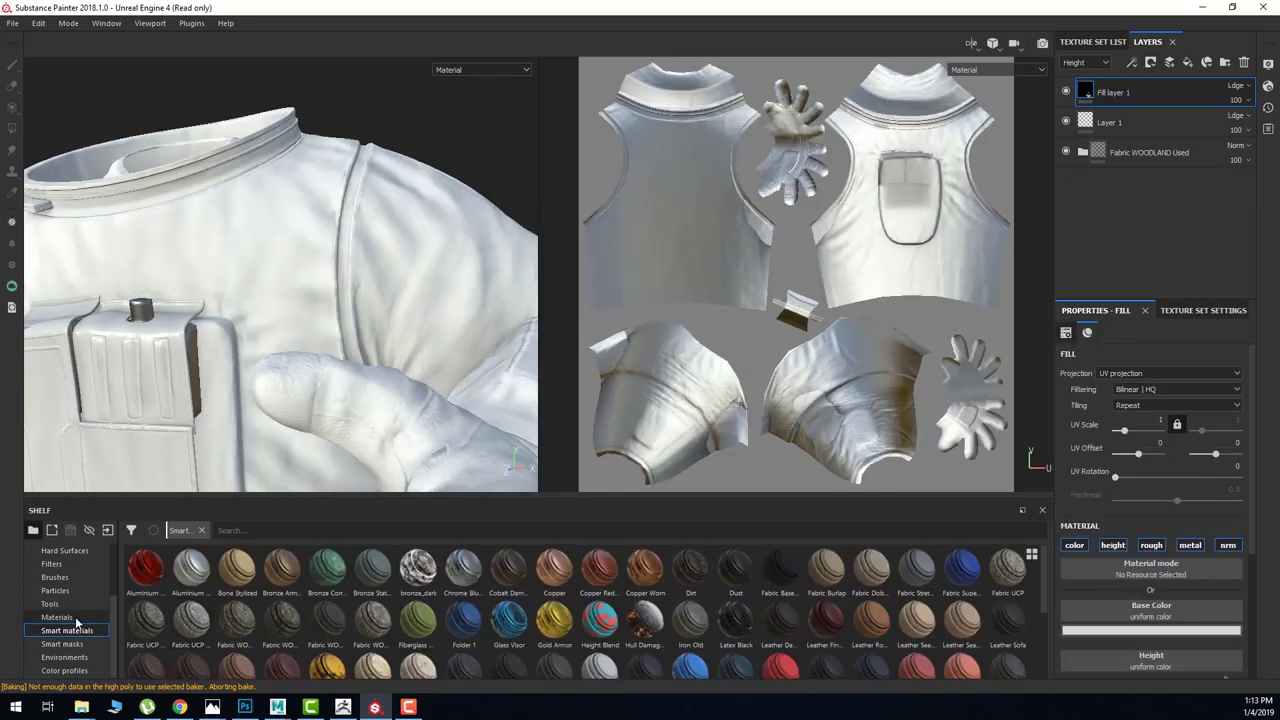
Add Cobalt Pure, then Aluminium Pure on top, and hide the Fabric WOODLAND Used folder.
left_click_drag(463, 567, 1146, 109)
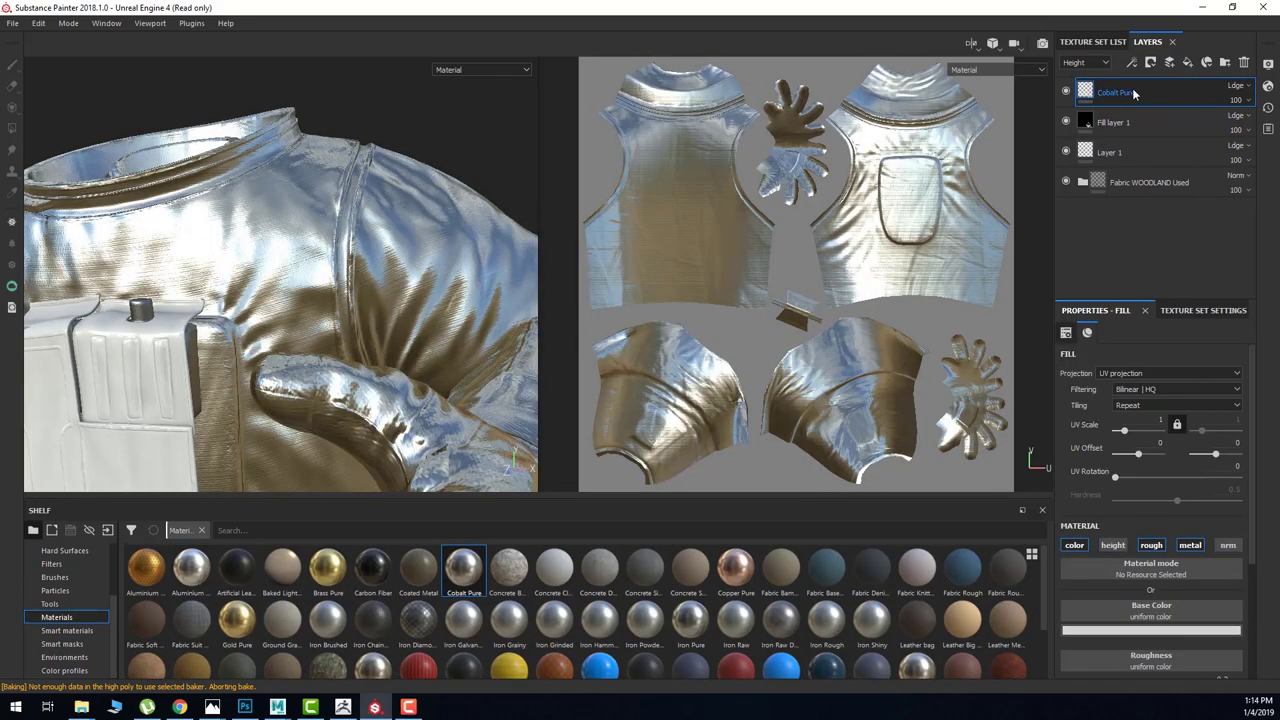
left_click(1066, 181)
left_click_drag(191, 567, 1118, 92)
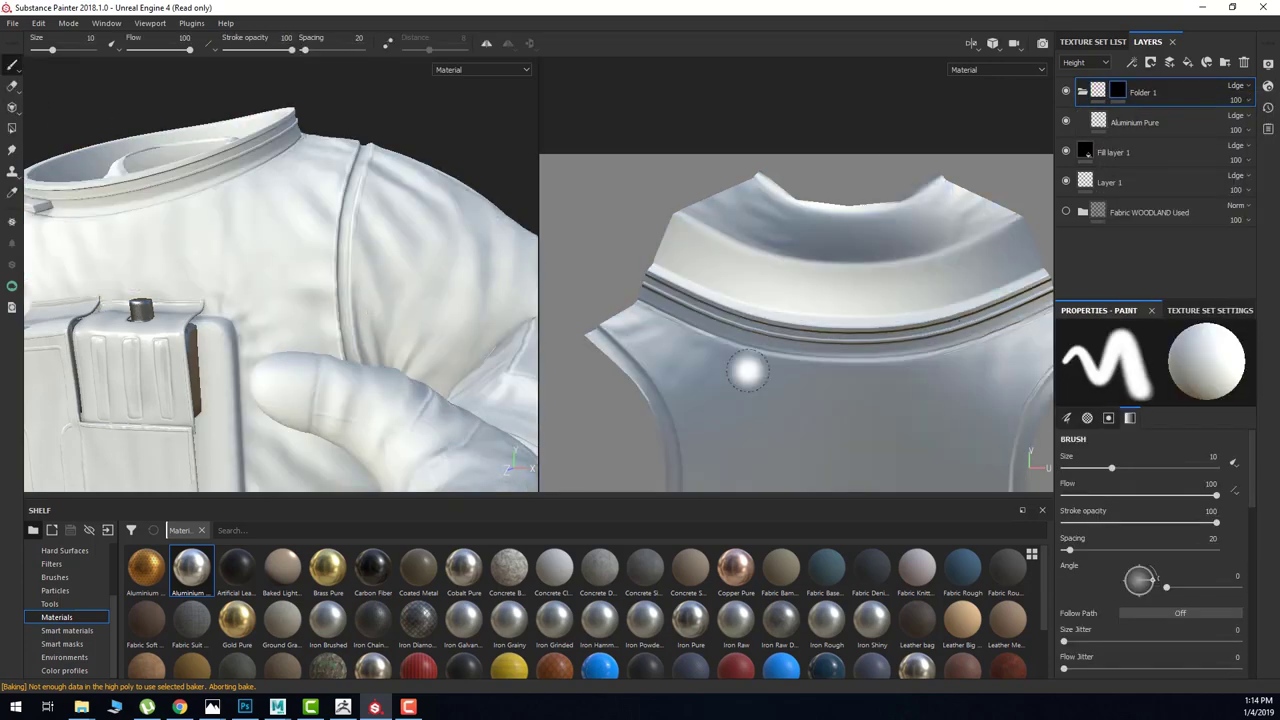
left_click_drag(301, 311, 434, 329, "alt")
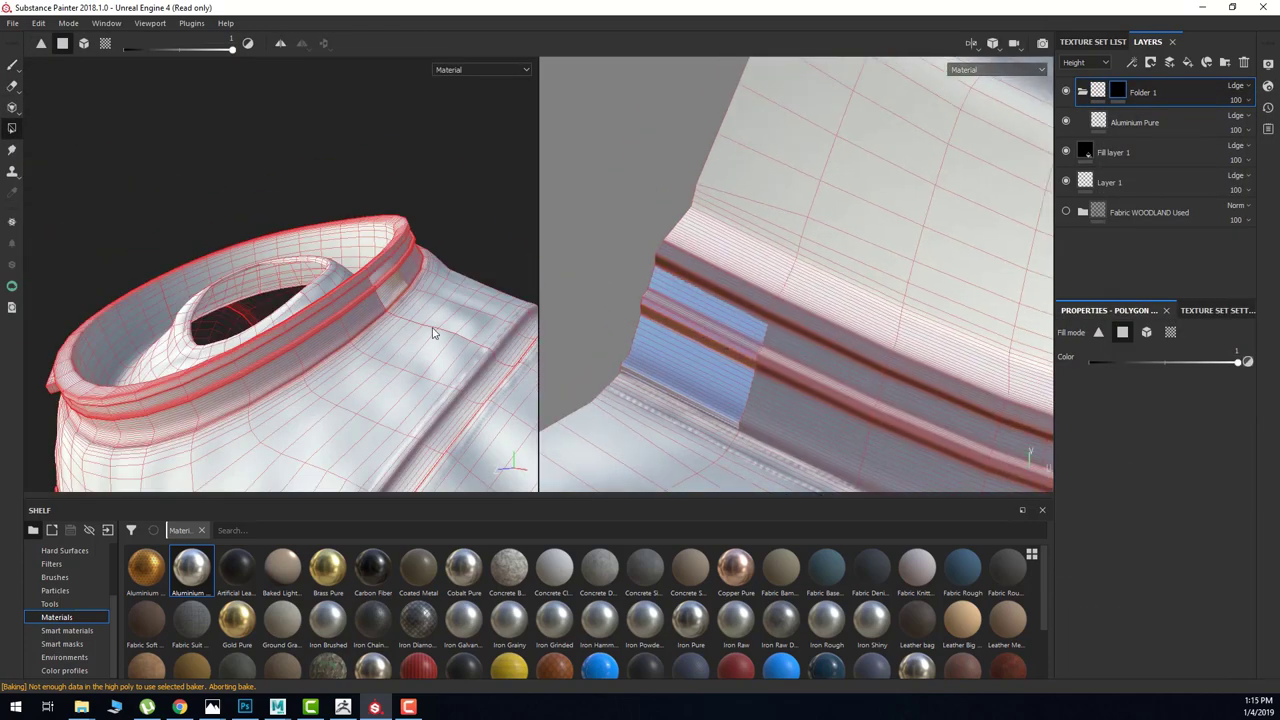
Polygon-fill the collar band faces in Folder 1's mask so they show Aluminium Pure.
mouse_move(640, 300)
left_mouse_down()
mouse_move(716, 245)
mouse_move(658, 242)
left_mouse_up()
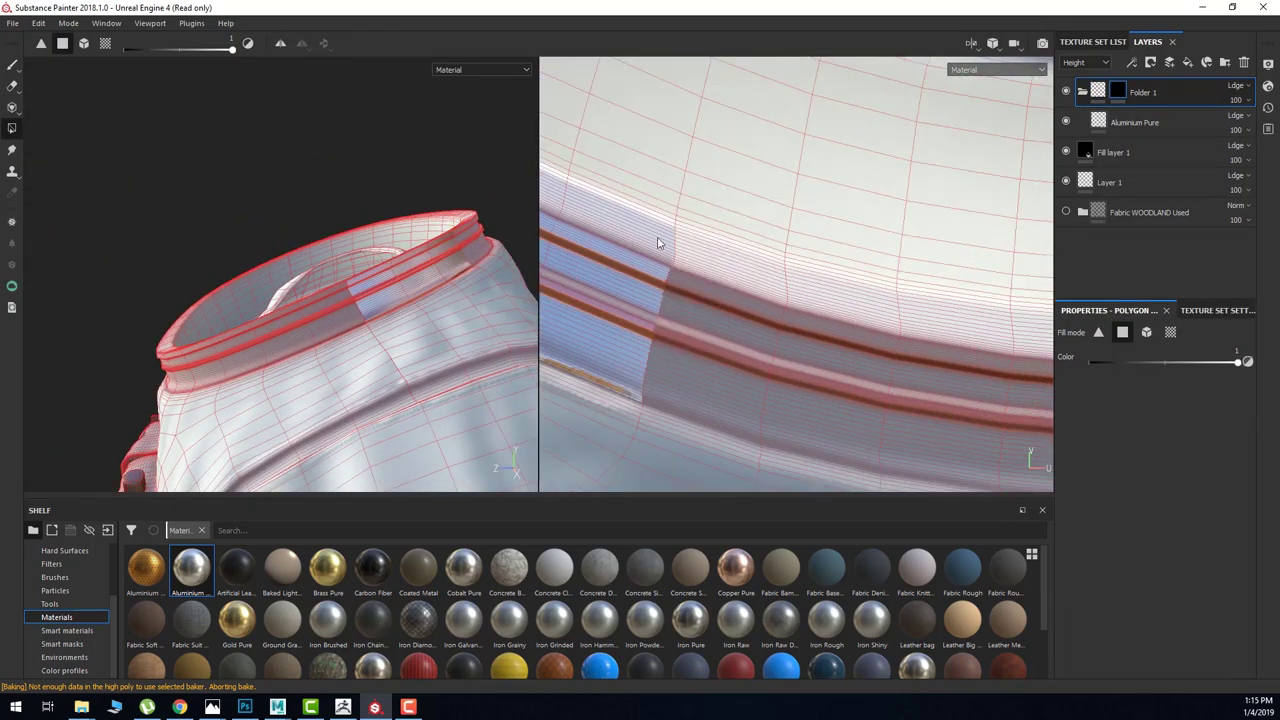
mouse_move(738, 409)
left_mouse_down("alt")
mouse_move(653, 234)
mouse_move(771, 424)
mouse_move(724, 436)
mouse_move(764, 312)
mouse_move(806, 277)
mouse_move(726, 340)
mouse_move(846, 280)
mouse_move(831, 259)
mouse_move(842, 214)
left_mouse_up("alt")
mouse_move(660, 371)
left_mouse_down("alt")
mouse_move(729, 359)
mouse_move(663, 306)
mouse_move(816, 249)
mouse_move(678, 210)
mouse_move(757, 435)
left_mouse_up("alt")
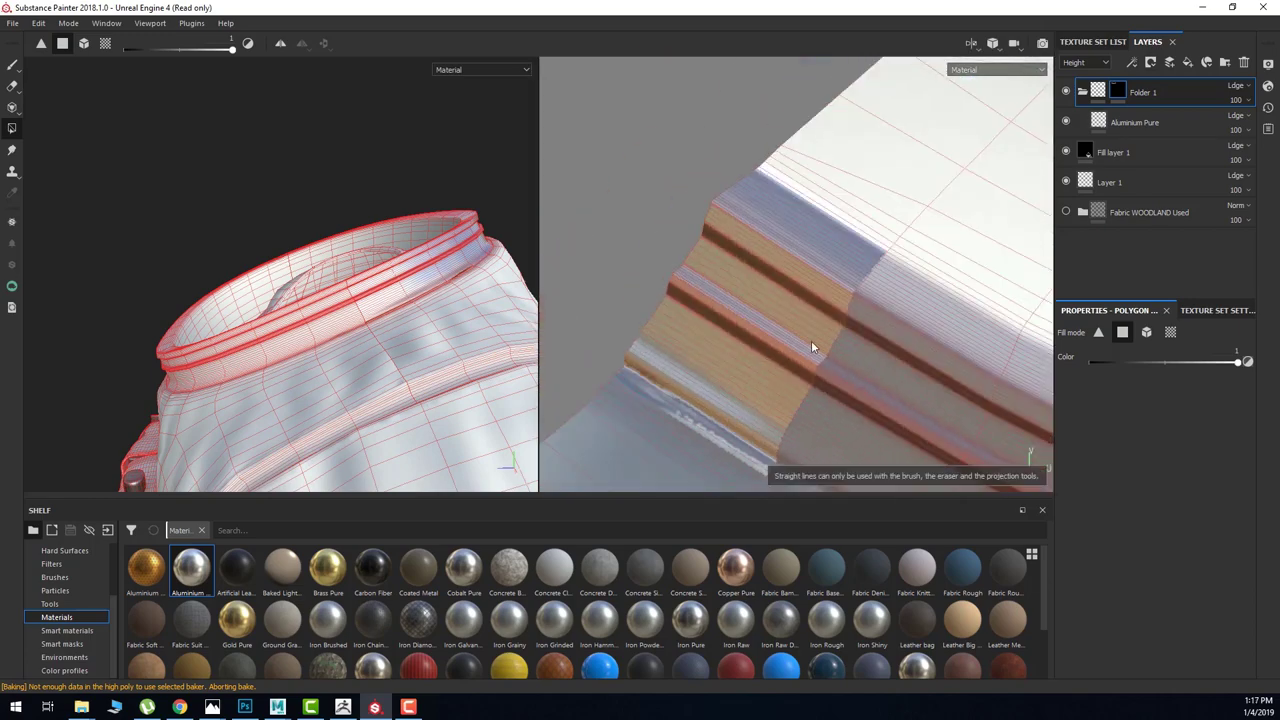
mouse_move(811, 340)
left_mouse_down("alt")
mouse_move(754, 438)
mouse_move(655, 351)
mouse_move(794, 246)
mouse_move(691, 423)
mouse_move(763, 226)
mouse_move(698, 386)
mouse_move(763, 148)
mouse_move(740, 443)
mouse_move(802, 438)
mouse_move(714, 437)
mouse_move(669, 180)
mouse_move(700, 250)
left_mouse_up("alt")
scroll(700, 250, "down", 5)
scroll(329, 186, "down", 5)
scroll(717, 304, "up", 5)
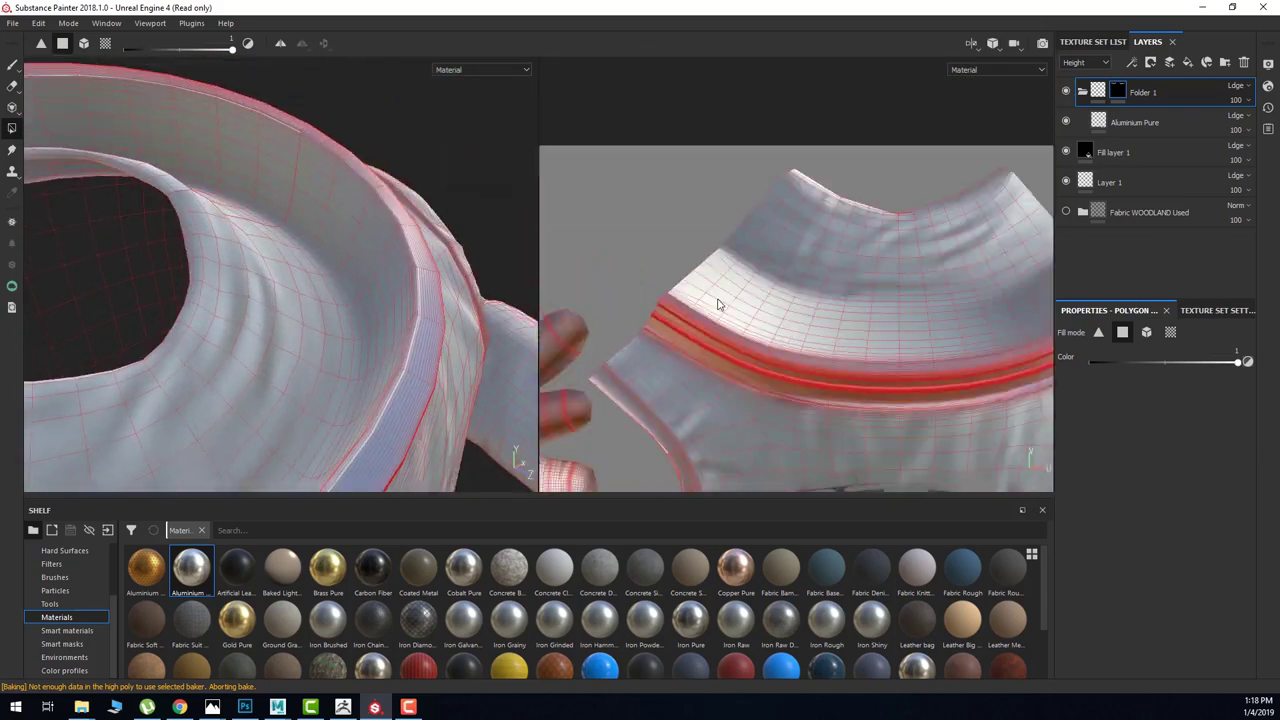
mouse_move(717, 304)
left_mouse_down("alt")
mouse_move(909, 300)
mouse_move(871, 357)
left_mouse_up("alt")
scroll(240, 335, "down", 5)
mouse_move(600, 320)
left_mouse_down("alt")
mouse_move(676, 314)
mouse_move(742, 370)
mouse_move(821, 296)
mouse_move(669, 409)
mouse_move(654, 294)
mouse_move(243, 323)
mouse_move(380, 309)
mouse_move(660, 340)
mouse_move(966, 297)
mouse_move(350, 335)
mouse_move(388, 301)
mouse_move(215, 342)
mouse_move(297, 334)
left_mouse_up("alt")
key("1")
Polygon-fill the chest seam piping and wrist cuff ring in the aluminium mask.
scroll(760, 340, "up", 5)
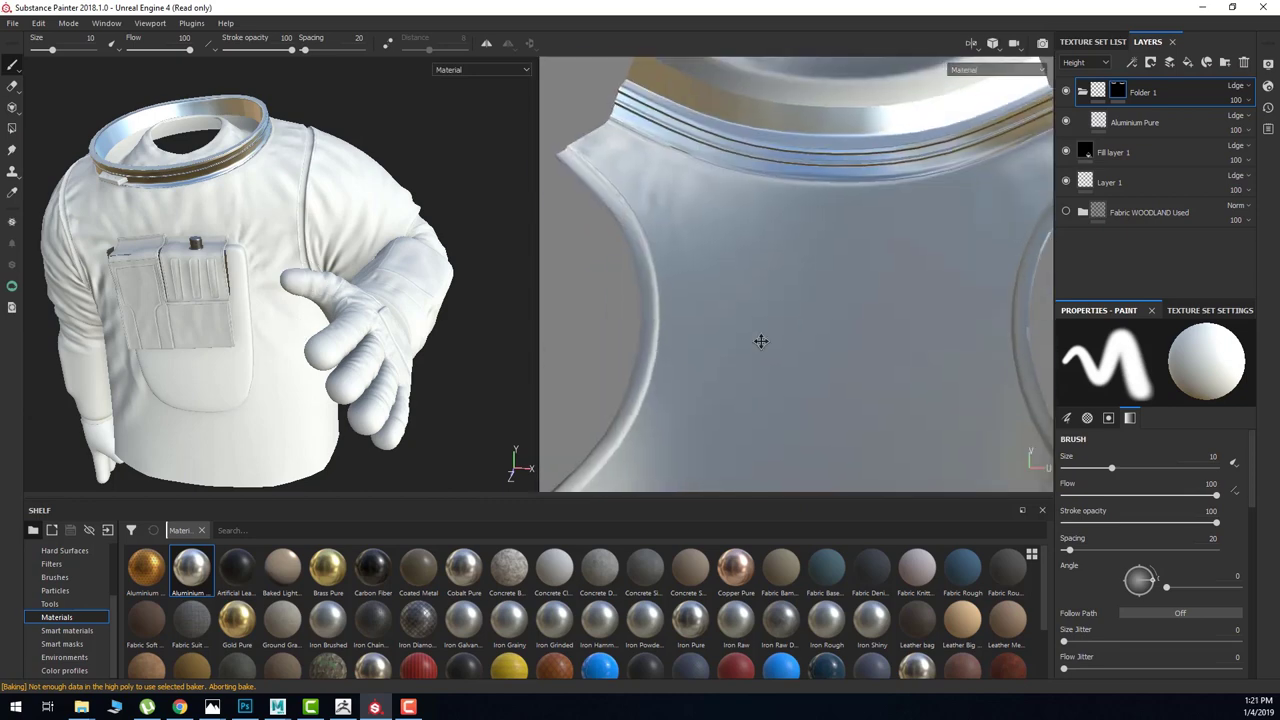
key("4")
scroll(309, 320, "up", 3)
scroll(310, 322, "up", 2)
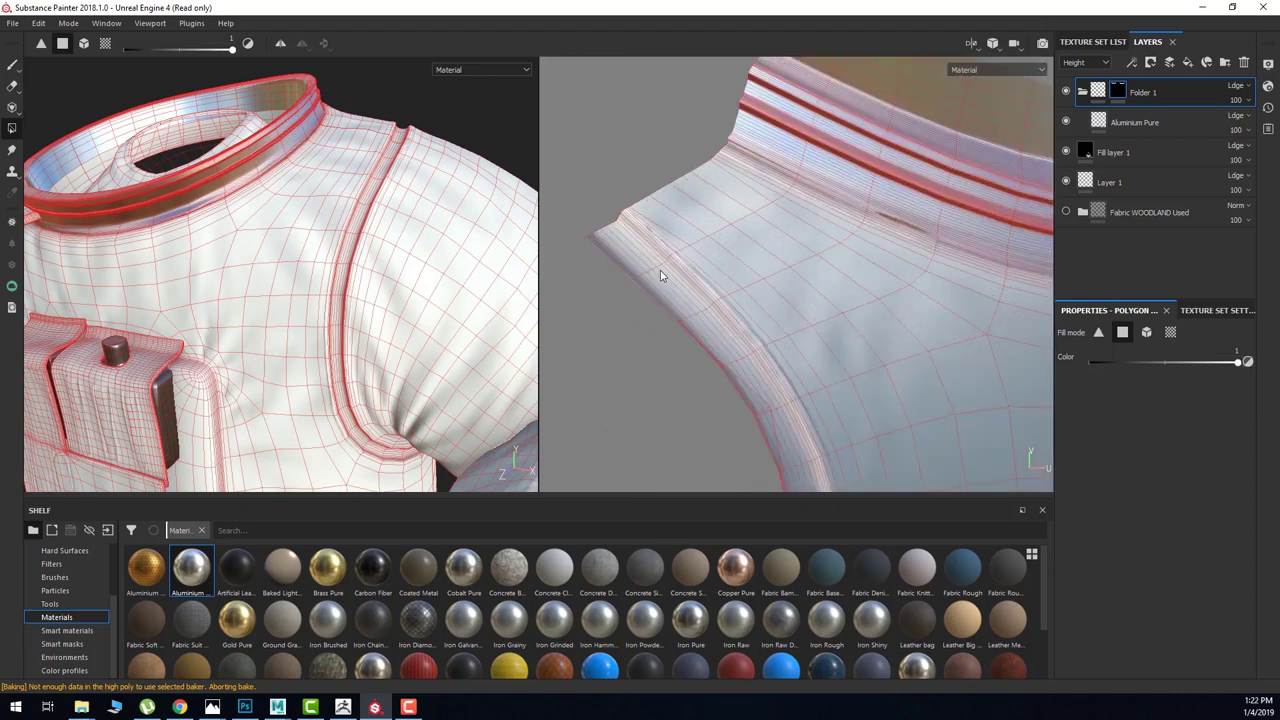
scroll(340, 345, "up", 3)
scroll(350, 357, "up", 4)
scroll(648, 250, "up", 4)
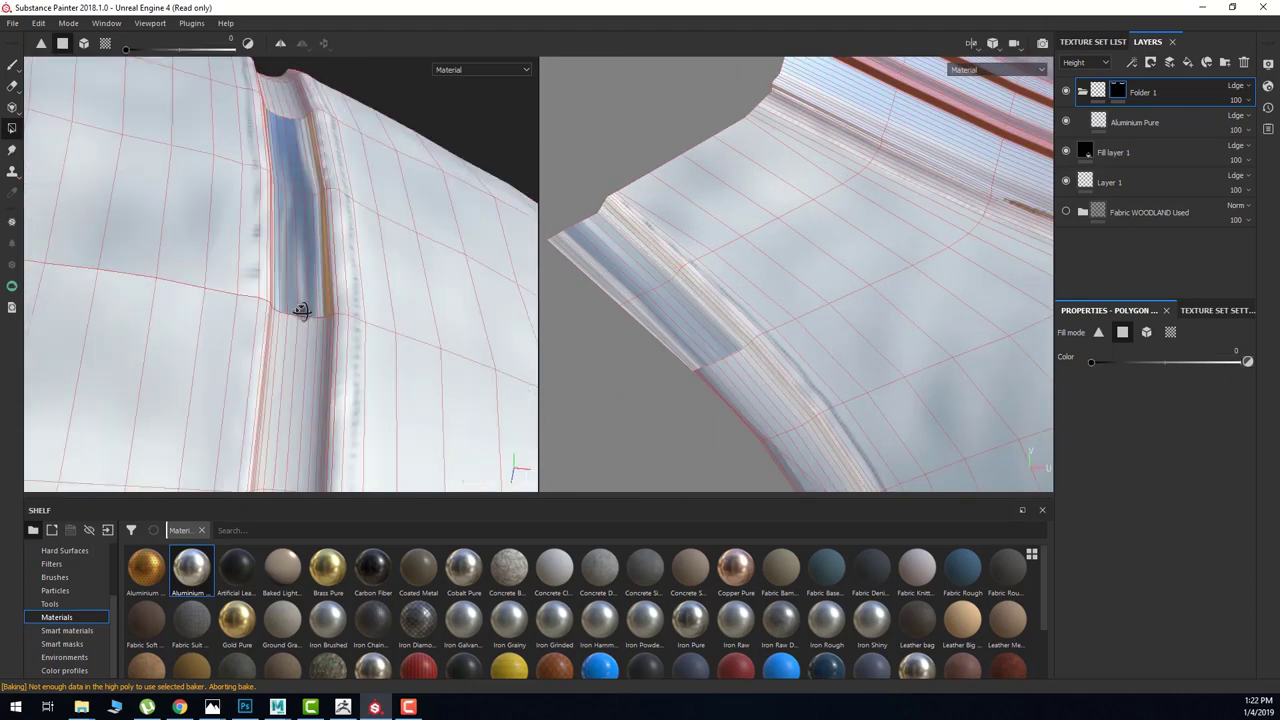
mouse_move(297, 308)
left_mouse_down("alt")
mouse_move(202, 160)
mouse_move(177, 323)
mouse_move(346, 354)
mouse_move(329, 294)
mouse_move(367, 272)
mouse_move(351, 314)
mouse_move(303, 237)
mouse_move(306, 357)
mouse_move(186, 243)
mouse_move(334, 294)
mouse_move(652, 237)
mouse_move(297, 223)
mouse_move(280, 277)
mouse_move(357, 209)
mouse_move(254, 153)
mouse_move(310, 253)
mouse_move(351, 260)
mouse_move(289, 280)
mouse_move(356, 265)
mouse_move(314, 260)
mouse_move(331, 289)
mouse_move(426, 311)
mouse_move(367, 287)
left_mouse_up("alt")
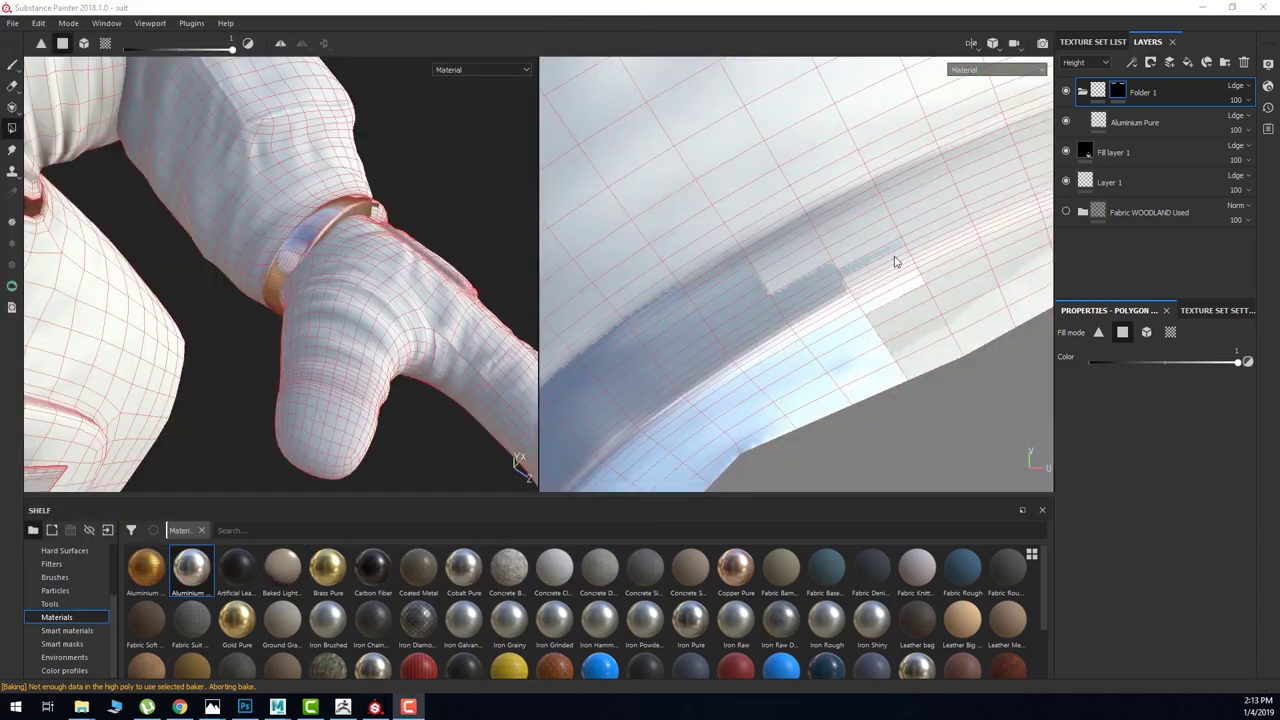
mouse_move(896, 262)
left_mouse_down("alt")
mouse_move(662, 263)
mouse_move(777, 309)
left_mouse_up("alt")
left_click_drag(300, 300, 232, 306, "alt")
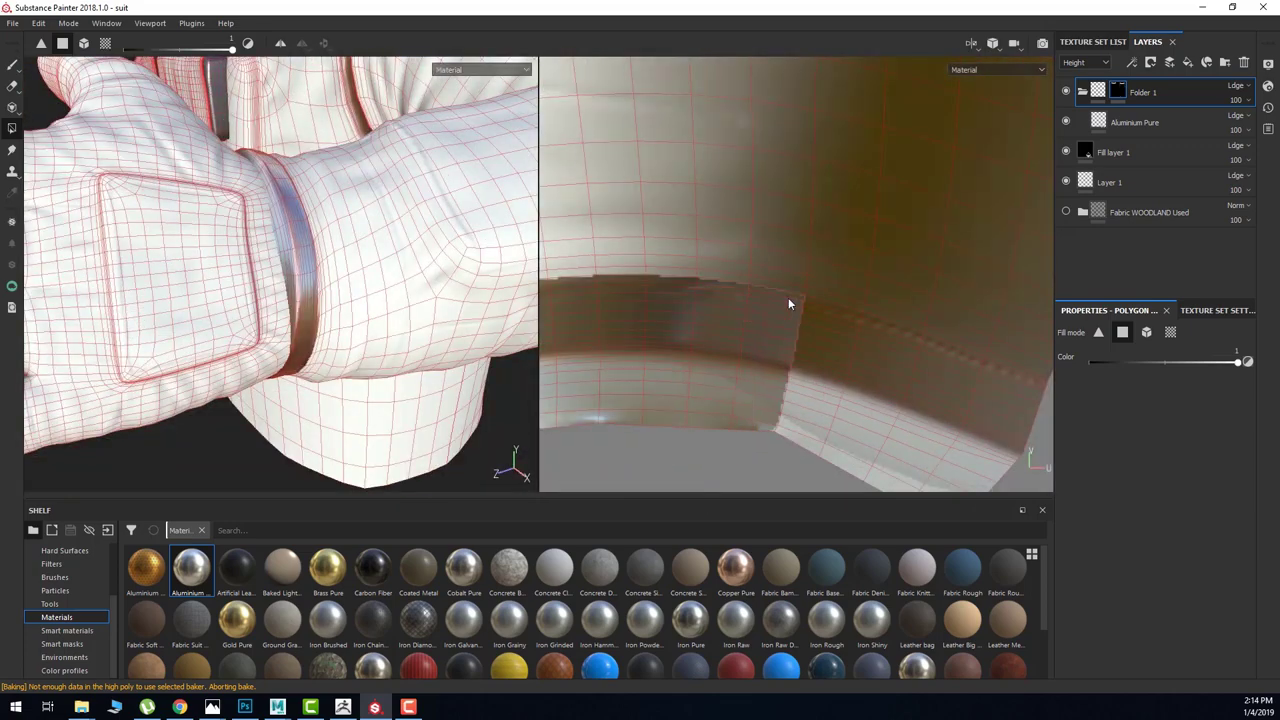
mouse_move(788, 297)
left_mouse_down("alt")
mouse_move(804, 471)
mouse_move(413, 399)
mouse_move(355, 340)
left_mouse_up("alt")
Group the Fabric WOODLAND Used folder into a new Folder 2.
key("1")
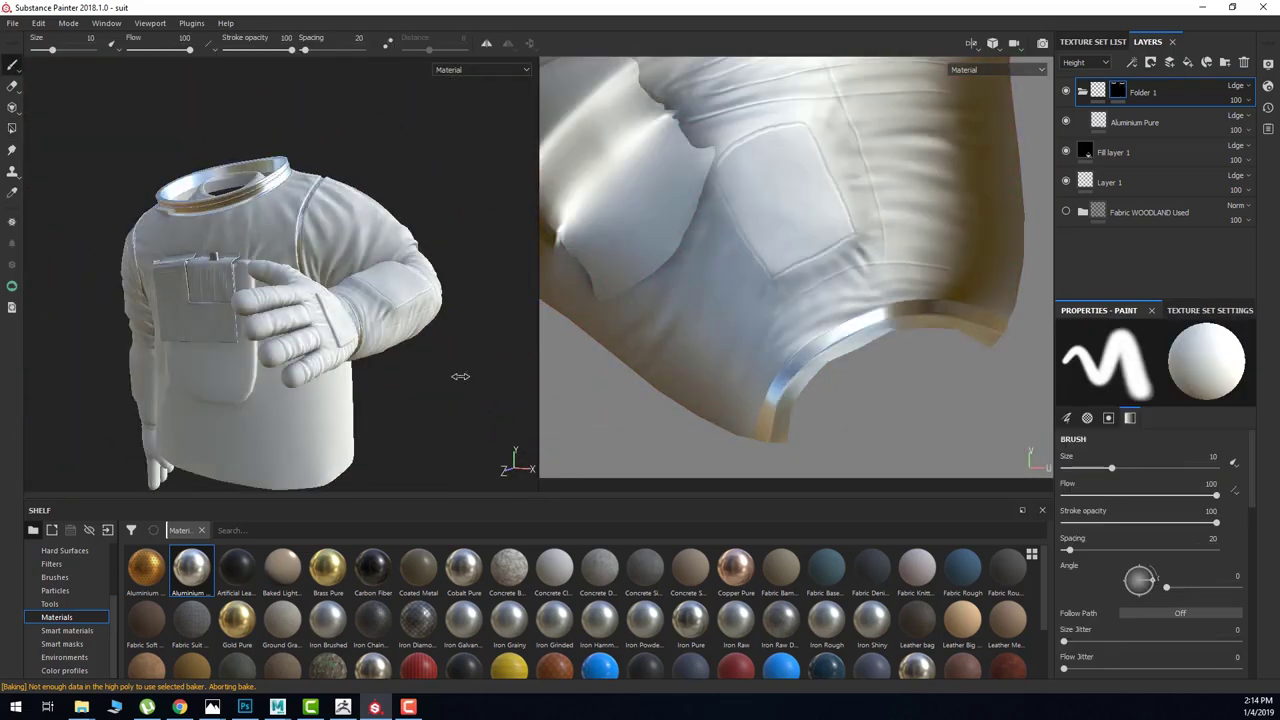
left_click(1123, 213)
right_click(1123, 213)
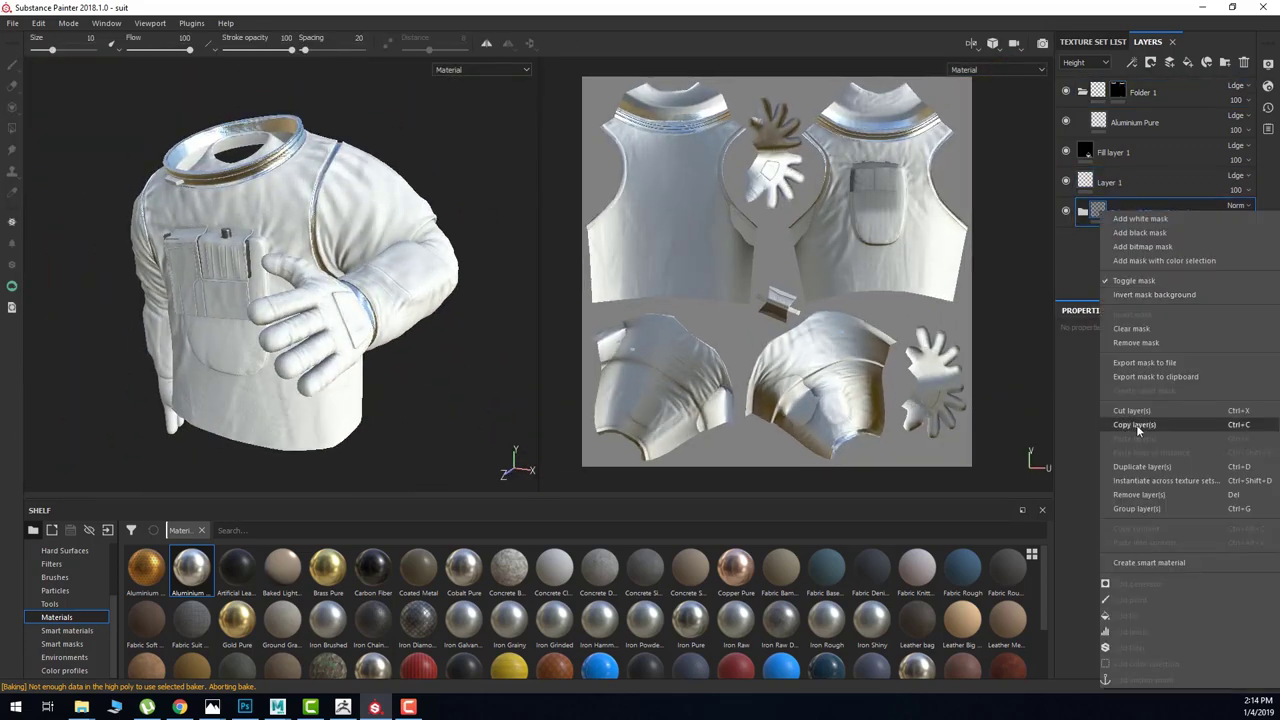
left_click(1150, 544)
left_click(1118, 91)
right_click(1118, 92)
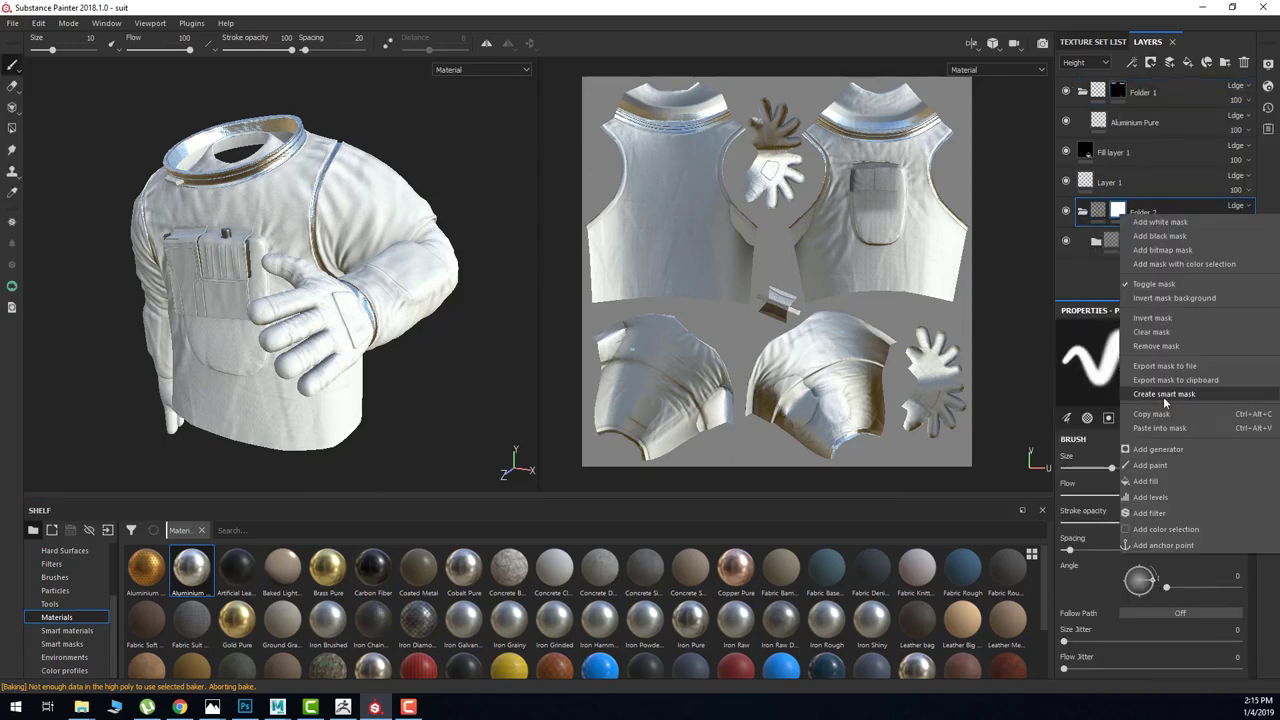
left_click(1165, 393)
Copy Folder 1's collar mask and paste it onto Folder 2.
scroll(280, 250, "up", 5)
right_click(1118, 212)
right_click(1118, 92)
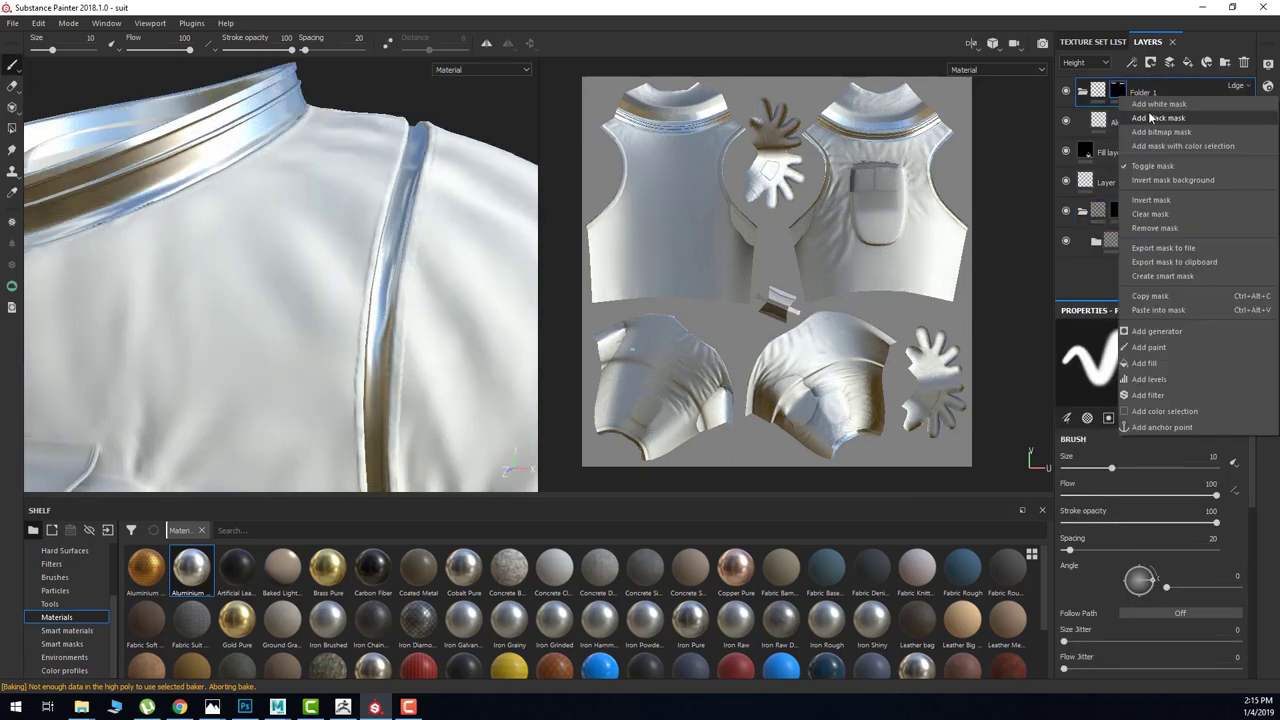
left_click(1152, 118)
right_click(1117, 212)
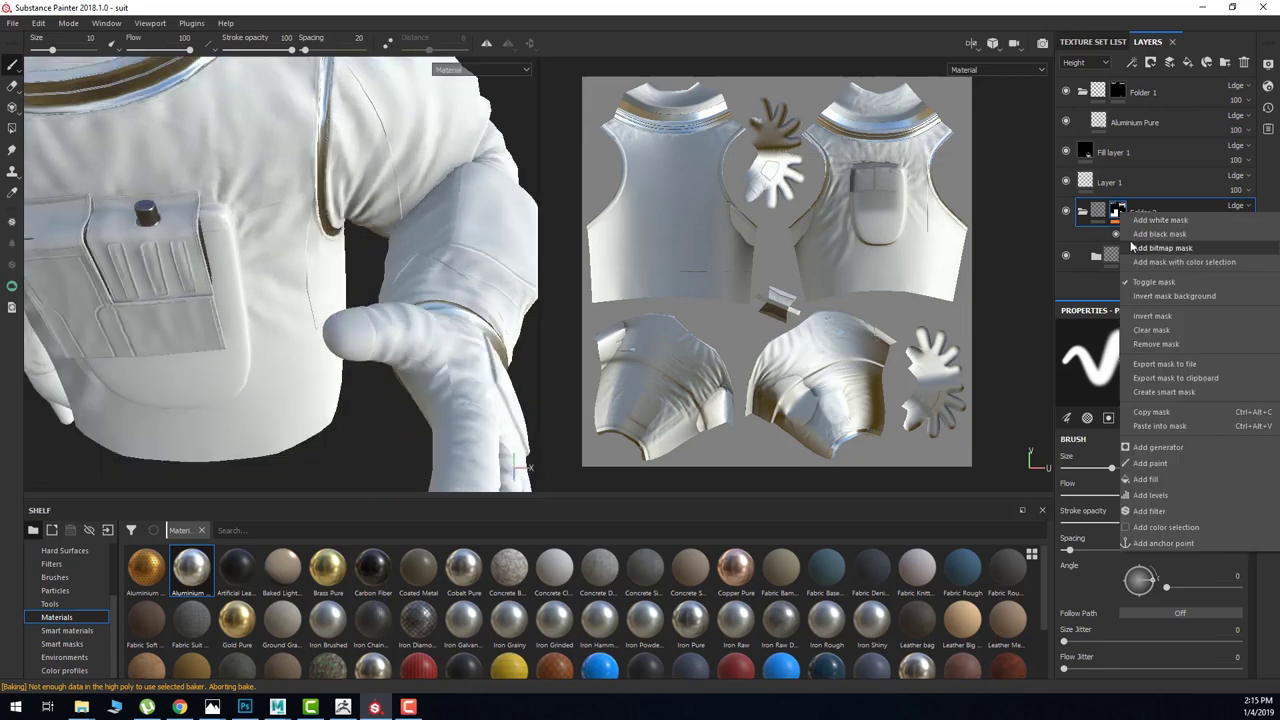
right_click(1118, 90)
left_click(1152, 424)
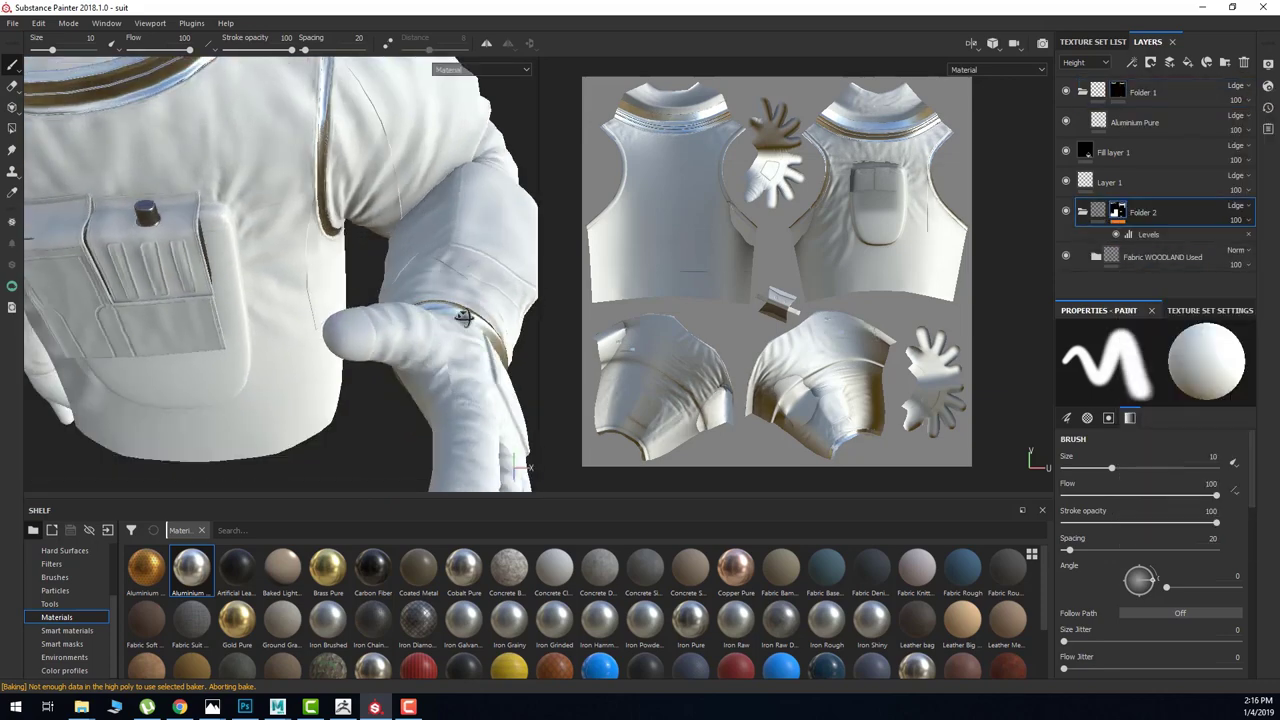
key("f")
Add a Levels adjustment to Folder 2's mask, then remove that mask.
right_click(1117, 212)
left_click(1139, 233)
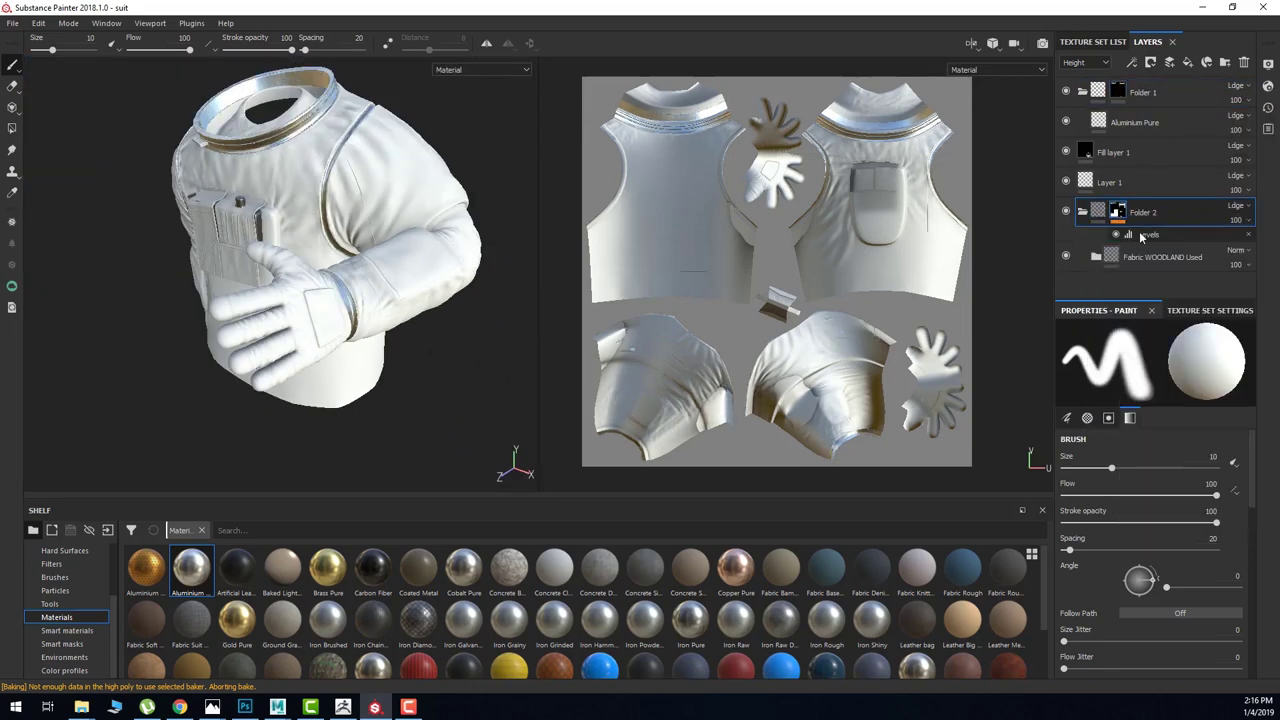
left_click(1117, 212)
right_click(1117, 212)
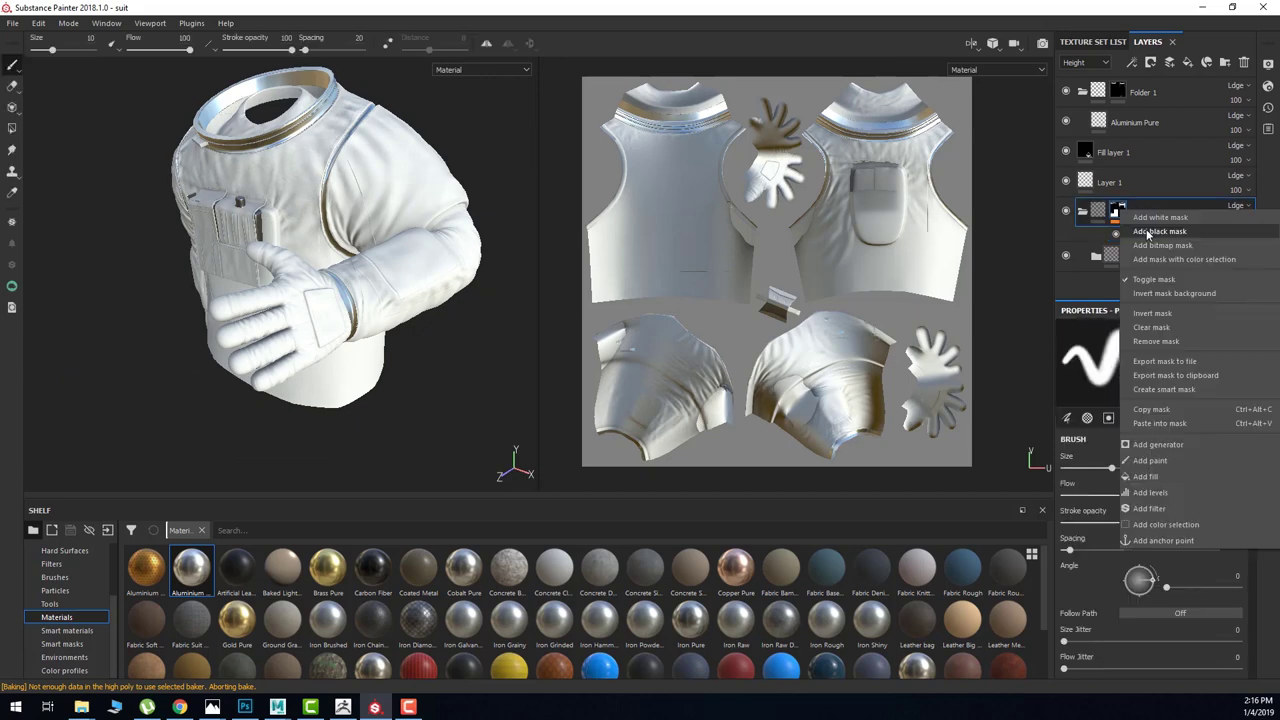
left_click(1150, 233)
Adjust the worn fabric layer's mask and add an effect to it.
right_click(1135, 238)
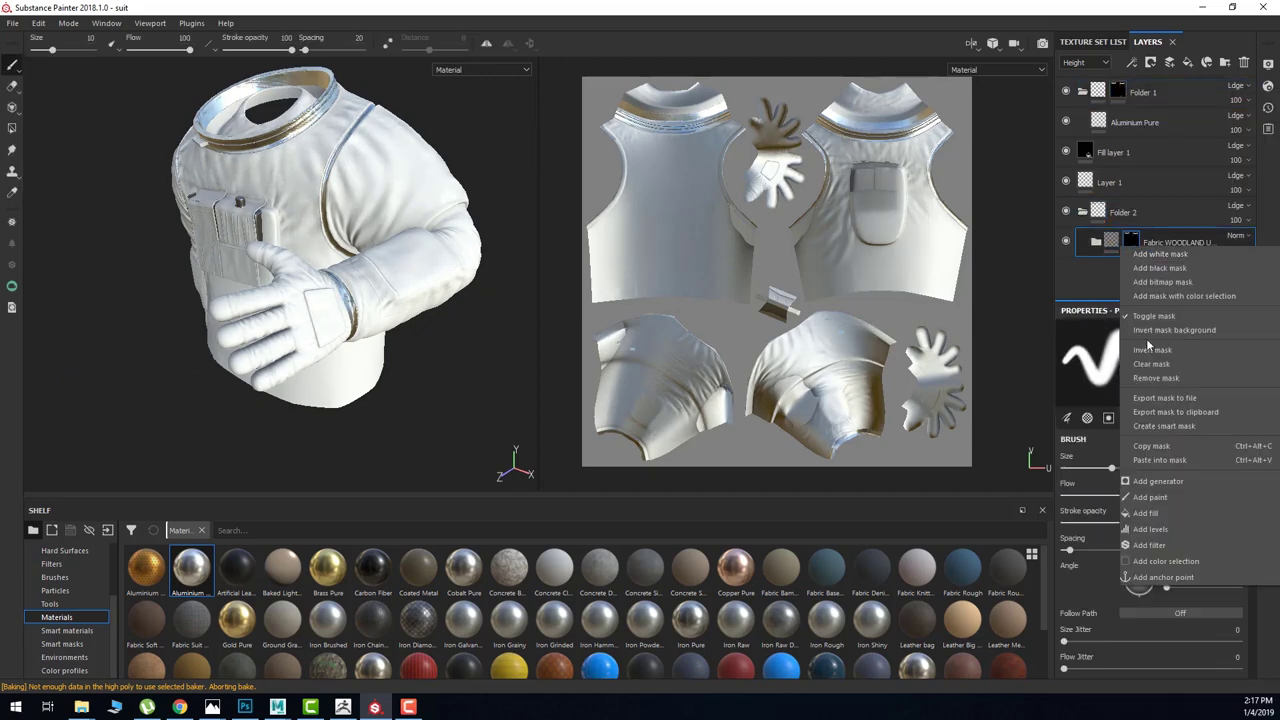
left_click(1150, 252)
right_click(1135, 239)
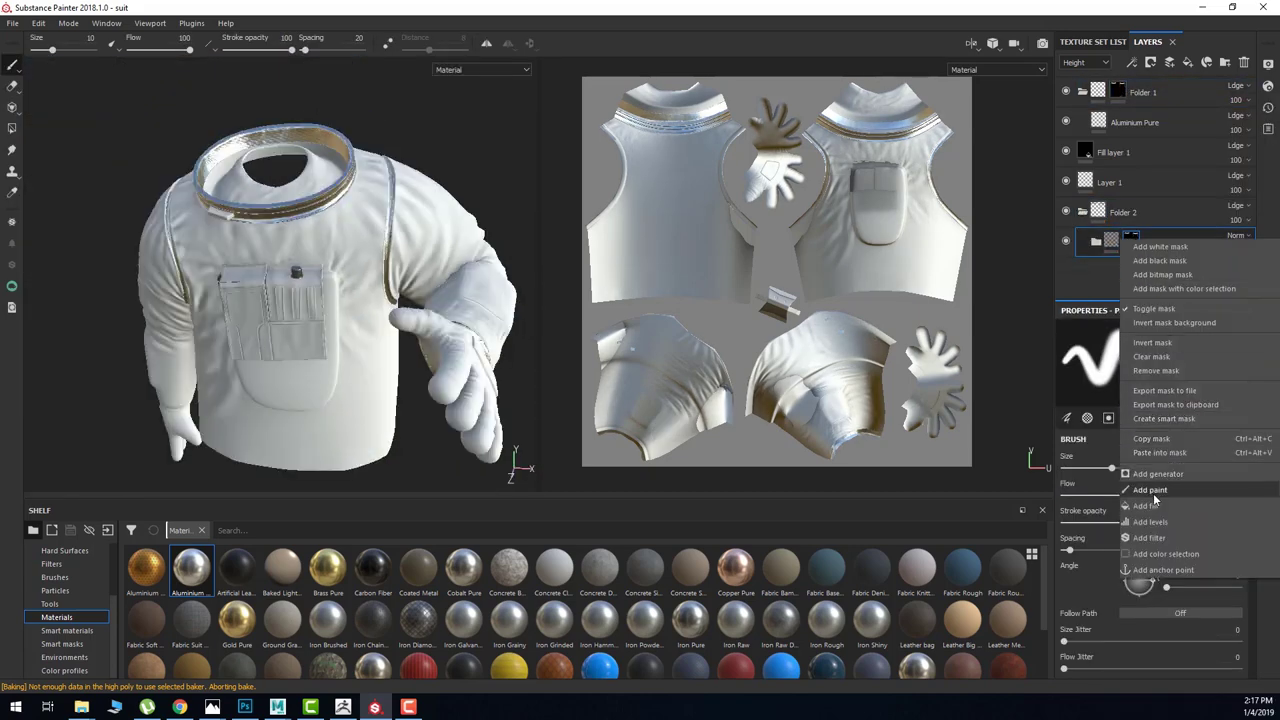
left_click(1150, 521)
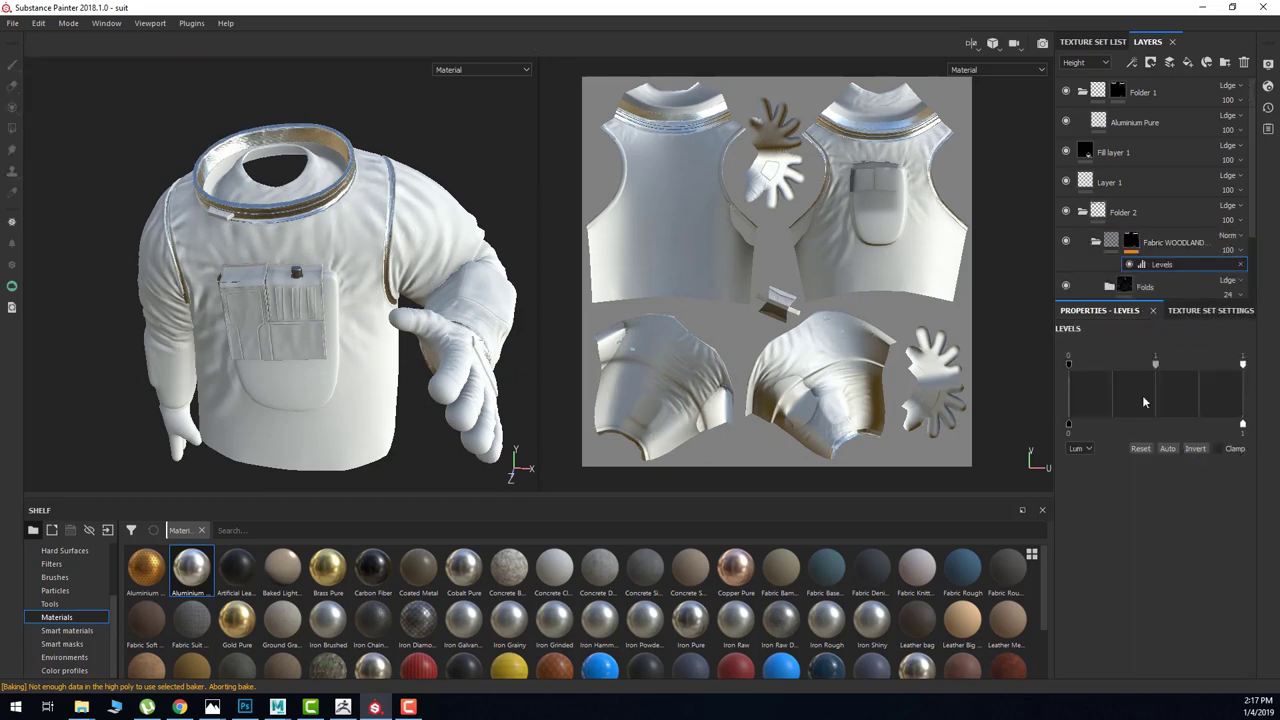
Add a new paint layer and give Folder 2 a black mask.
left_click(1168, 63)
right_click(1119, 241)
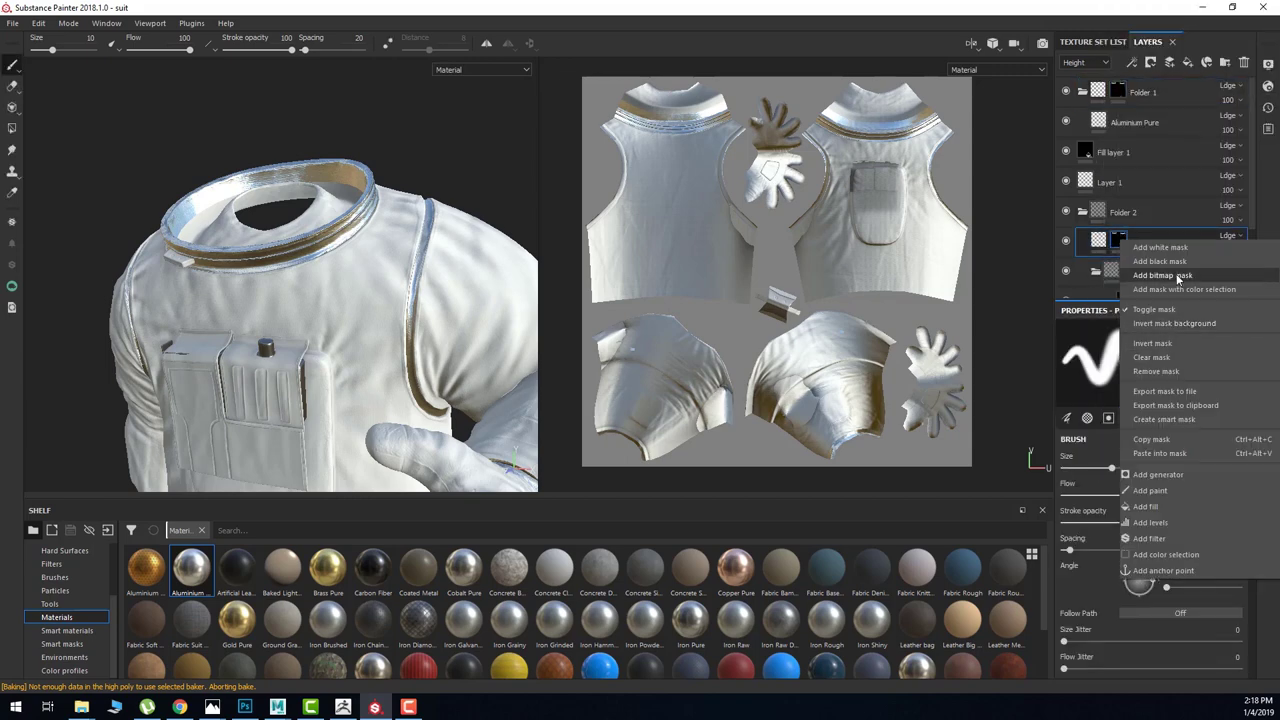
key("Escape")
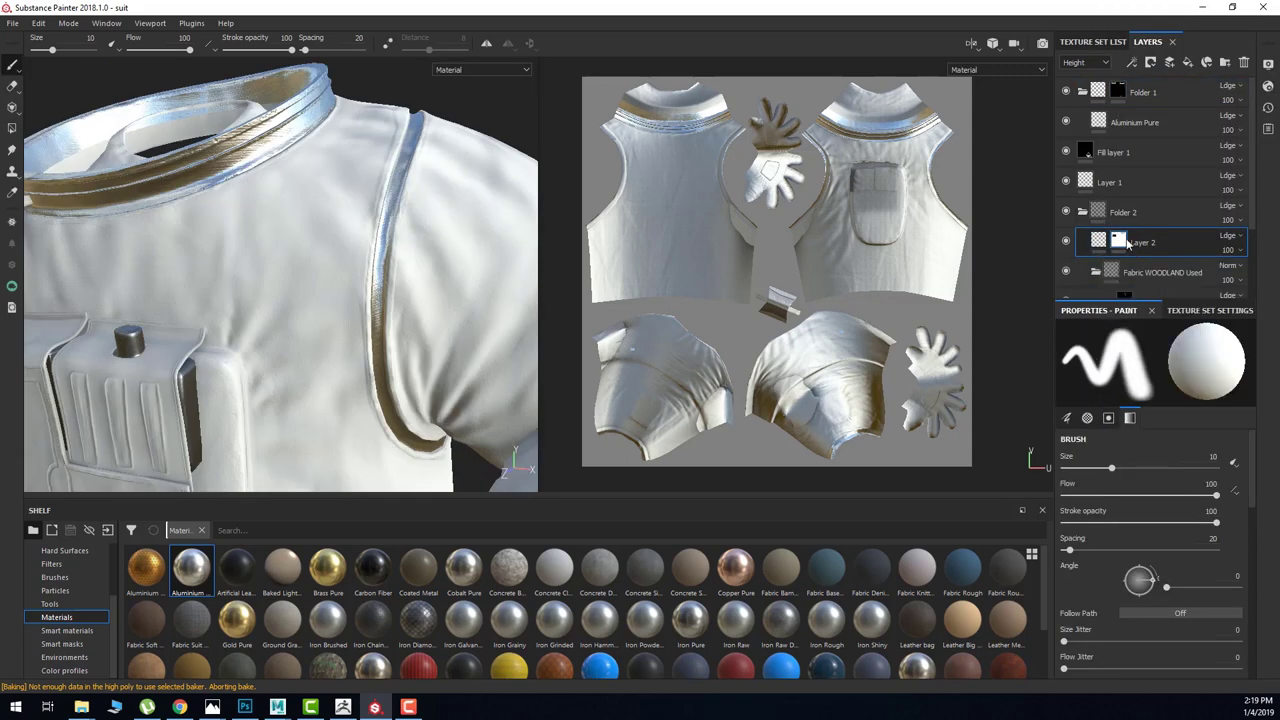
right_click(1119, 241)
right_click(1102, 214)
left_click(1140, 251)
Invert Folder 2's mask to white and add a Levels adjustment to it.
right_click(1118, 210)
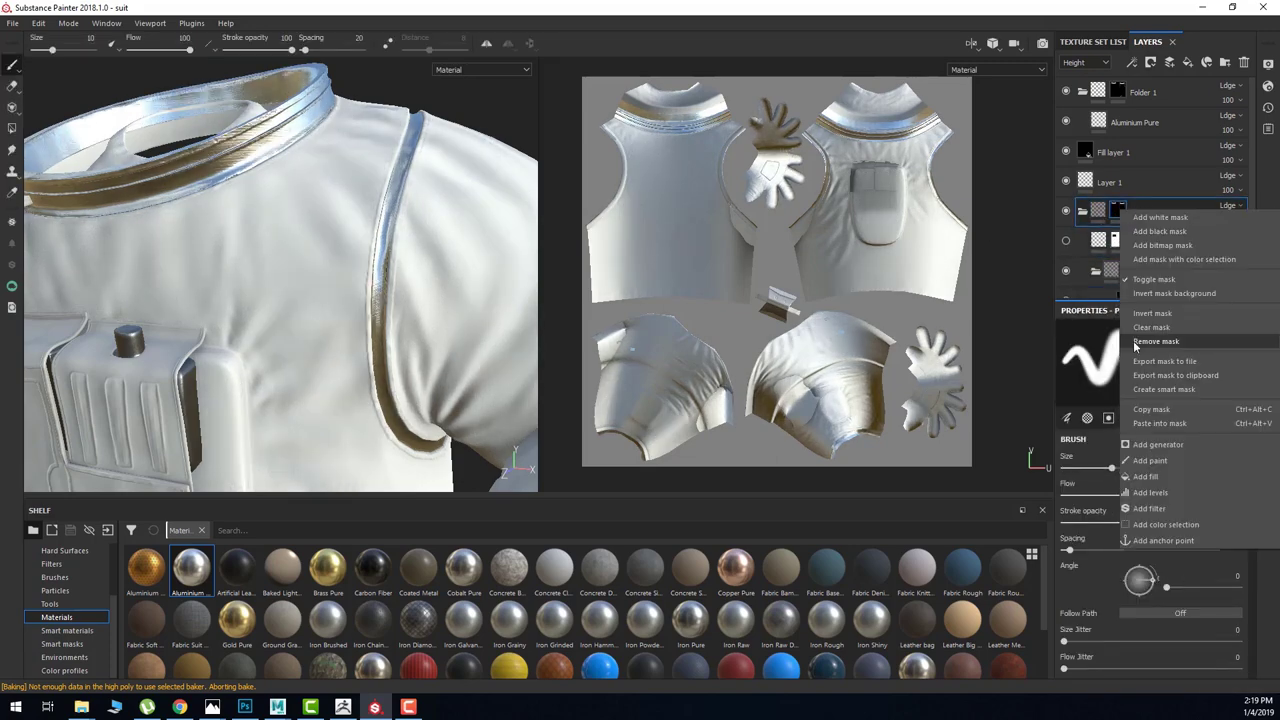
left_click(1151, 312)
right_click(1120, 213)
left_click(1150, 494)
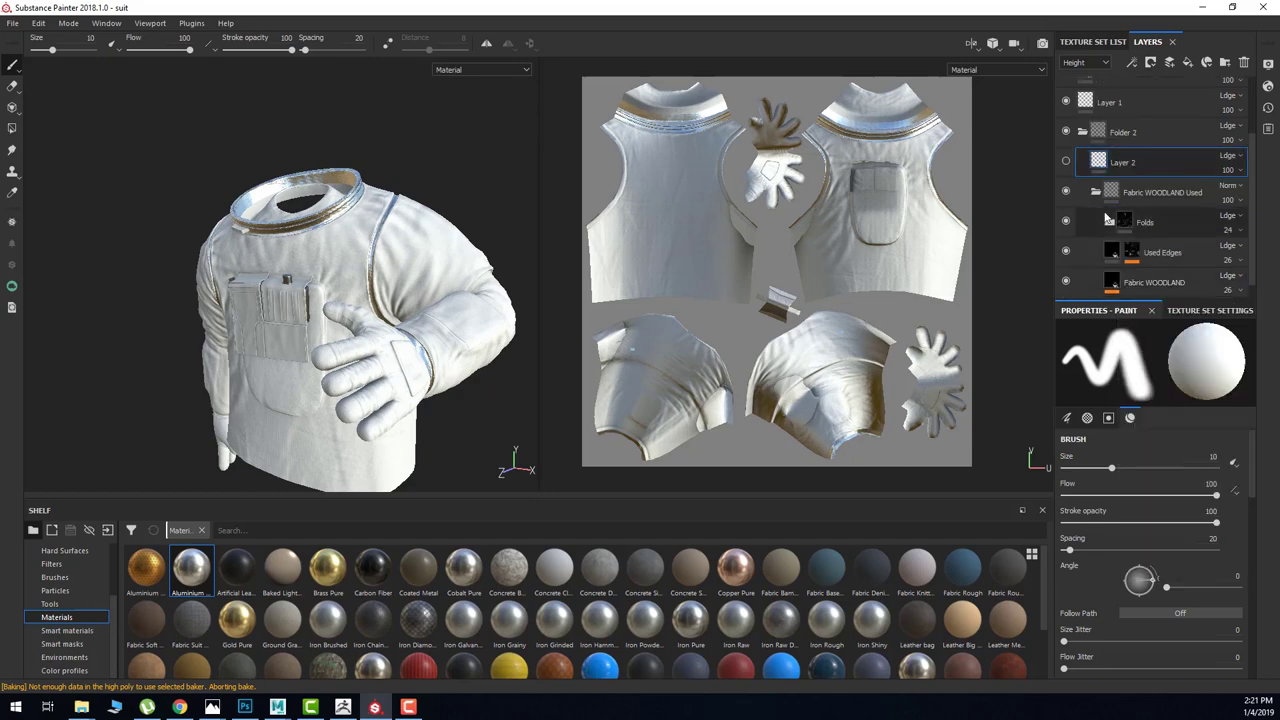
scroll(1150, 200, "up", 2)
right_click(1120, 90)
left_click(1150, 327)
mouse_move(1117, 212)
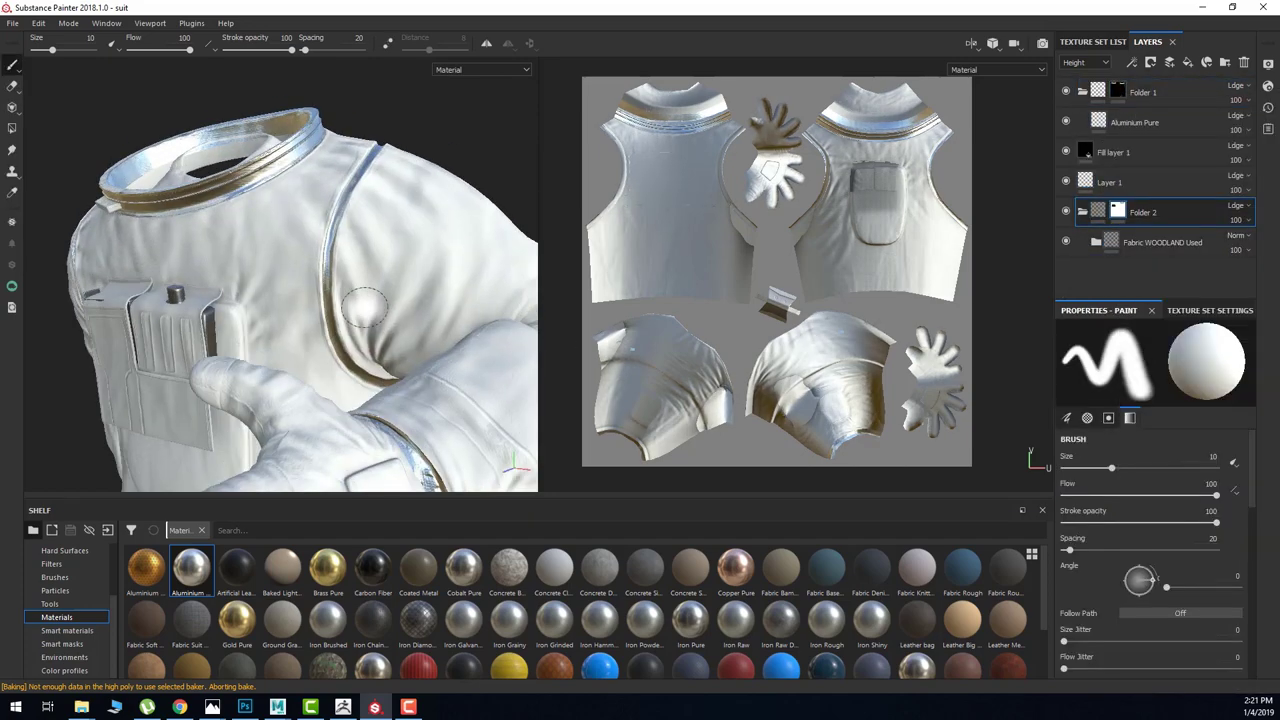
left_click_drag(330, 290, 1006, 257, "alt")
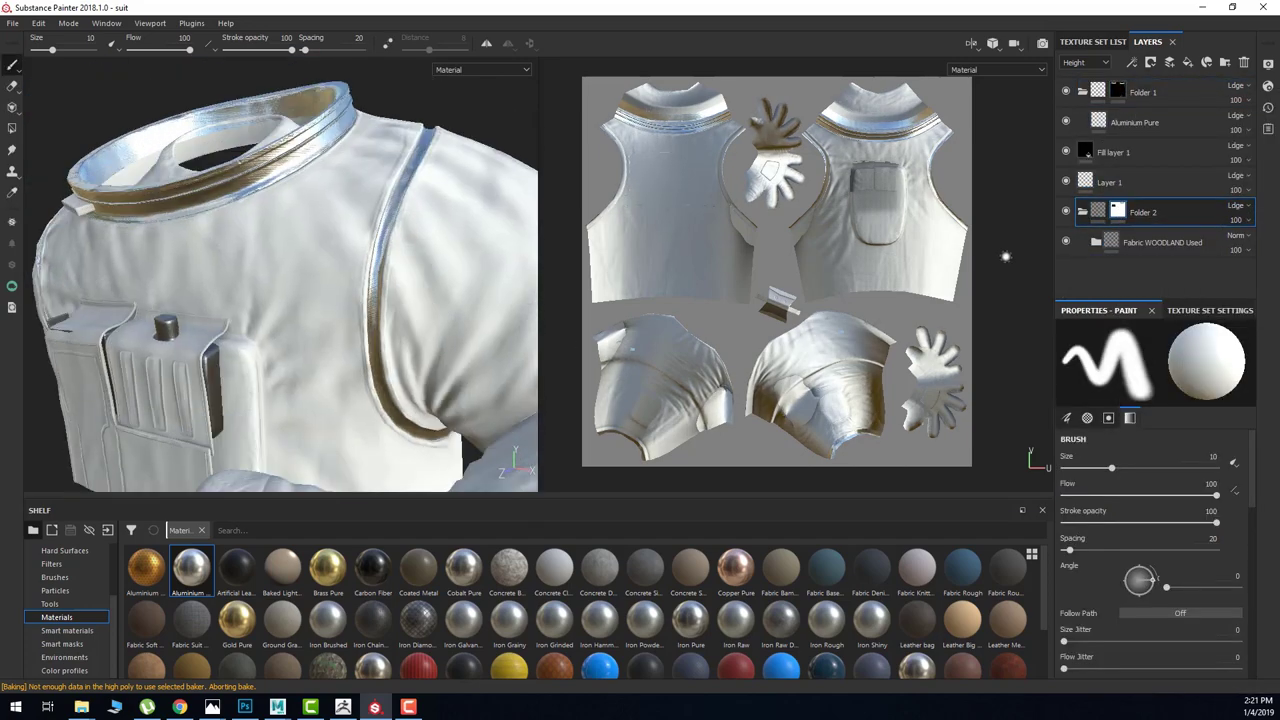
right_click(1117, 211)
left_click(1150, 334)
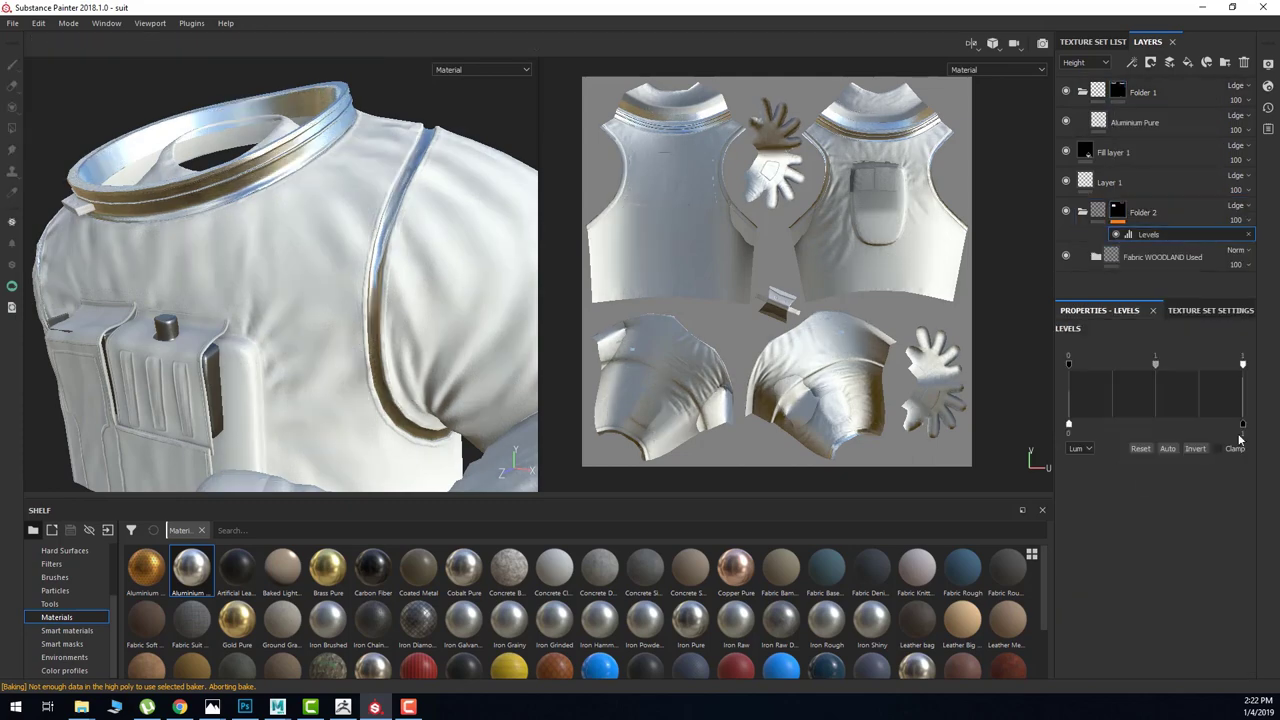
Collapse Folder 1 and add a new fill layer at the top of the stack.
right_click(1117, 212)
right_click(1117, 91)
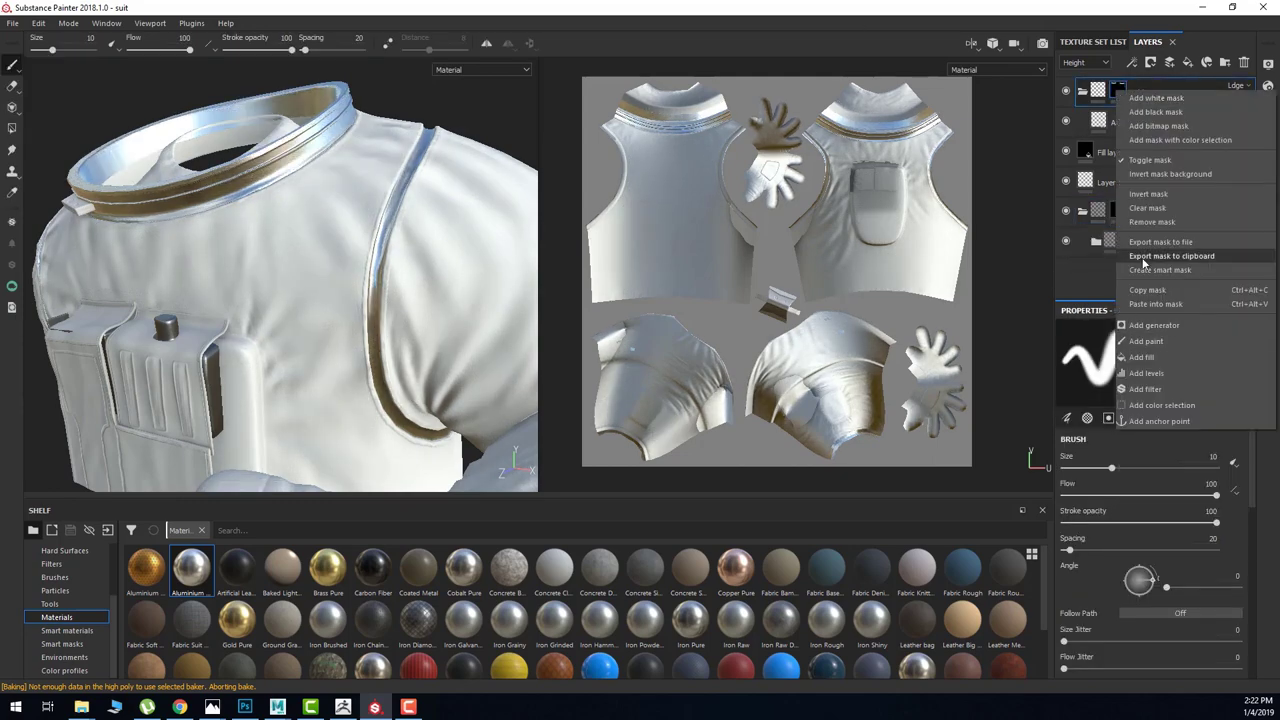
left_click(1143, 263)
right_click(1117, 212)
left_click(1108, 275)
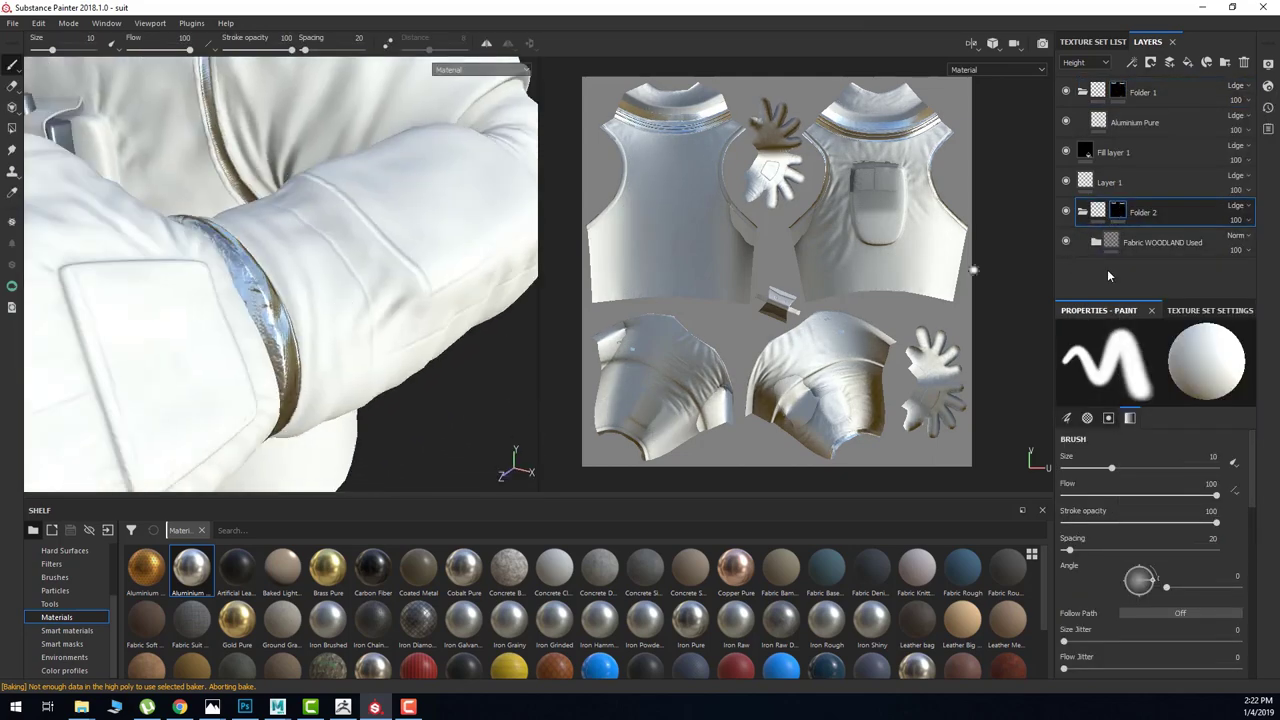
key("f")
left_click(1134, 95)
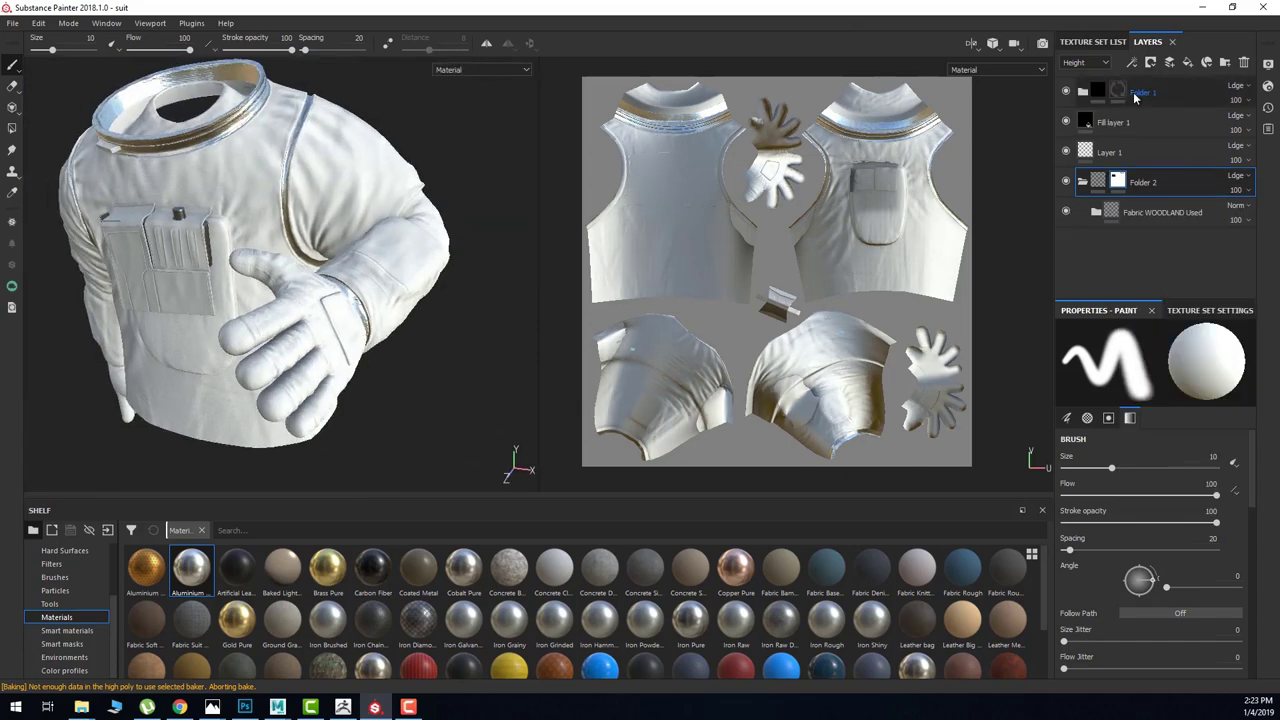
left_click(1187, 62)
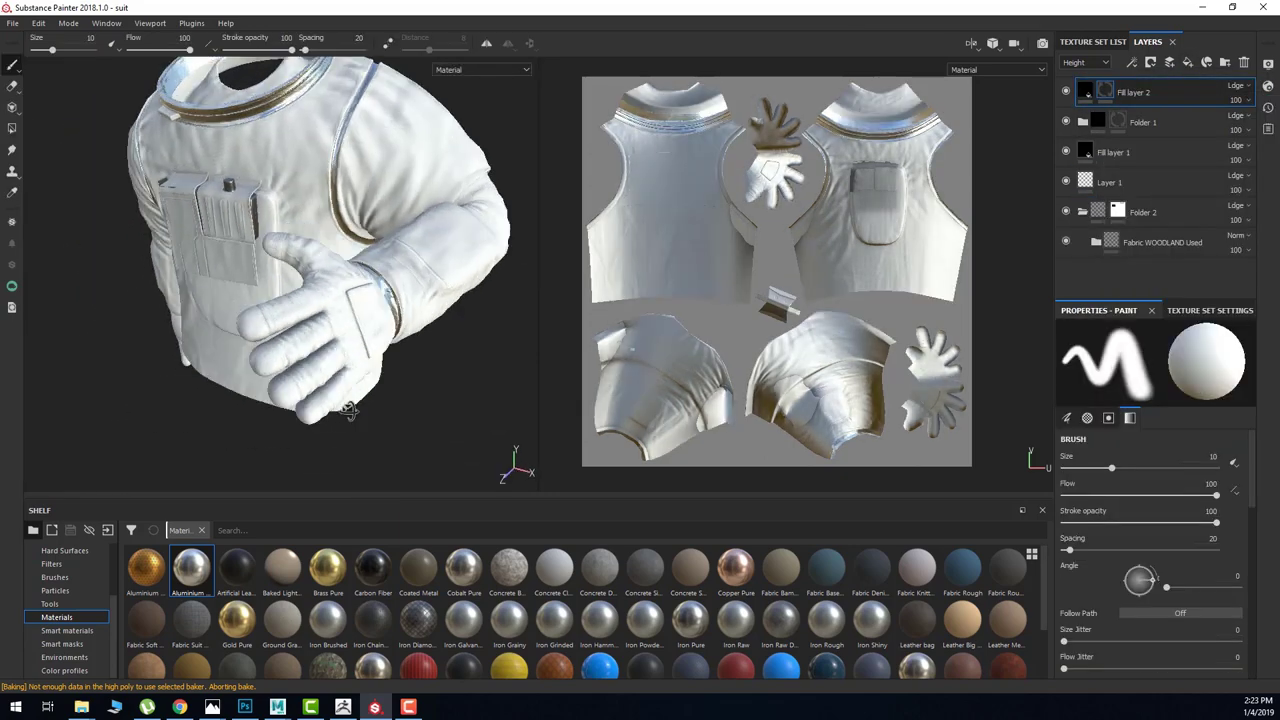
Polygon-fill the cuff and sleeve faces in Fill layer 2's mask.
key("4")
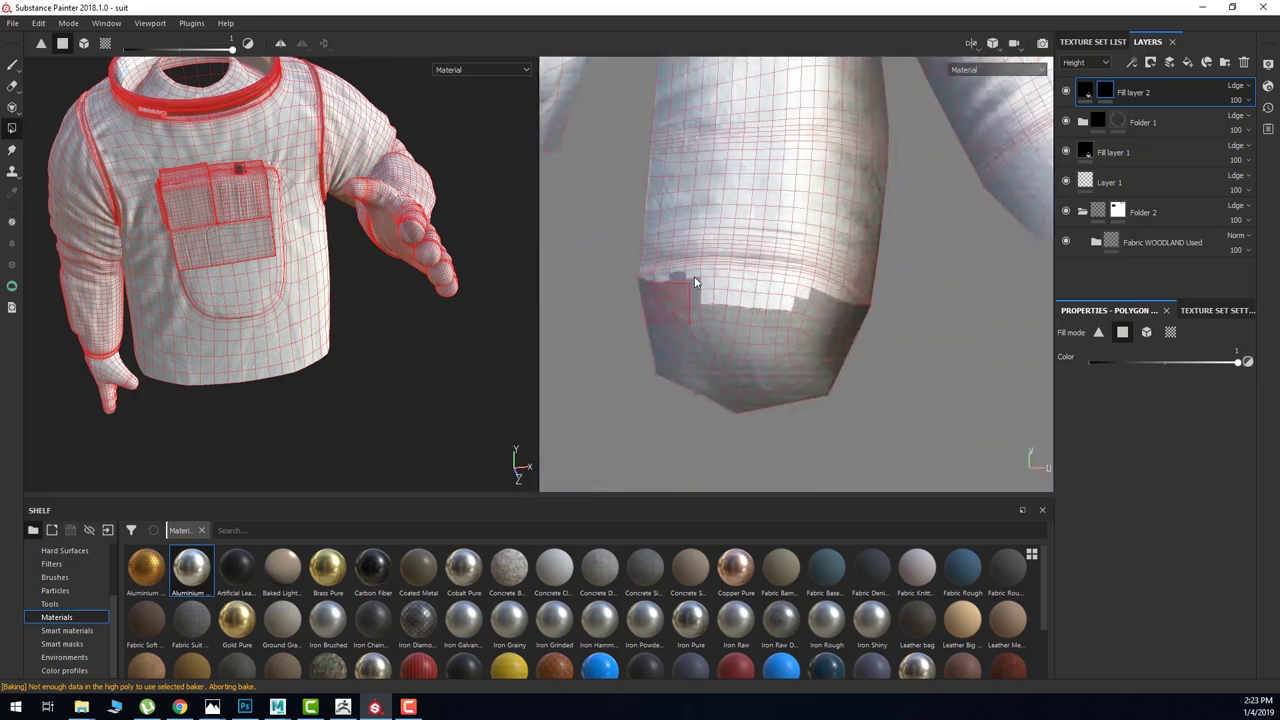
scroll(695, 283, "up", 2)
scroll(888, 305, "up", 2)
left_click_drag(720, 285, 820, 283)
scroll(820, 283, "up", 2)
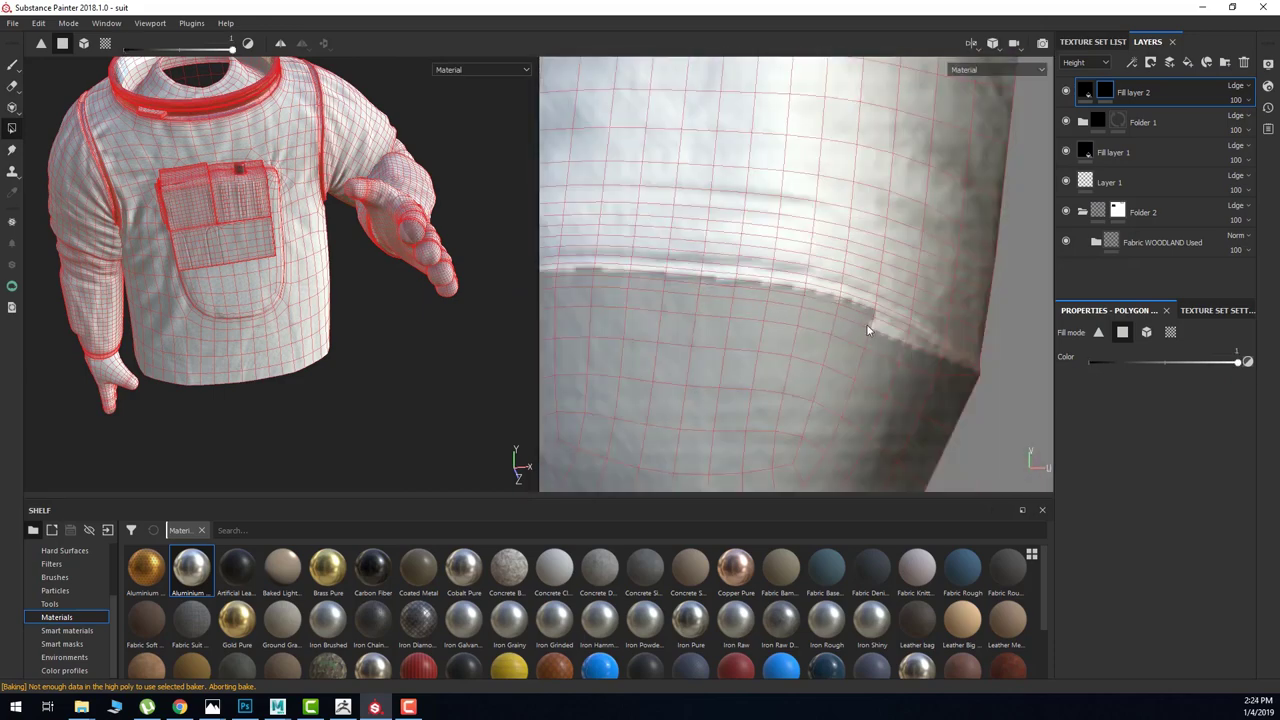
scroll(849, 407, "down", 3)
scroll(660, 227, "up", 3)
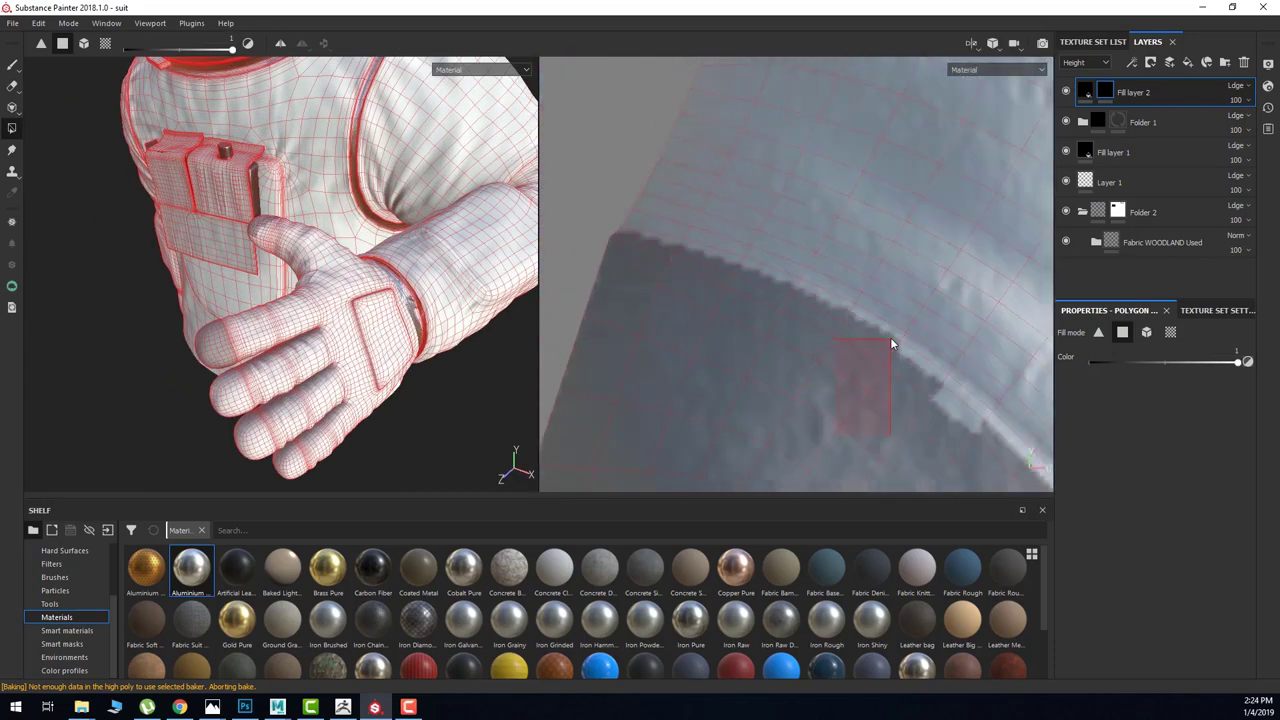
mouse_move(610, 342)
left_mouse_down()
mouse_move(697, 347)
mouse_move(731, 478)
mouse_move(678, 409)
left_mouse_up()
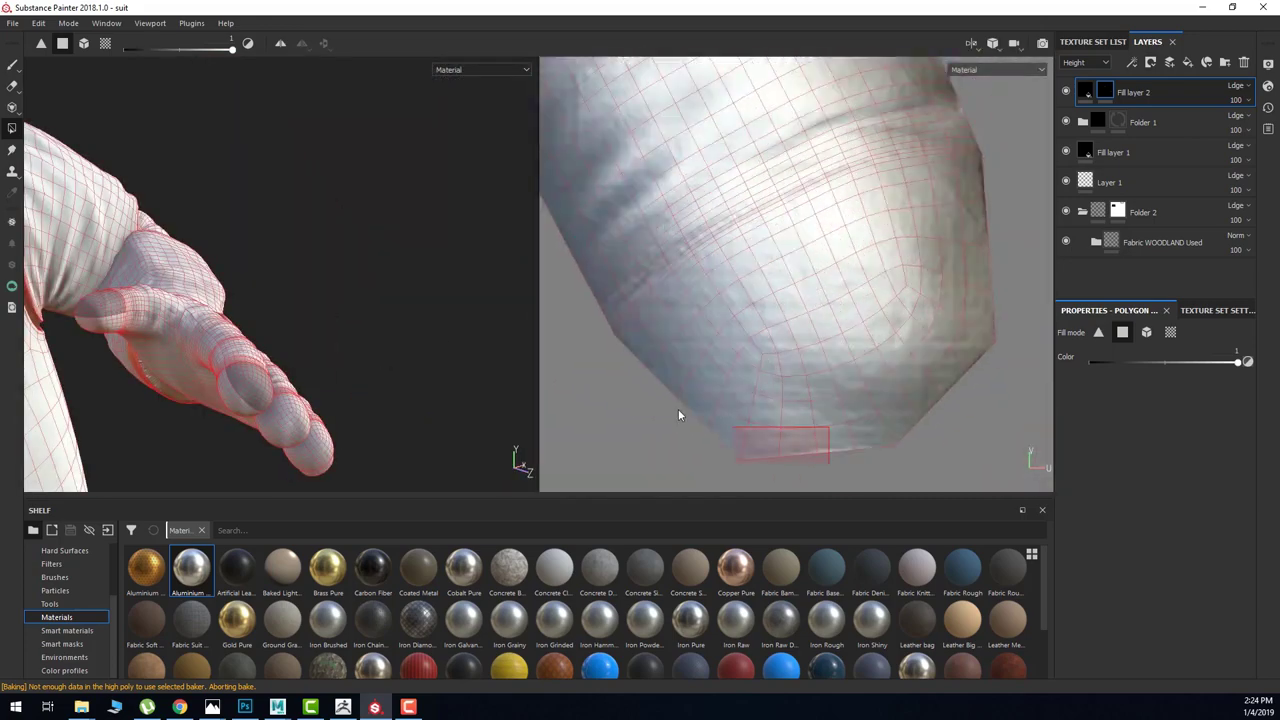
scroll(716, 260, "up", 3)
scroll(716, 263, "down", 3)
mouse_move(780, 143)
left_mouse_down("alt")
mouse_move(777, 320)
mouse_move(823, 369)
left_mouse_up("alt")
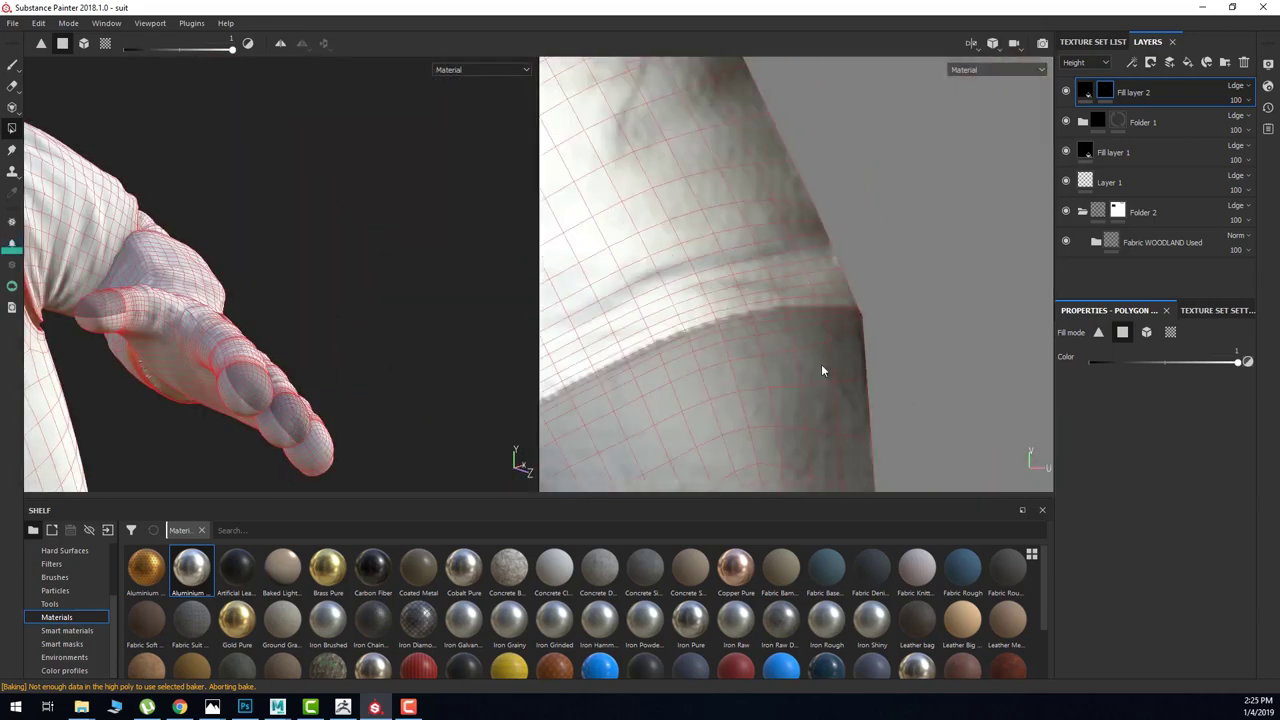
left_click_drag(880, 438, 767, 307)
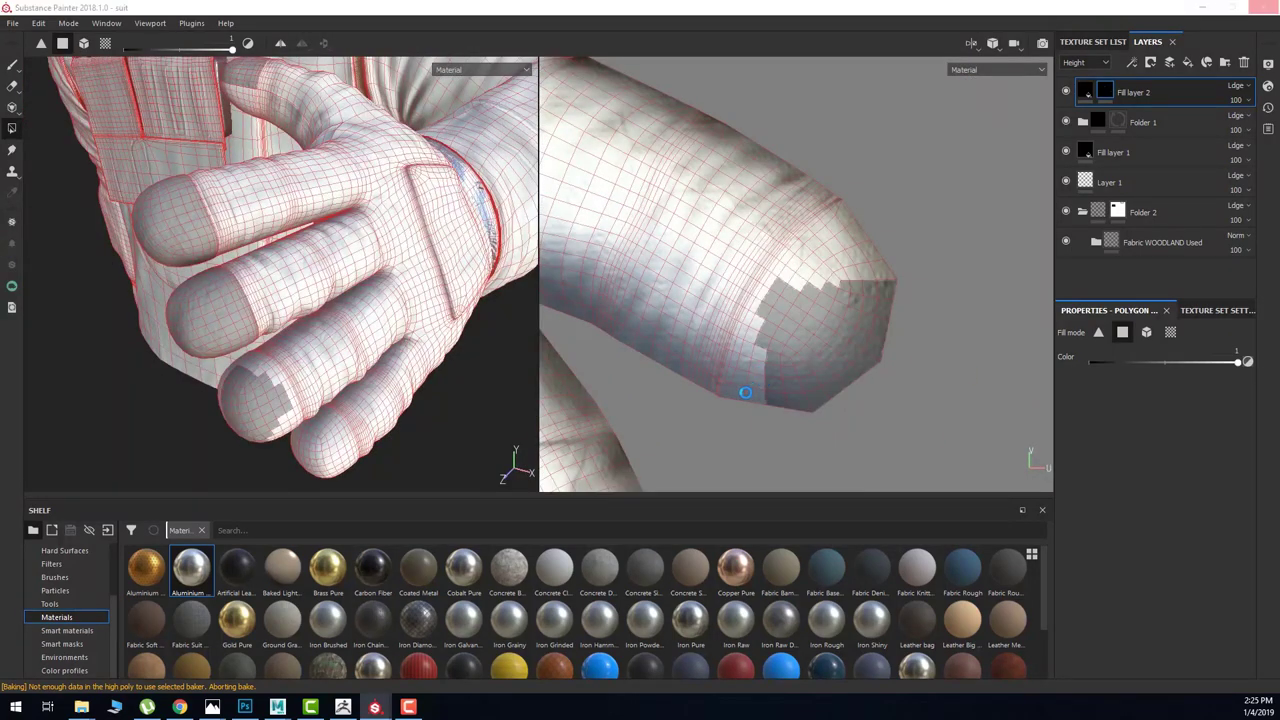
scroll(756, 380, "up", 3)
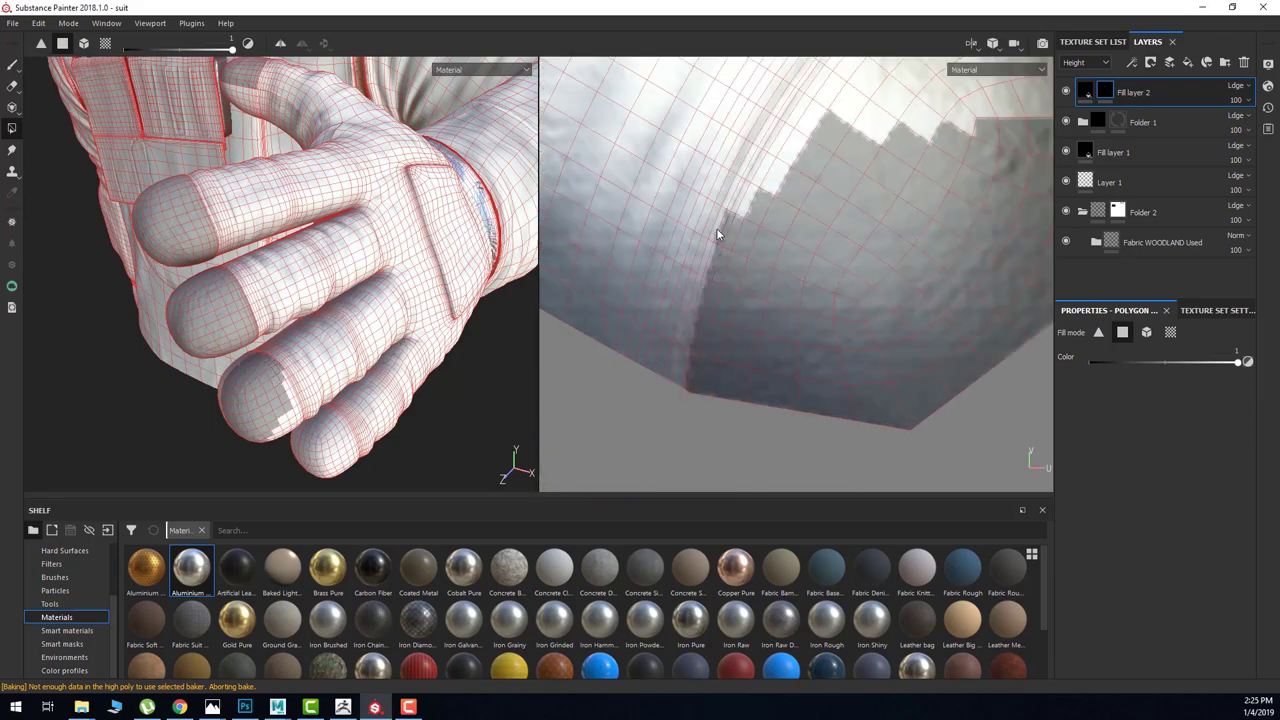
left_click_drag(717, 234, 653, 357, "alt")
left_click_drag(770, 250, 718, 93, "alt")
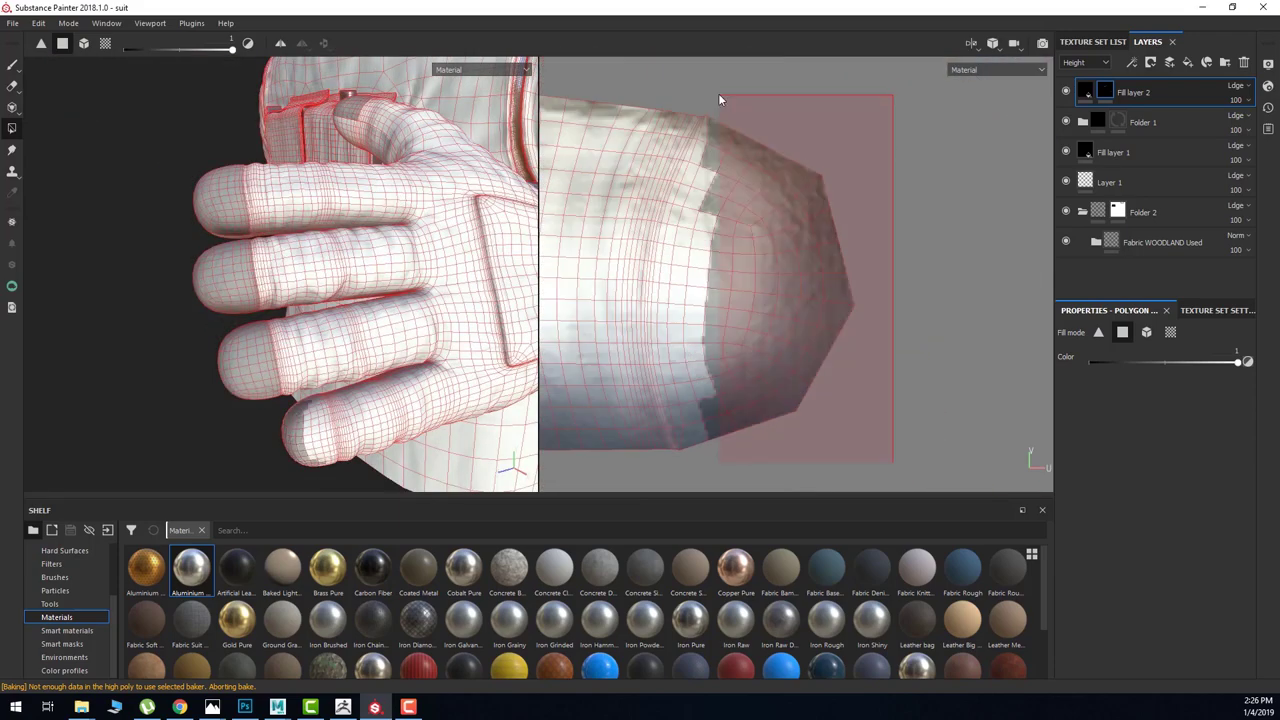
scroll(698, 300, "up", 3)
mouse_move(698, 300)
left_mouse_down("alt")
mouse_move(643, 186)
mouse_move(684, 287)
mouse_move(748, 186)
mouse_move(697, 343)
mouse_move(666, 323)
mouse_move(725, 323)
mouse_move(660, 337)
mouse_move(675, 350)
mouse_move(674, 273)
mouse_move(731, 329)
mouse_move(621, 235)
left_mouse_up("alt")
mouse_move(650, 334)
left_mouse_down("alt")
mouse_move(748, 371)
mouse_move(670, 372)
left_mouse_up("alt")
left_click_drag(817, 430, 592, 303, "alt")
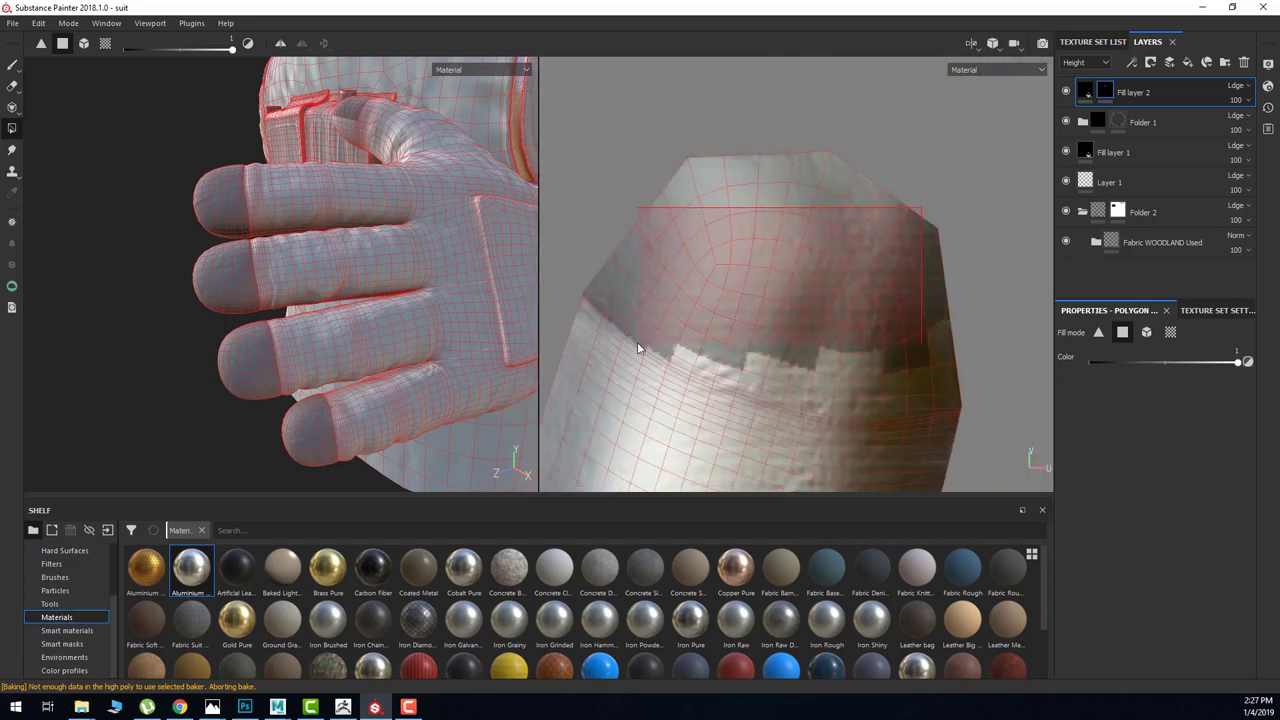
Fill the remaining rectangular patch faces on the back of the glove.
scroll(717, 366, "up", 3)
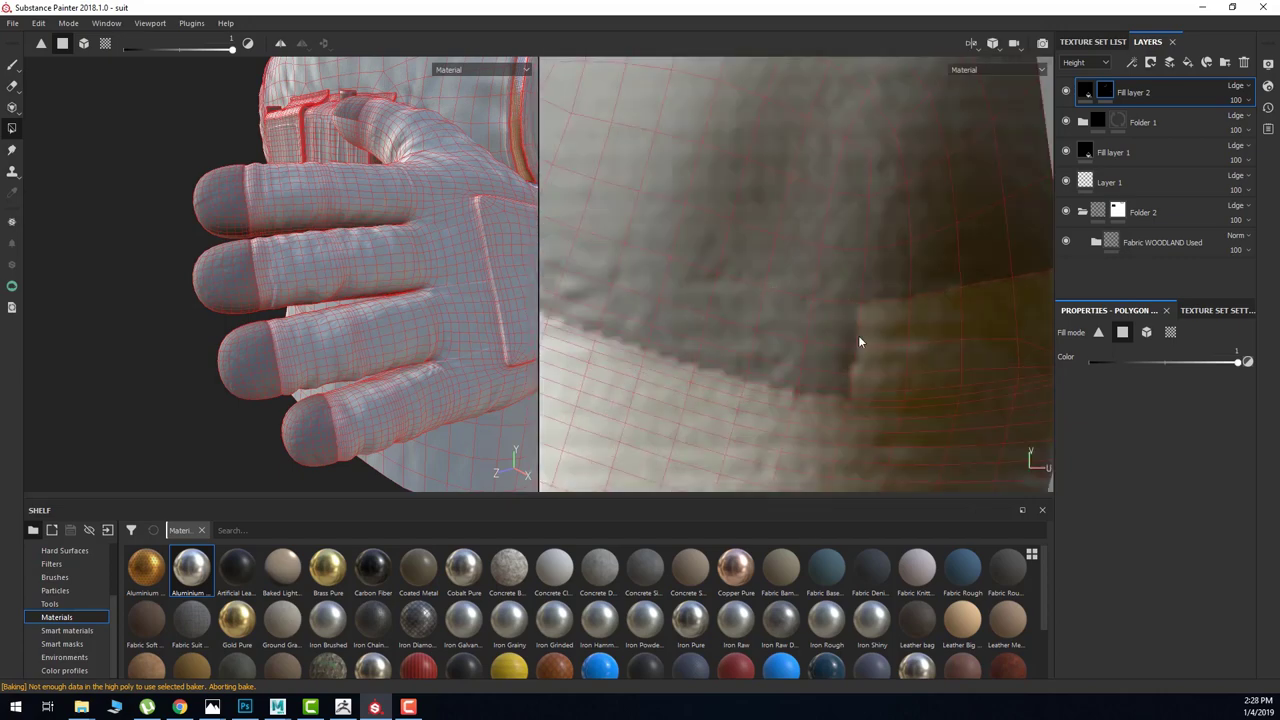
left_click_drag(858, 335, 758, 375, "alt")
scroll(758, 375, "down", 3)
scroll(914, 318, "up", 4)
left_click_drag(660, 110, 832, 321)
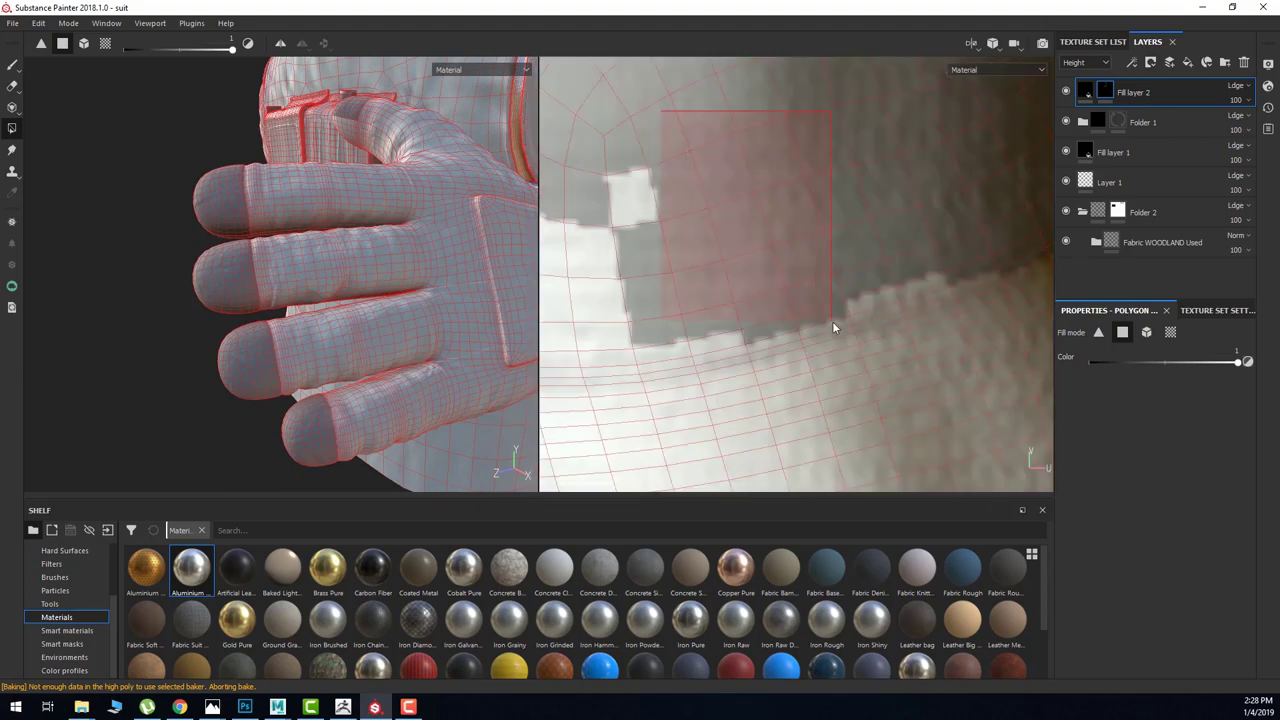
scroll(681, 341, "down", 2)
scroll(690, 340, "down", 3)
scroll(712, 345, "up", 4)
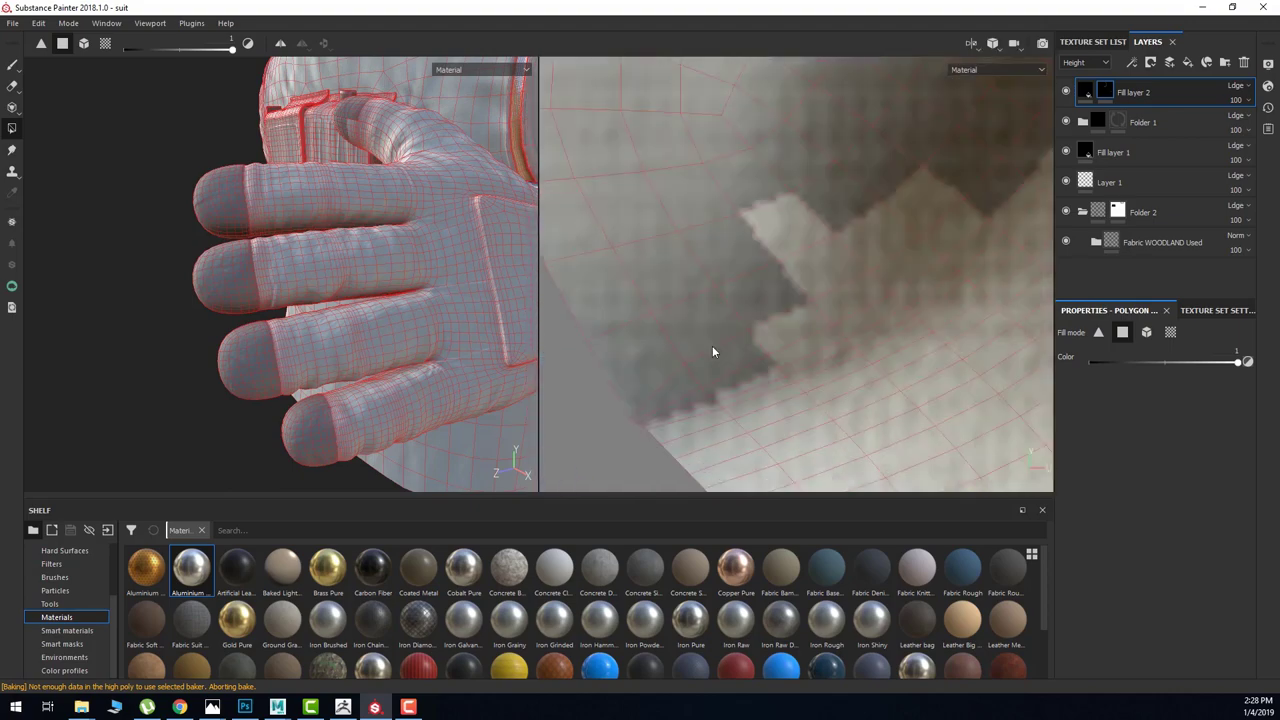
scroll(825, 323, "up", 2)
scroll(780, 315, "down", 2)
scroll(745, 280, "down", 2)
scroll(700, 290, "down", 3)
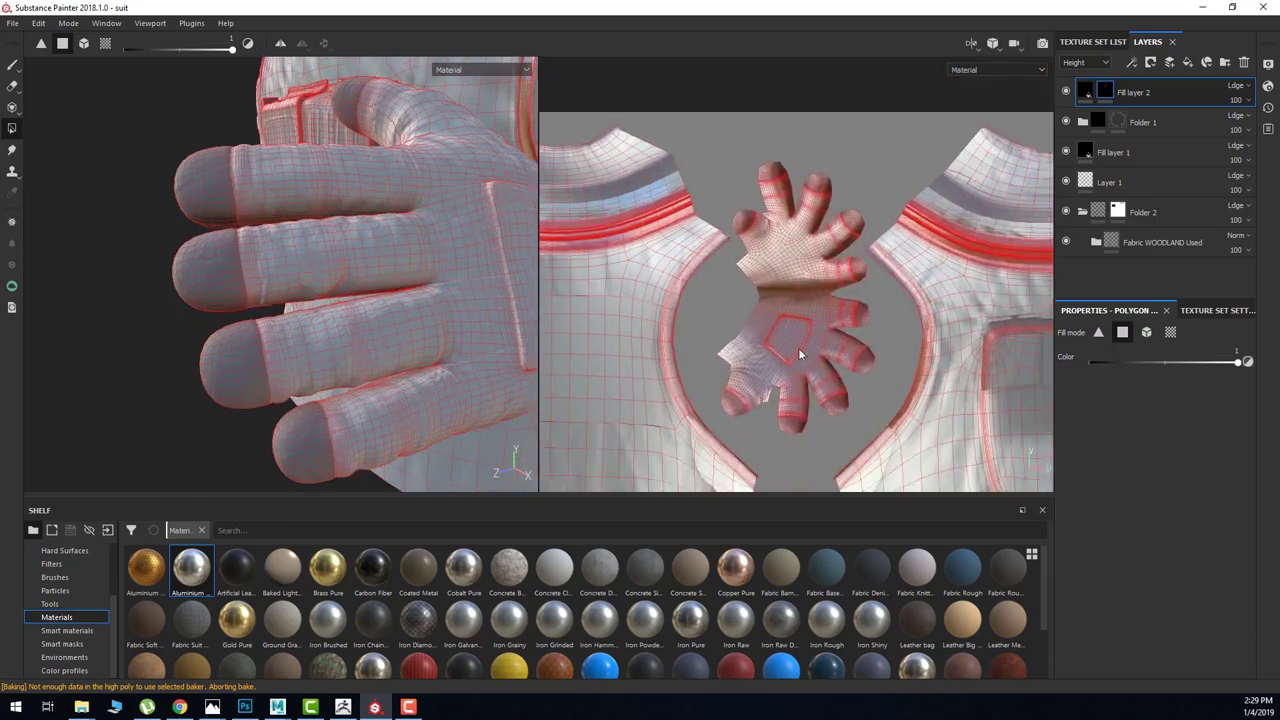
scroll(641, 318, "up", 5)
left_click_drag(641, 318, 652, 254)
scroll(714, 338, "down", 2)
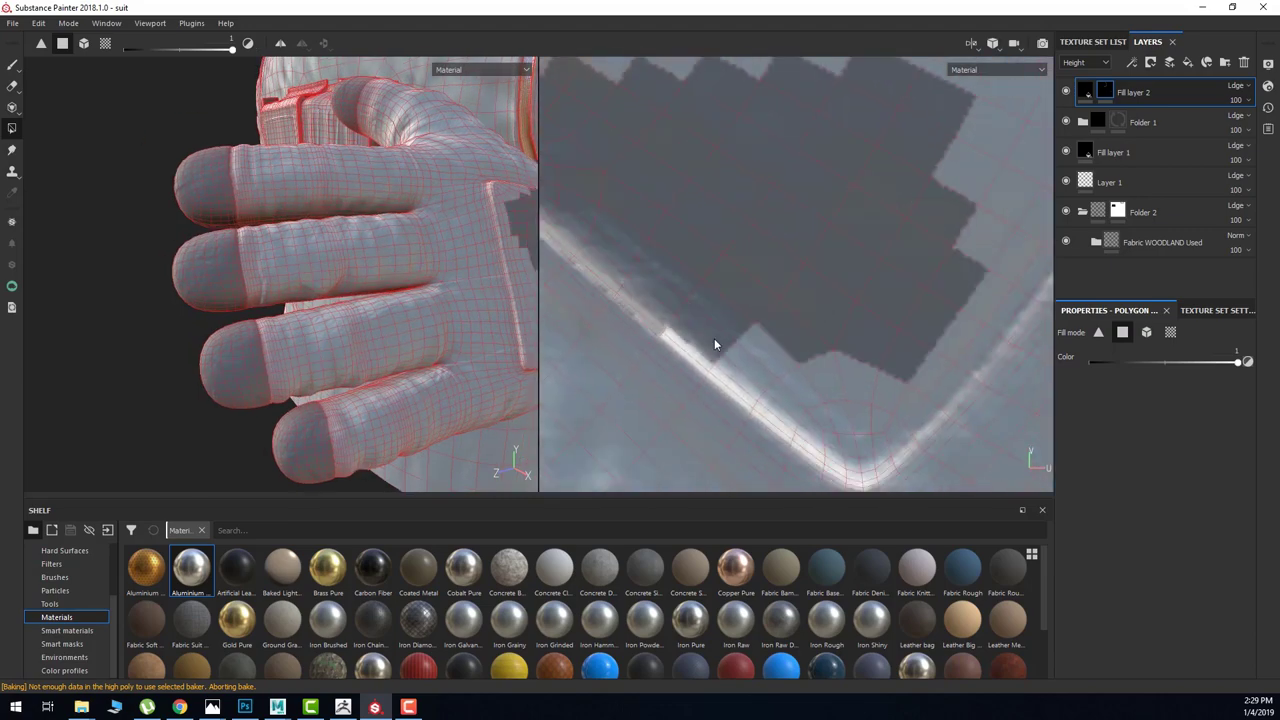
scroll(693, 299, "up", 3)
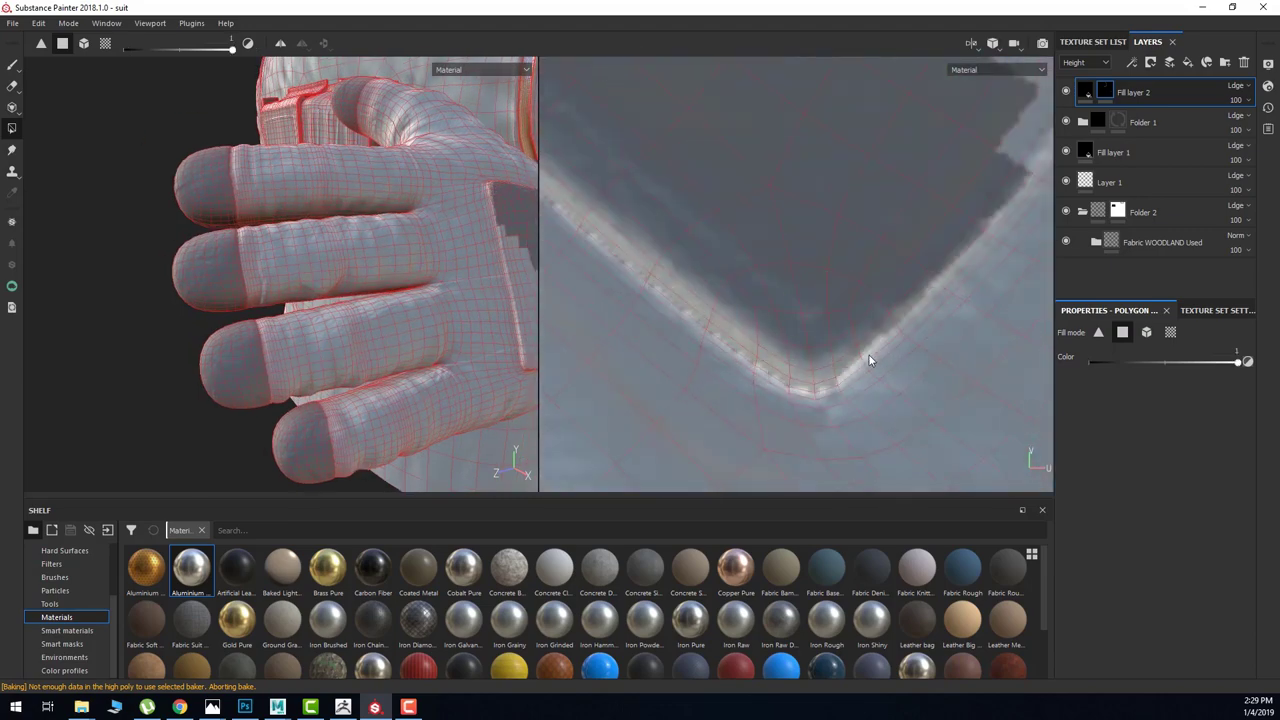
scroll(860, 345, "down", 2)
scroll(280, 333, "down", 2)
scroll(651, 273, "up", 2)
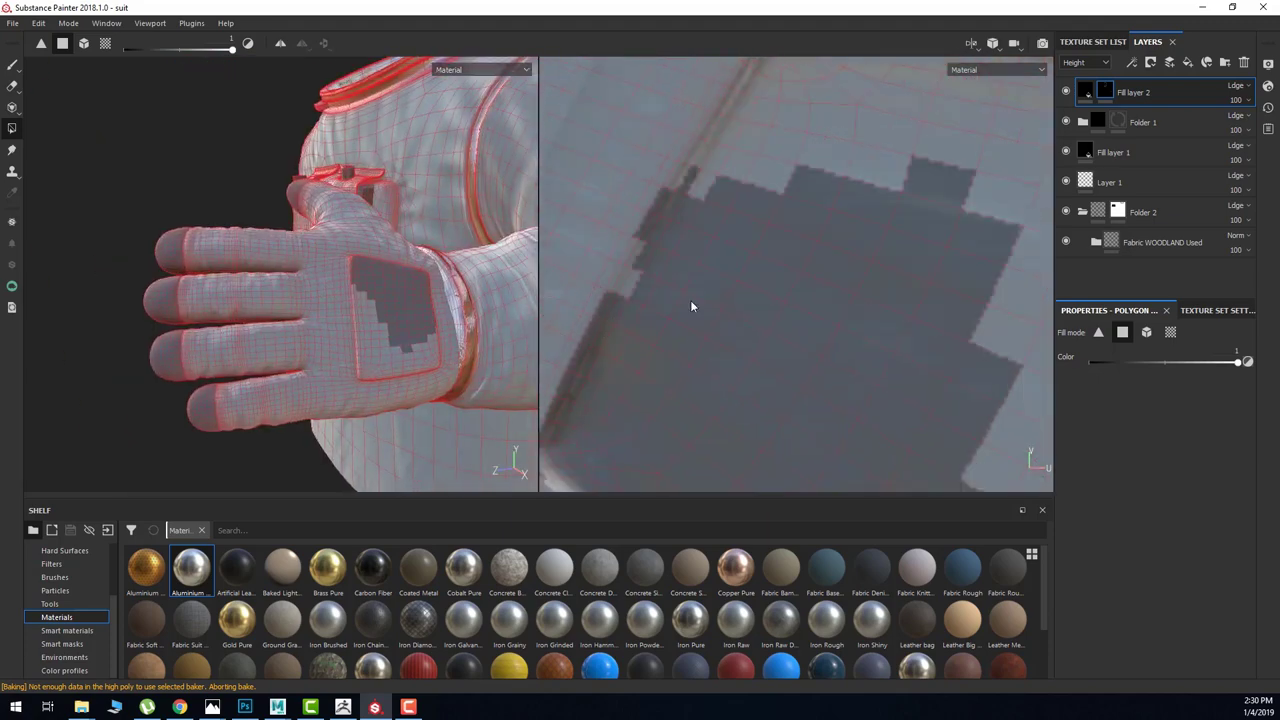
middle_click_drag(690, 306, 595, 397)
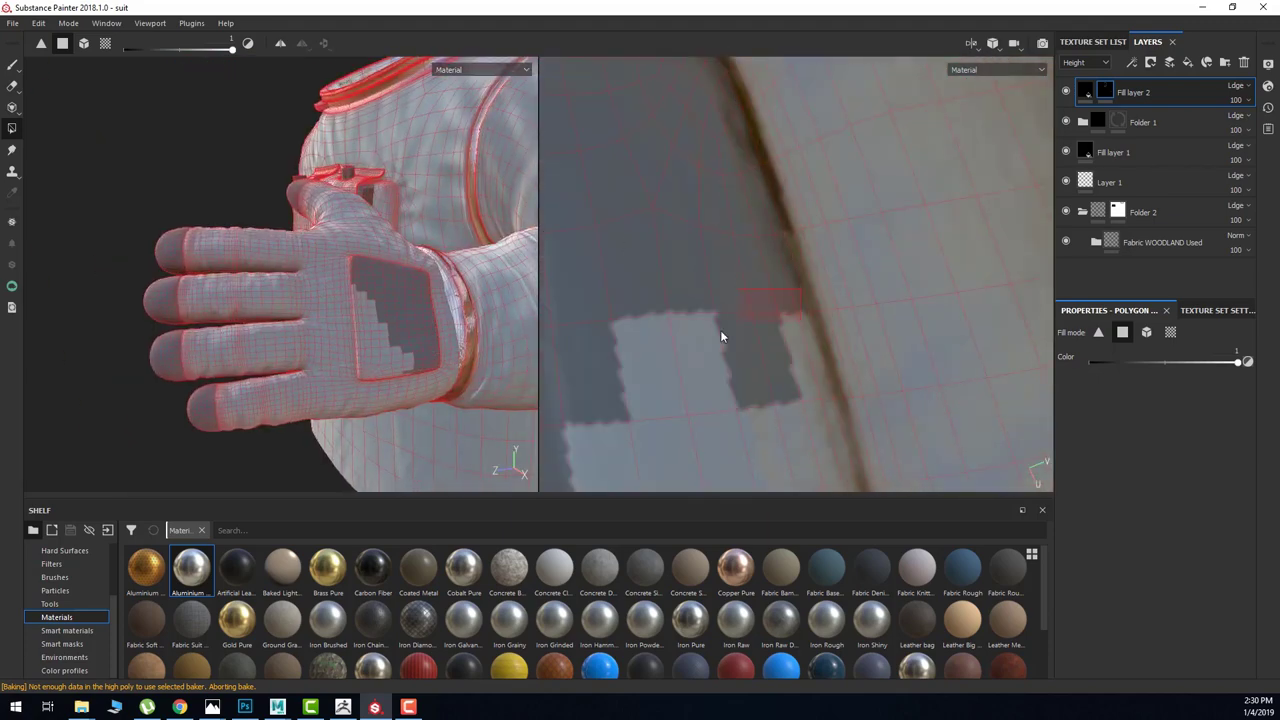
mouse_move(720, 336)
left_mouse_down()
mouse_move(789, 269)
mouse_move(849, 300)
left_mouse_up()
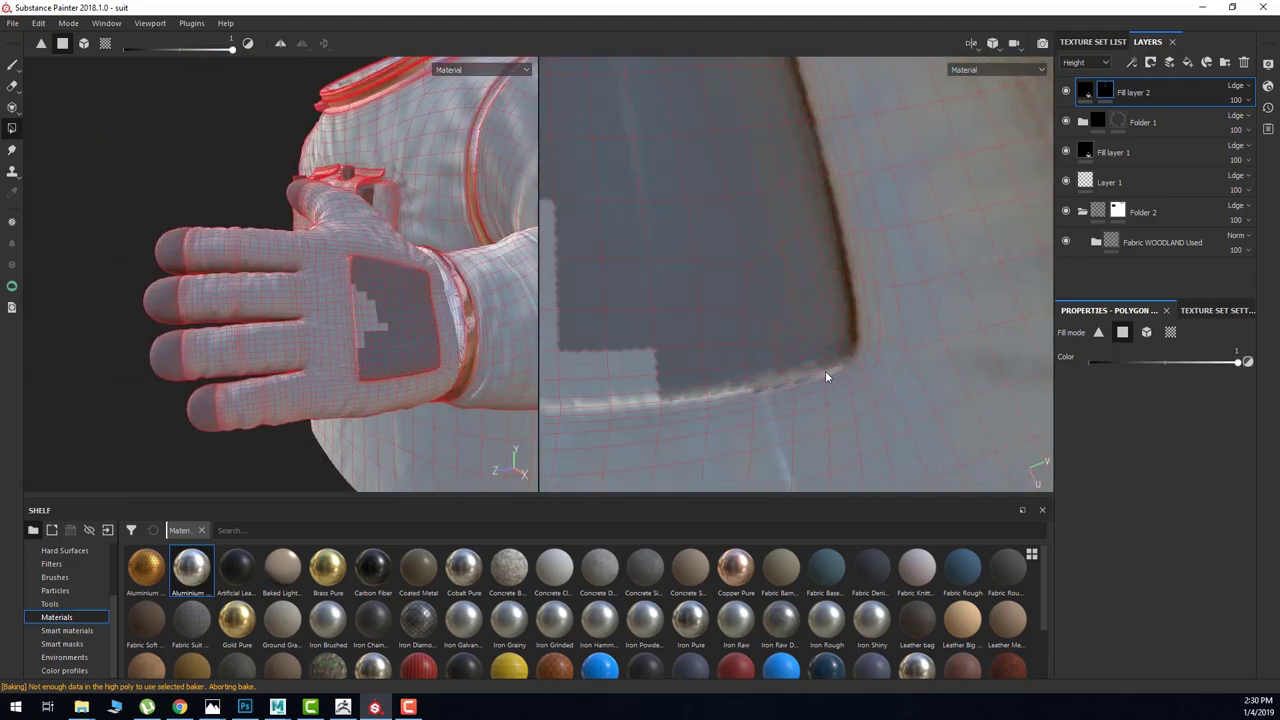
left_click_drag(825, 370, 740, 390)
middle_click_drag(740, 366, 622, 380)
scroll(622, 380, "down", 5)
Return to the paint brush, compare Fill layer 1 on and off, and hide Layer 1.
key("1")
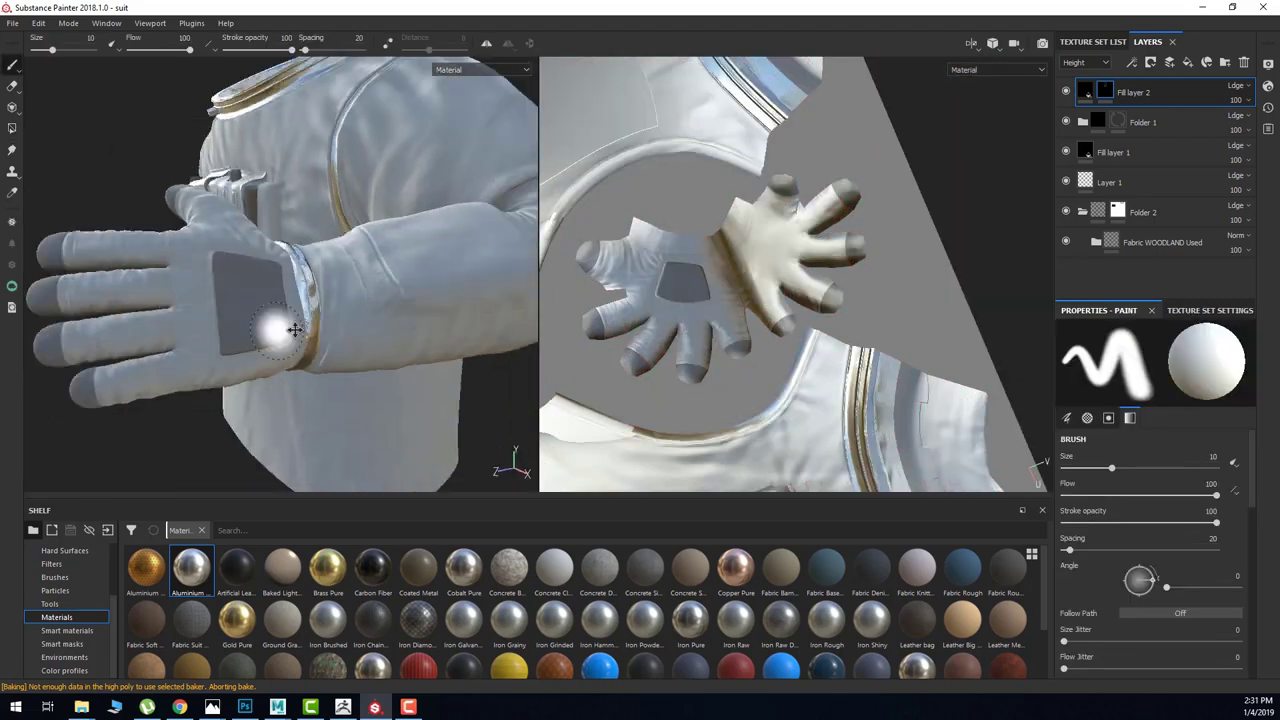
left_click_drag(286, 329, 300, 300, "alt")
scroll(280, 300, "down", 3)
scroll(806, 312, "down", 3)
key("f")
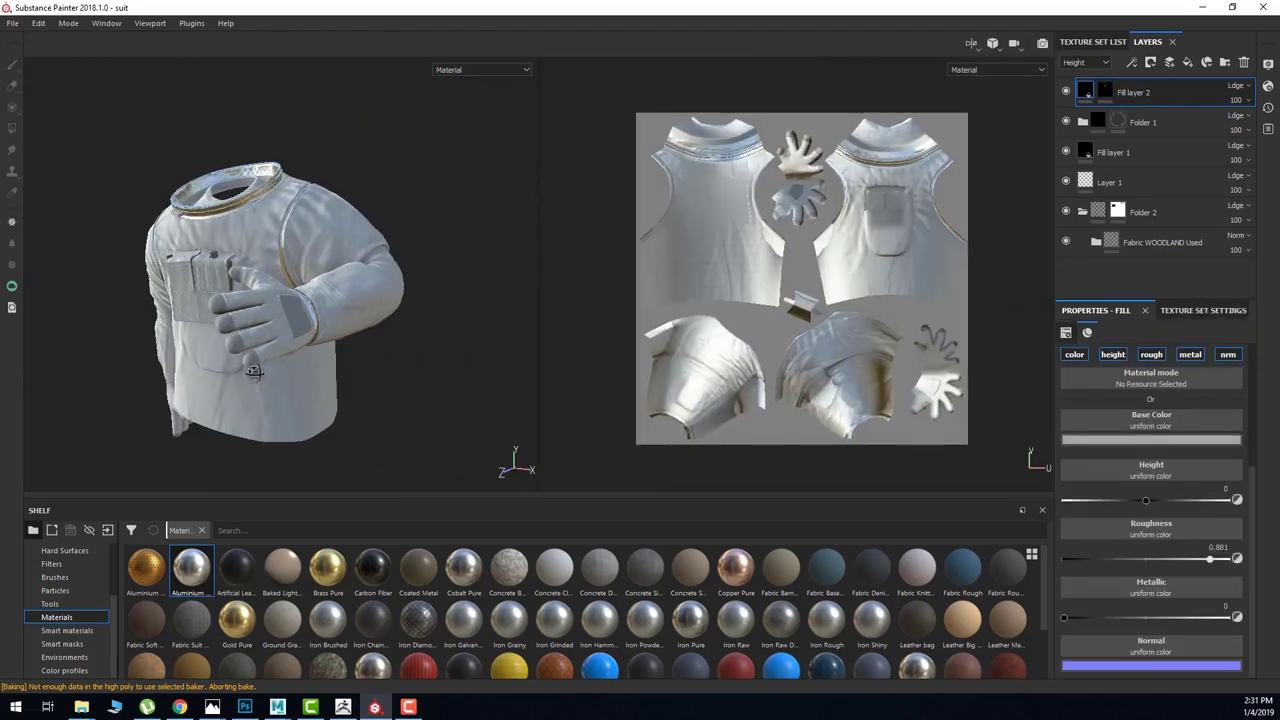
scroll(300, 310, "up", 3)
scroll(309, 318, "up", 2)
left_click(1065, 151)
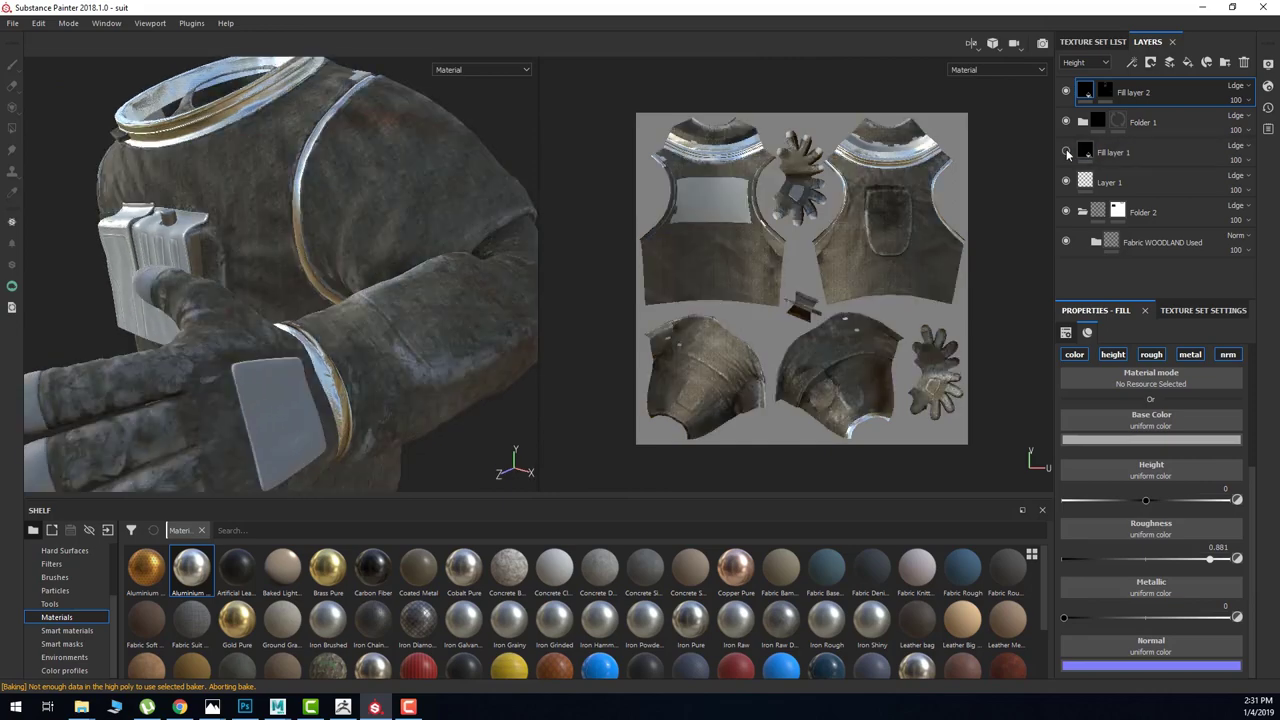
left_click(1065, 151)
left_click(1065, 182)
Add a black mask to the fabric folder.
right_click(1096, 247)
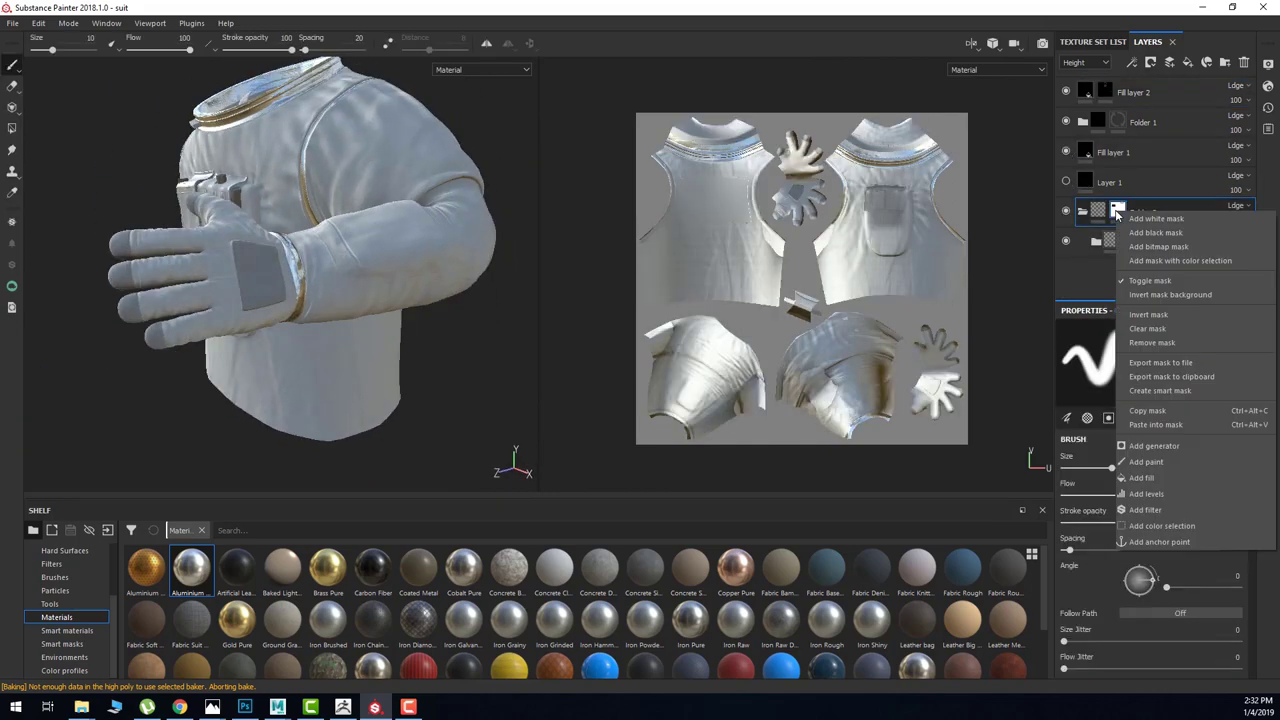
left_click(1130, 257)
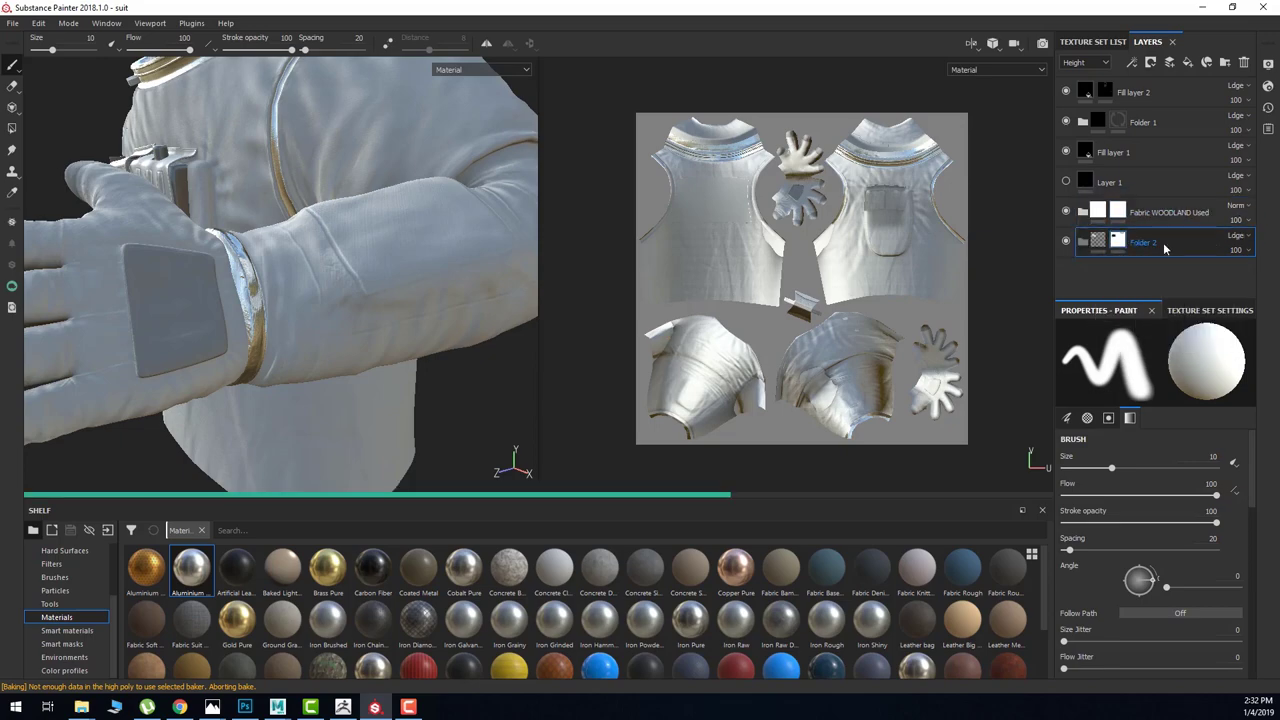
left_click_drag(443, 283, 350, 330, "alt")
Select the Fabric WOODLAND fill layer and mask inside the Fabric WOODLAND Used folder.
left_click(1082, 212)
scroll(1066, 265, "down", 1)
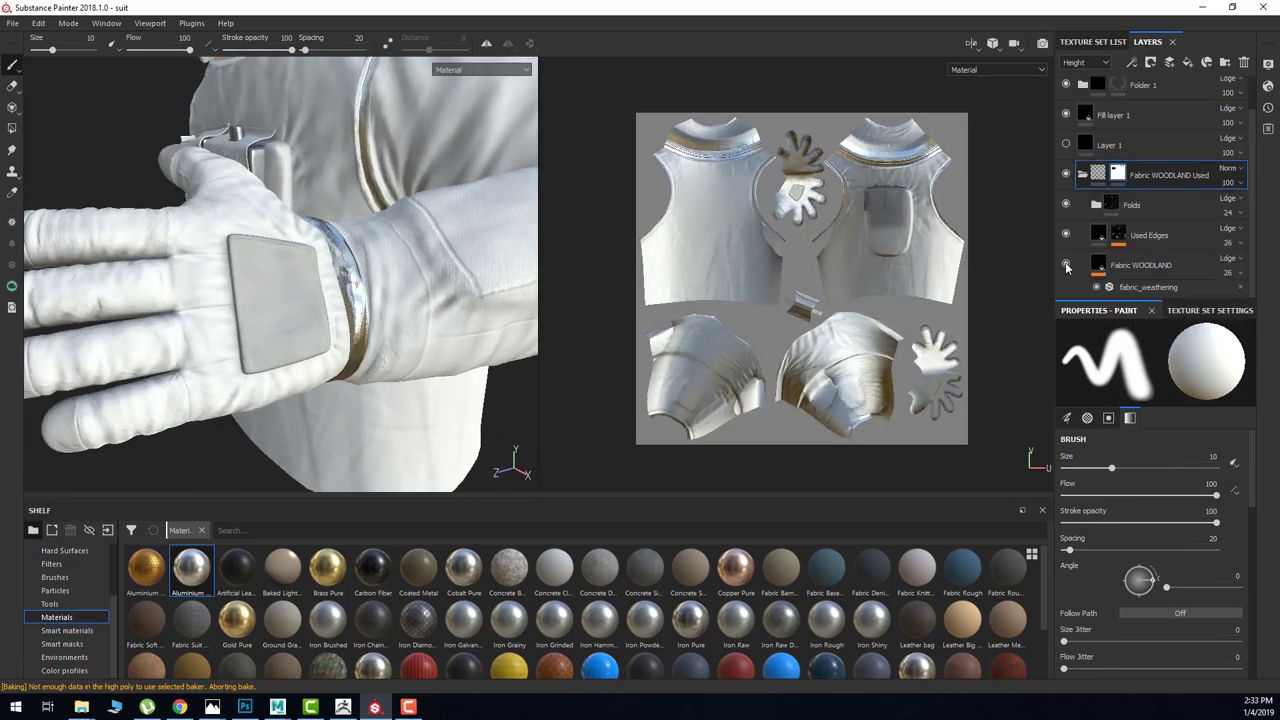
left_click(1100, 265)
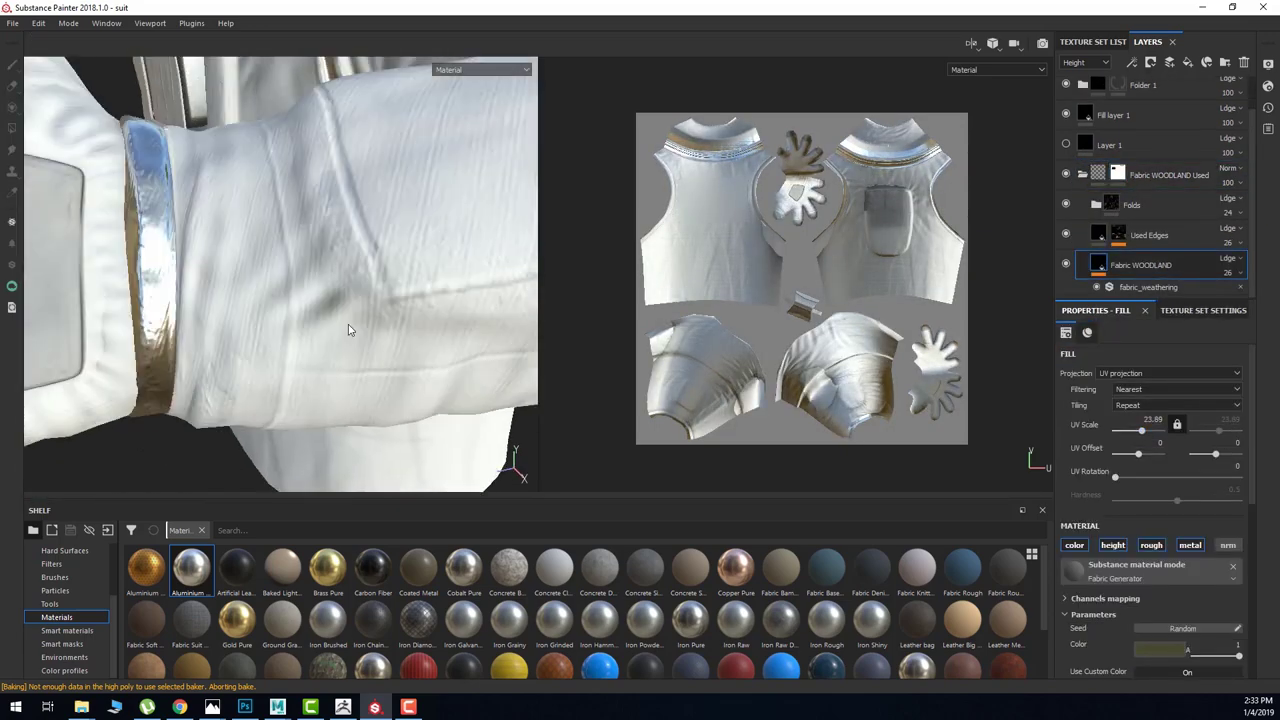
scroll(262, 281, "down", 5)
scroll(262, 281, "up", 5)
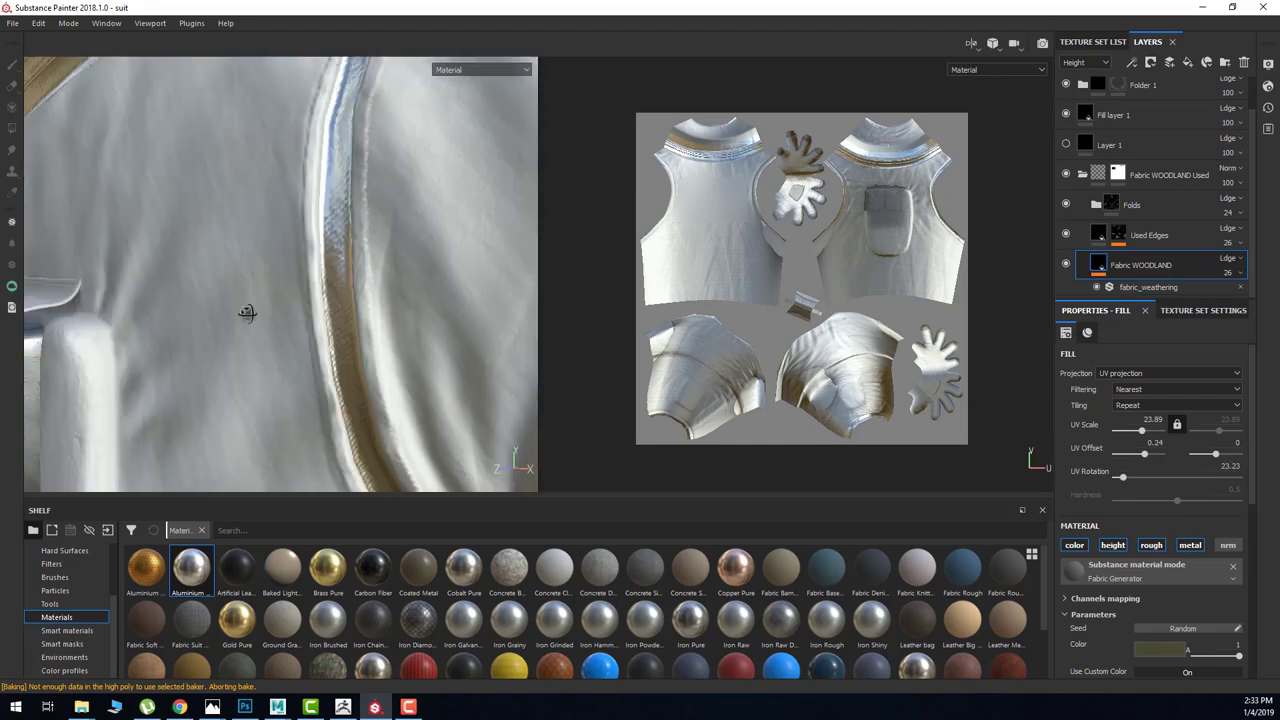
left_click(1117, 189)
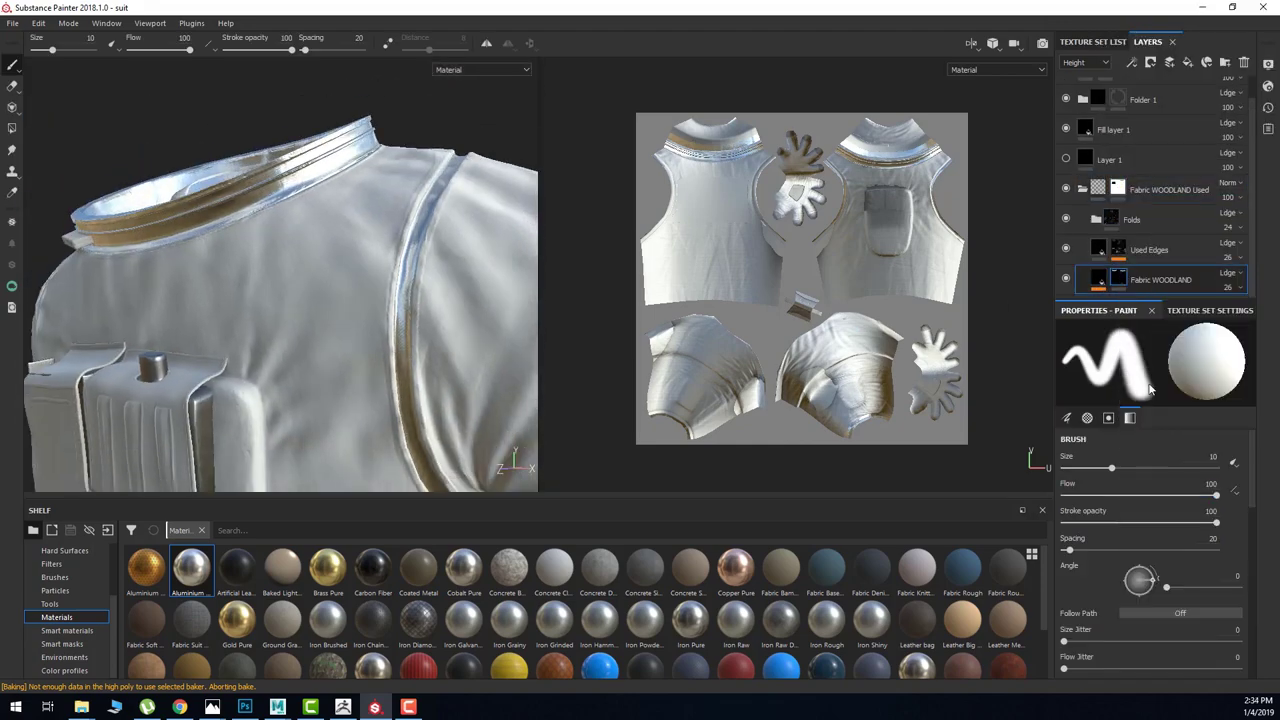
Invert the Fabric WOODLAND layer's mask.
left_click_drag(386, 177, 300, 250, "alt")
left_click(1120, 282)
right_click(1120, 282)
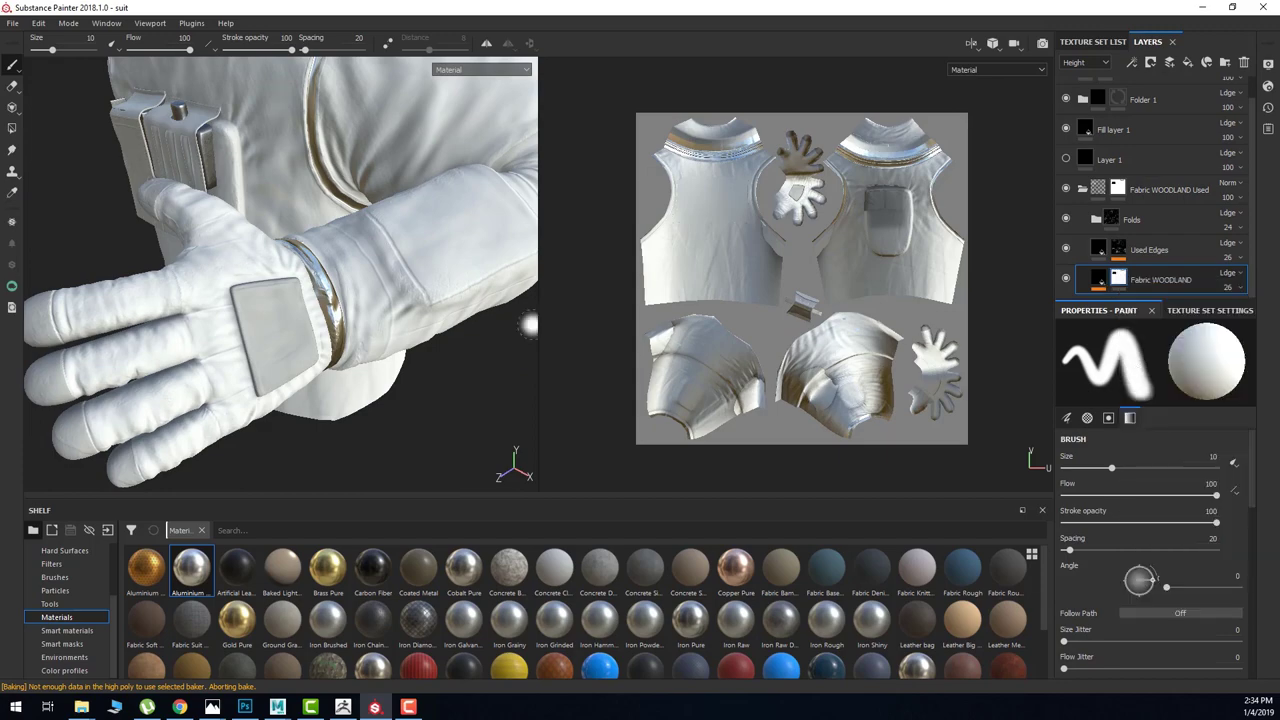
right_click(1120, 280)
right_click(1120, 278)
left_click(1144, 386)
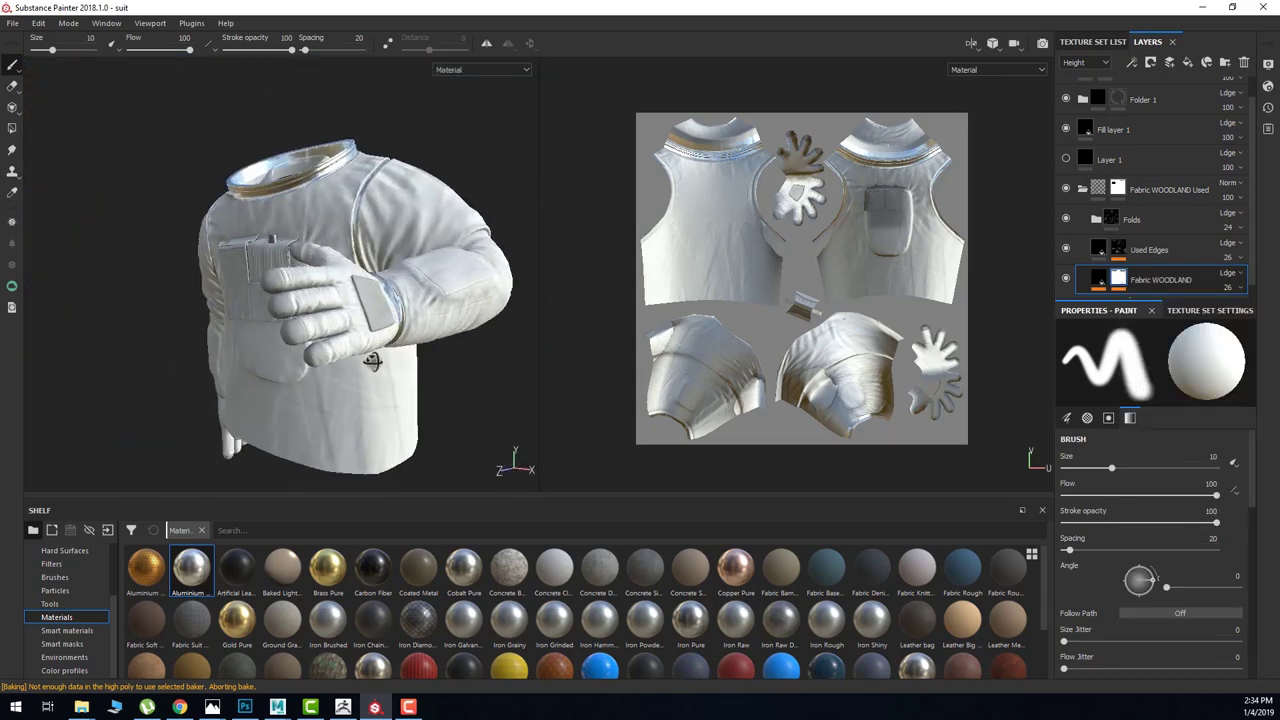
left_click_drag(390, 262, 520, 337, "alt")
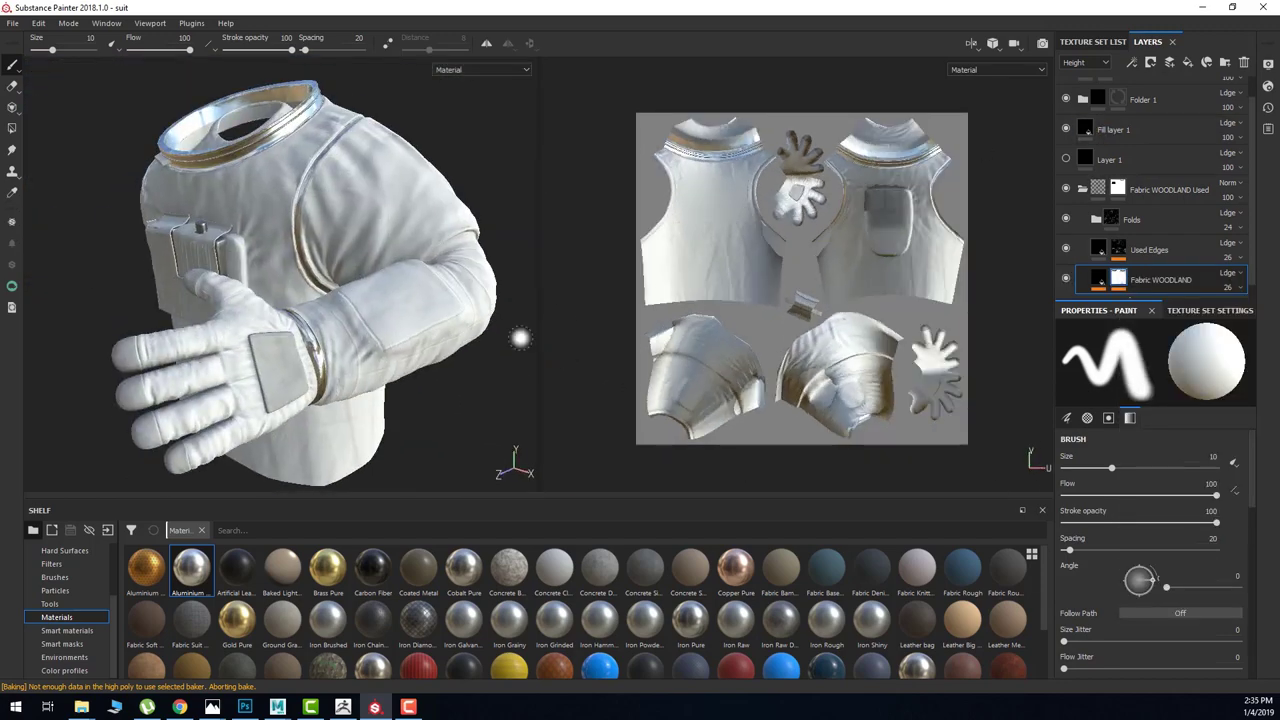
Adjust the base colours of Fill layer 1 and Fill layer 2.
left_click(1082, 189)
left_click(1113, 152)
left_click(1103, 632)
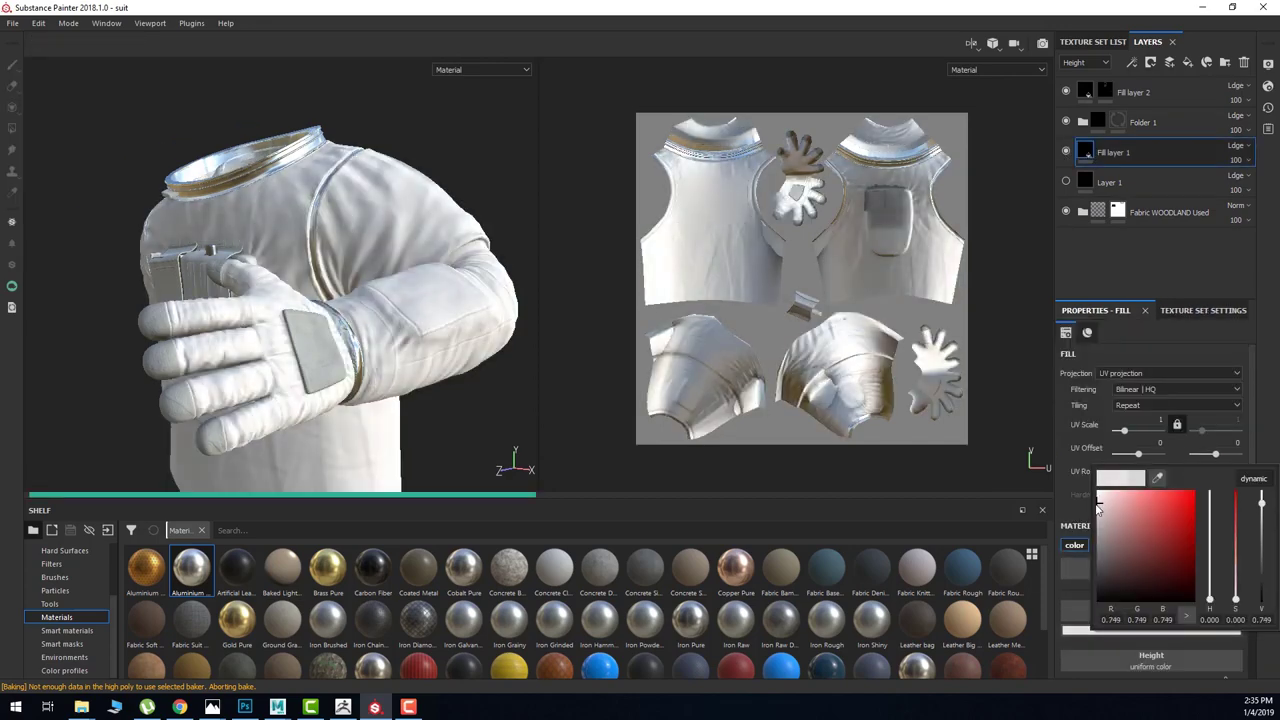
left_click(1130, 92)
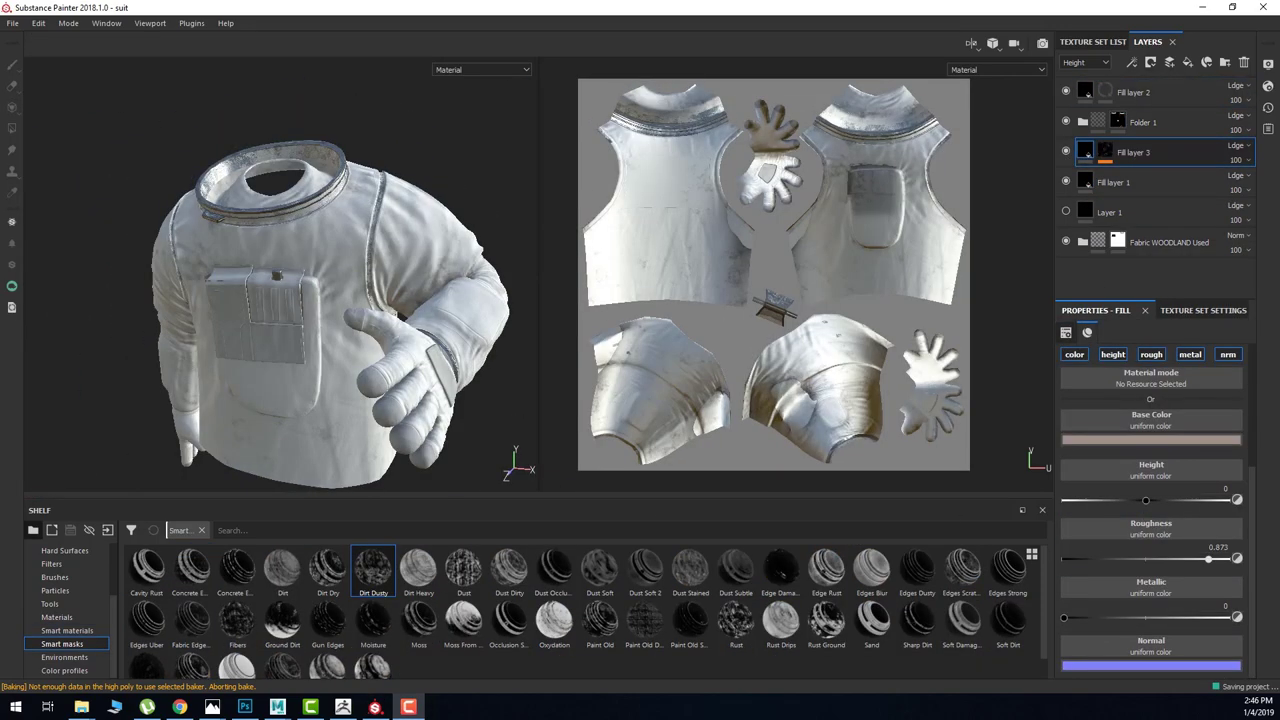
left_click_drag(420, 330, 379, 328, "alt")
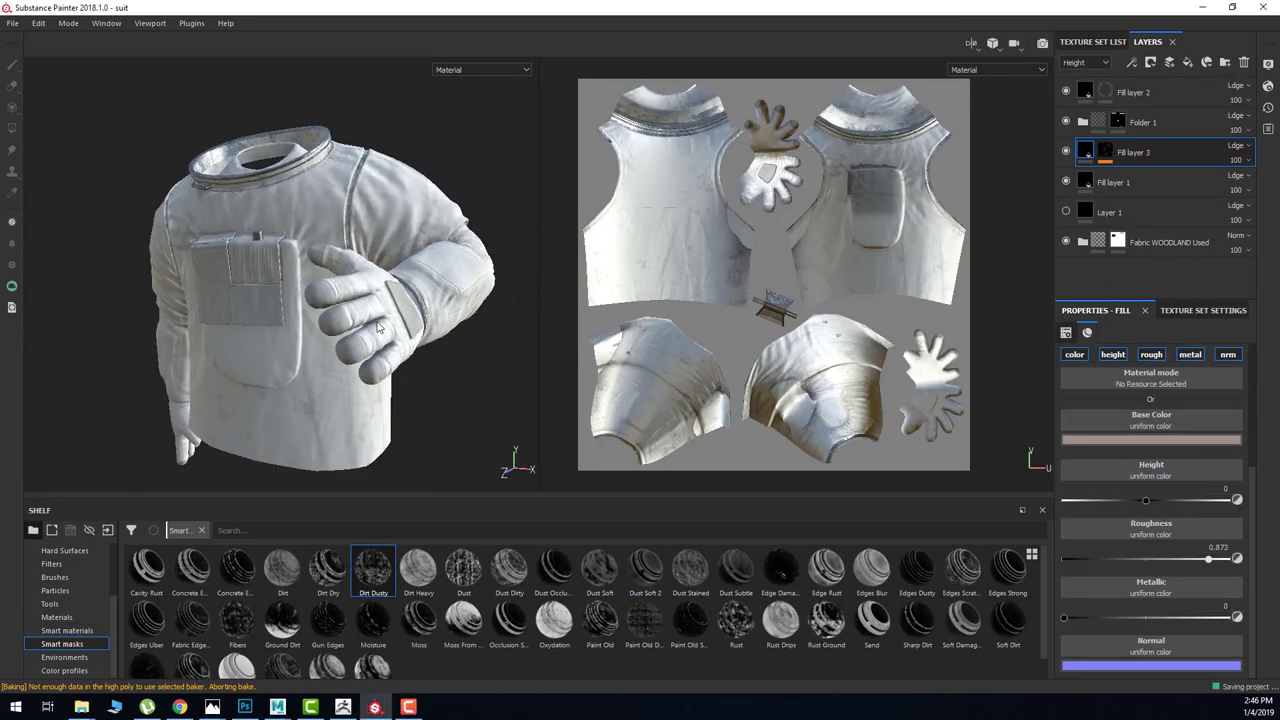
scroll(279, 302, "up", 3)
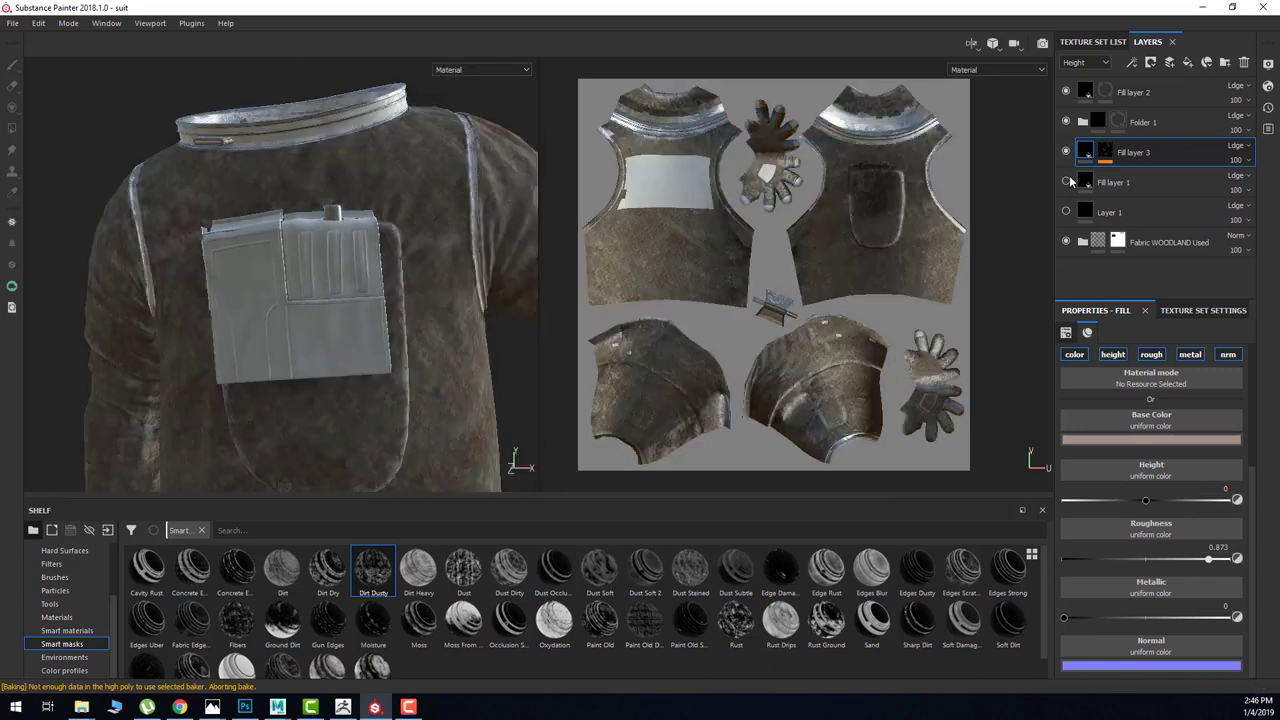
right_click(1130, 152)
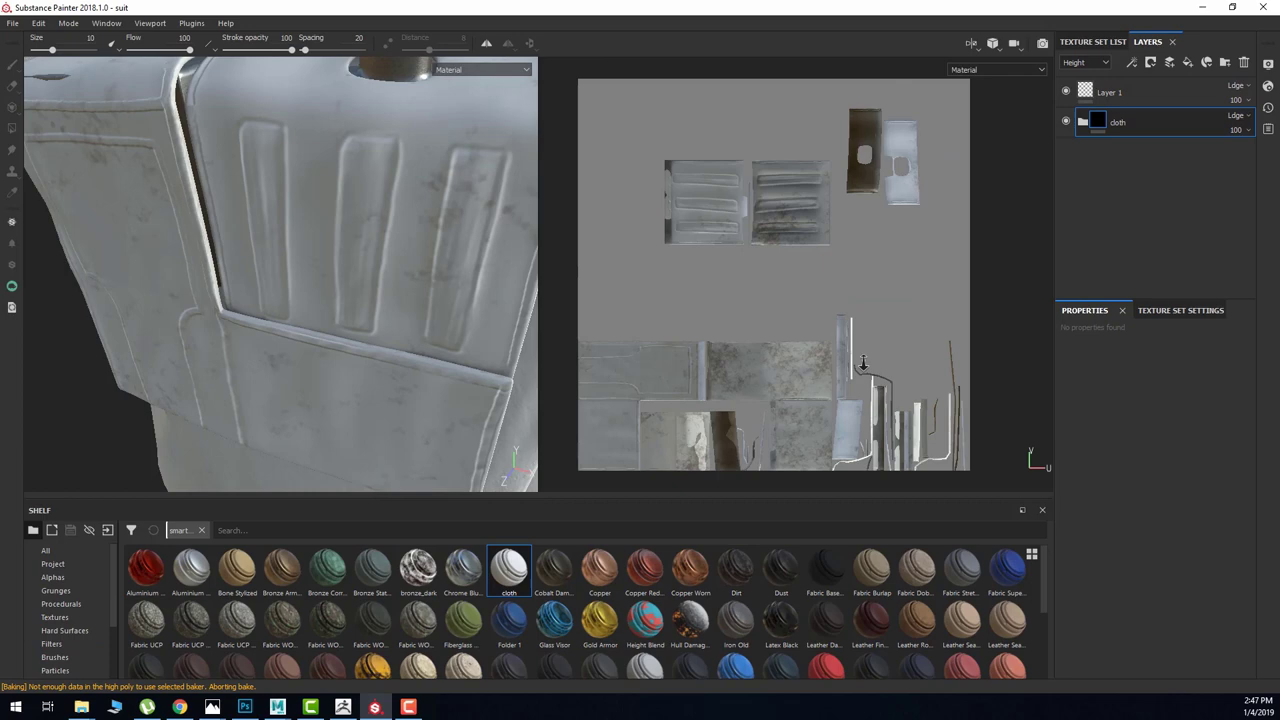
Save the suit's folder as a 'cloth' smart material and pick it from the shelf.
left_click(1118, 181)
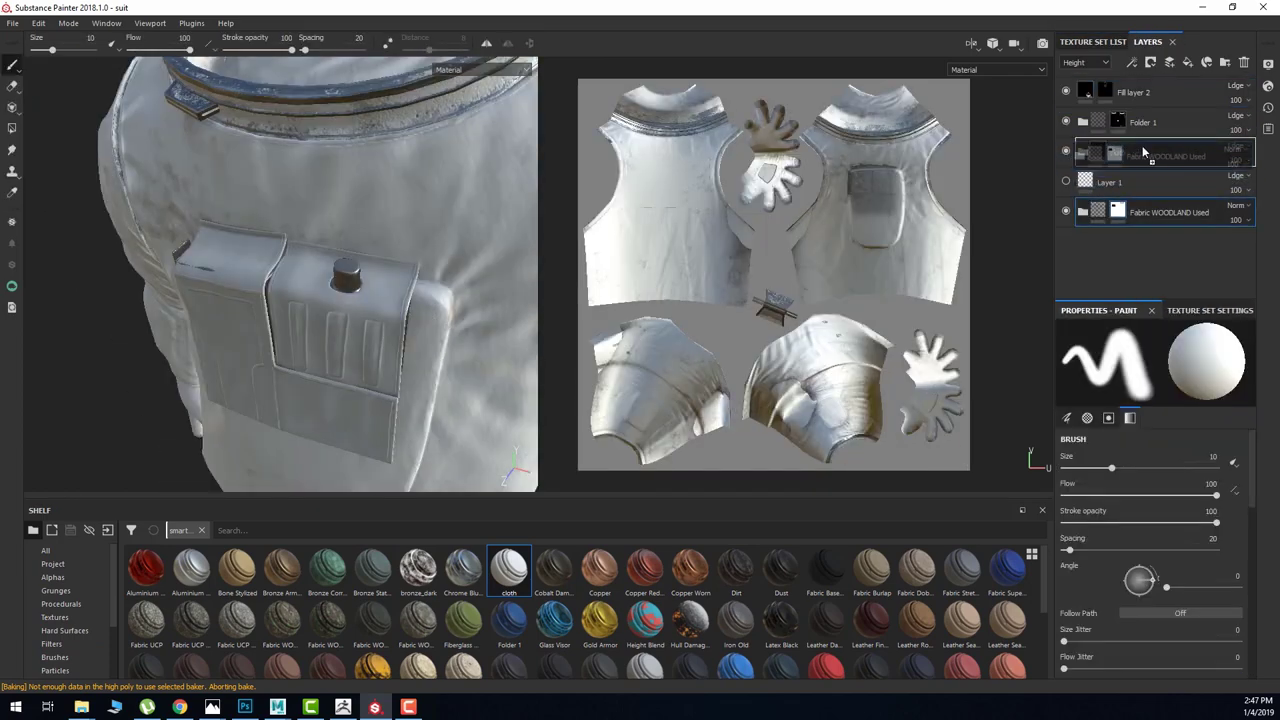
left_click(1083, 152)
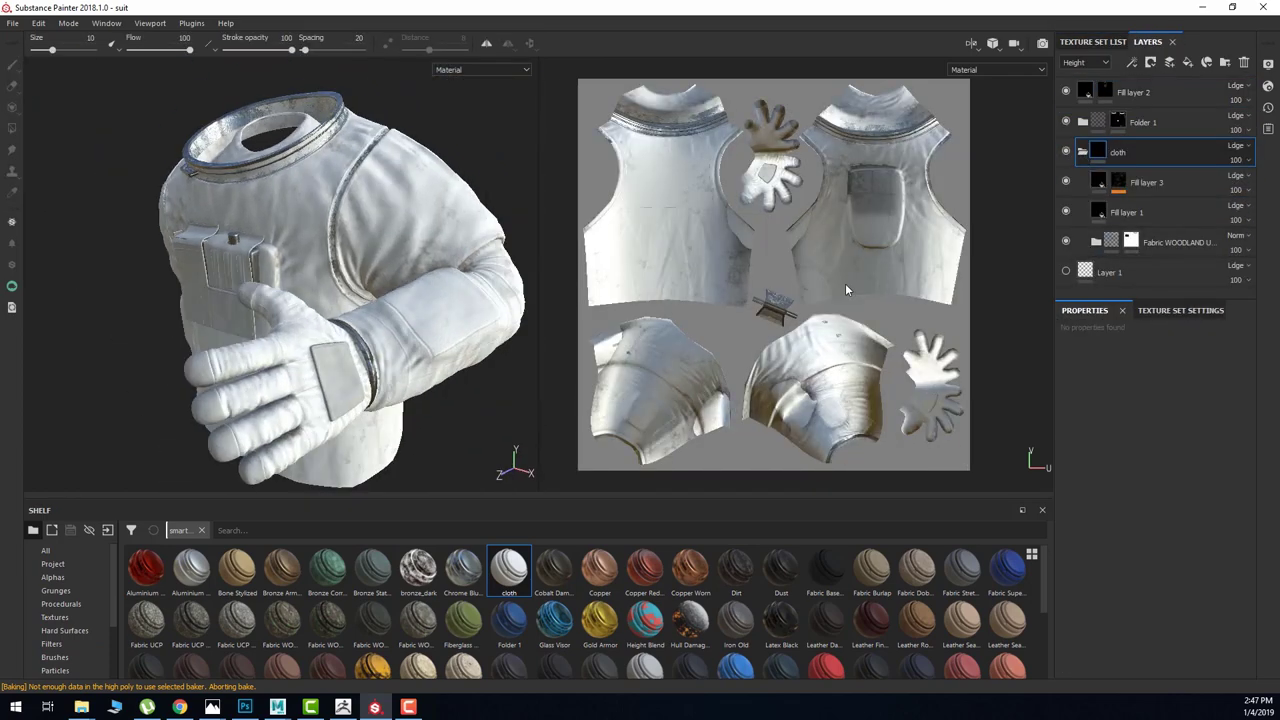
right_click(509, 568)
Apply the cloth smart material to the pocket pieces' texture set.
left_click_drag(509, 568, 1190, 237)
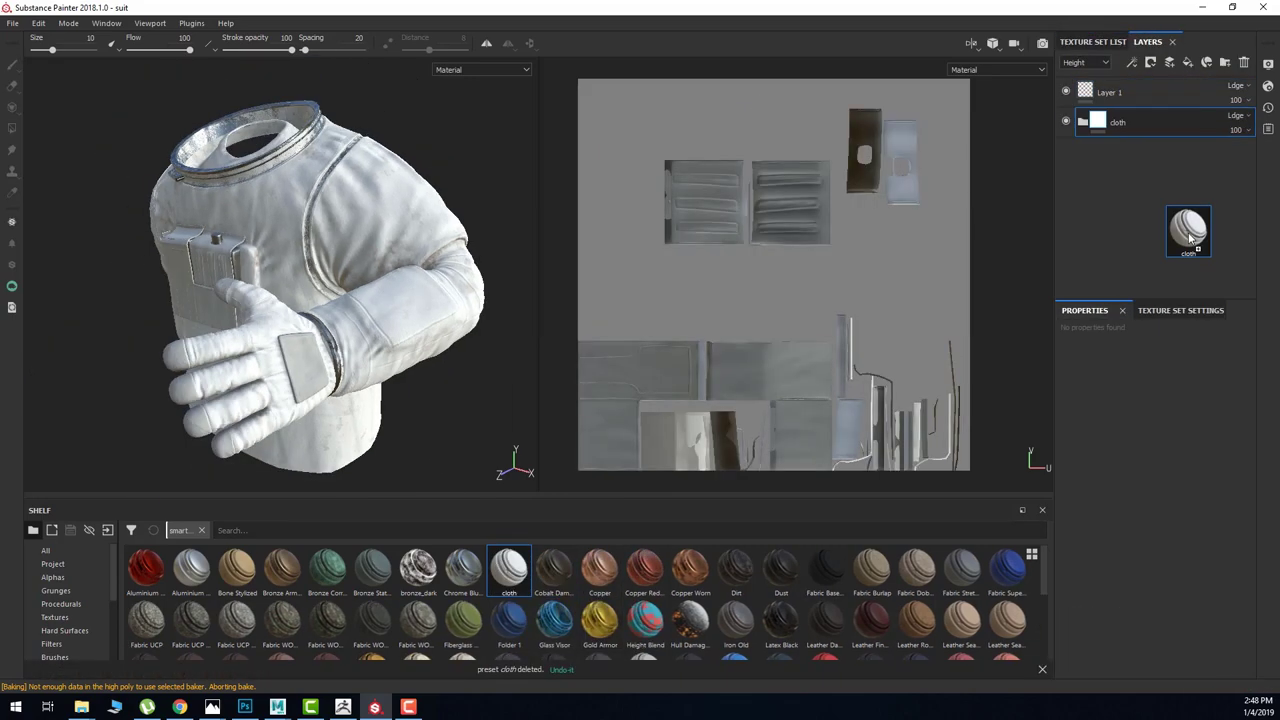
left_click_drag(420, 300, 350, 320, "alt")
scroll(350, 320, "up", 2)
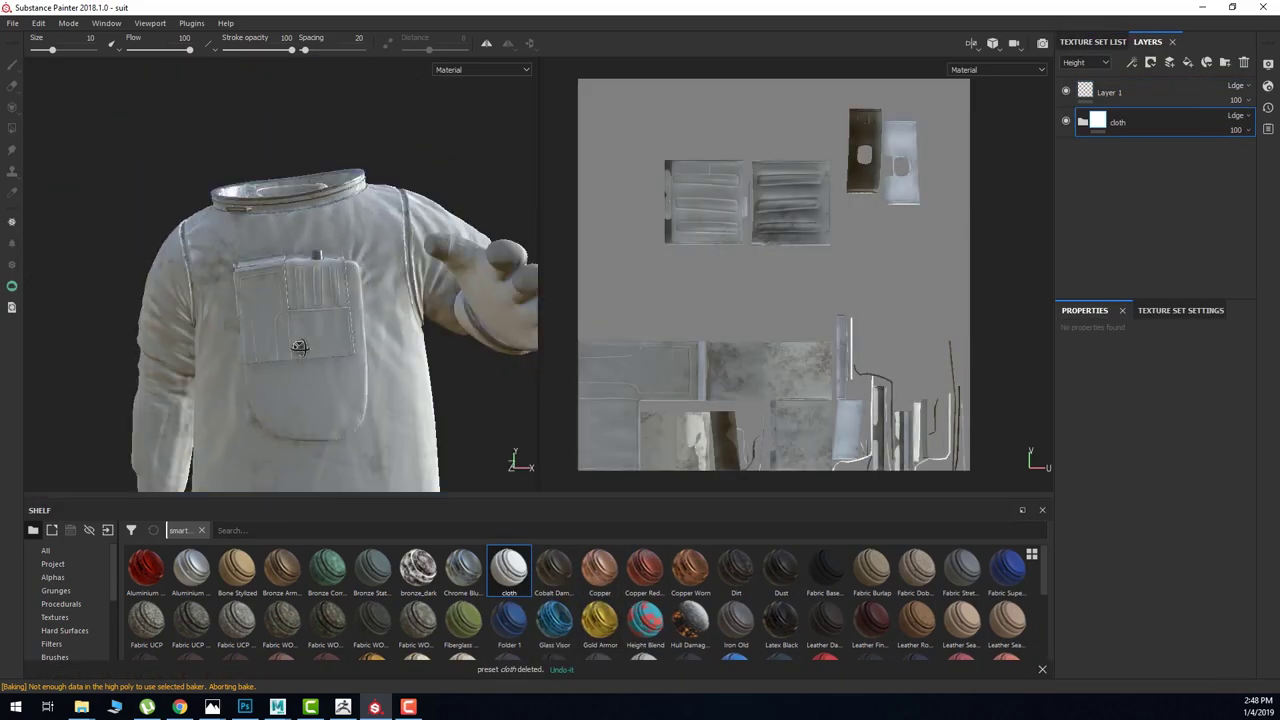
scroll(408, 337, "up", 3)
mouse_move(408, 337)
left_mouse_down("alt")
mouse_move(456, 313)
mouse_move(380, 313)
left_mouse_up("alt")
Make the pocket's Fill layer 1 base colour a lighter, less saturated beige.
left_click(1126, 182)
left_click(1150, 440)
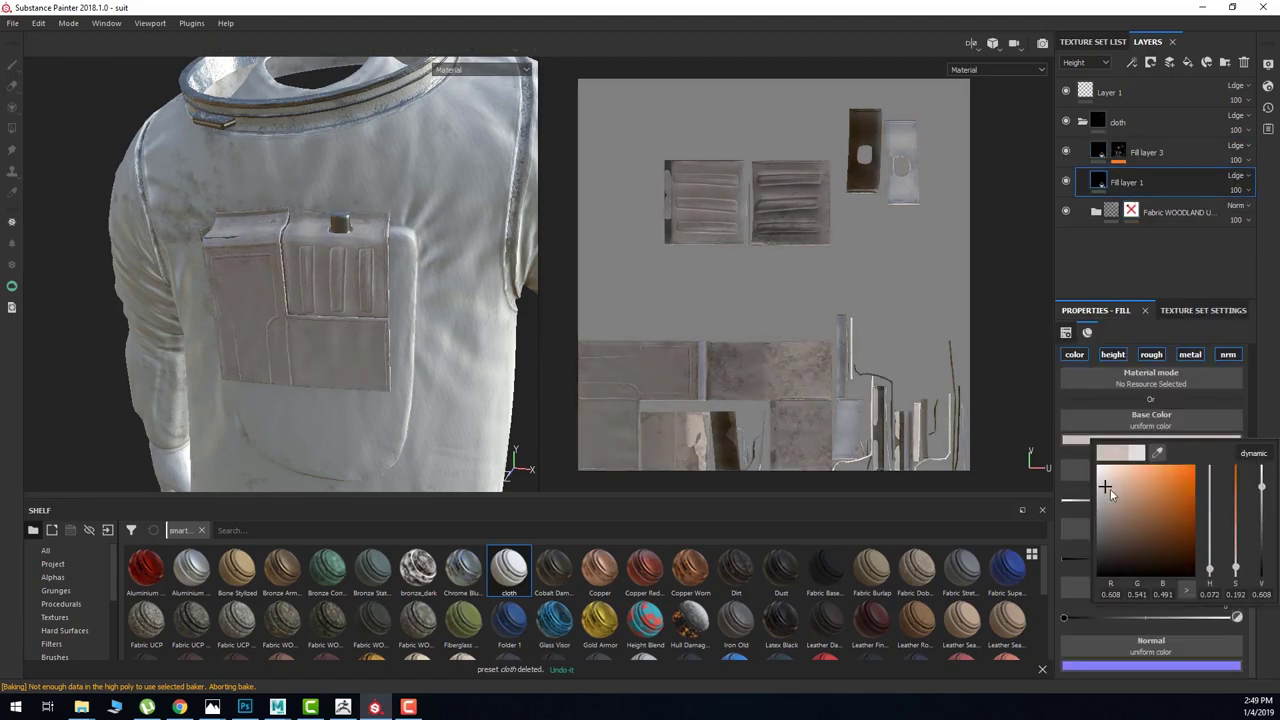
left_click_drag(1236, 568, 1238, 577)
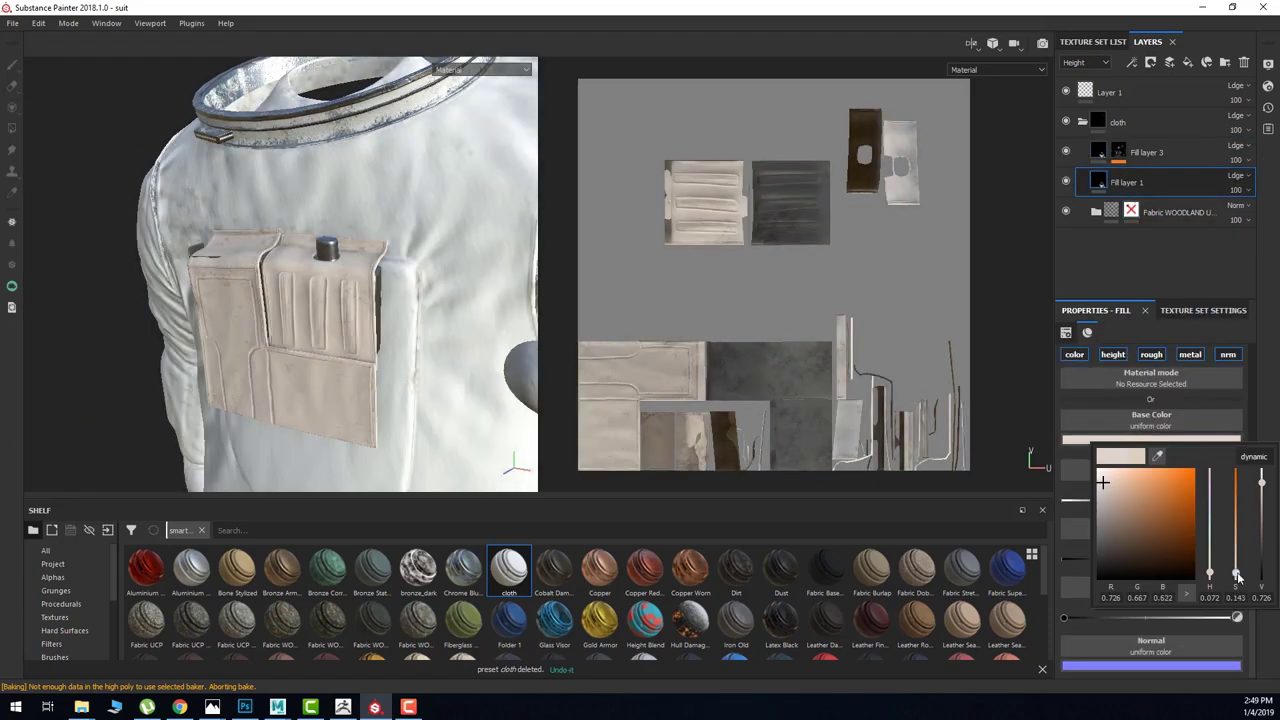
scroll(317, 336, "down", 3)
scroll(317, 336, "up", 3)
mouse_move(317, 336)
left_mouse_down("alt")
mouse_move(448, 380)
mouse_move(371, 350)
left_mouse_up("alt")
scroll(448, 380, "down", 2)
scroll(448, 380, "up", 3)
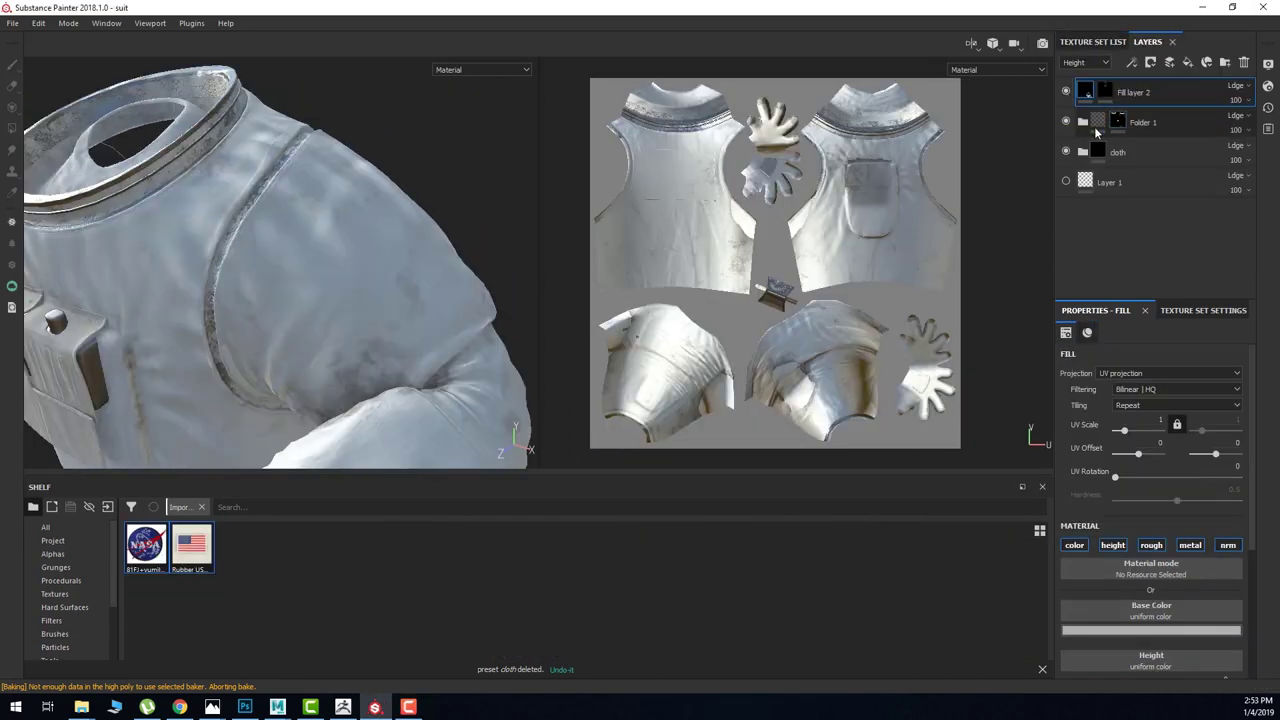
Project the US flag image onto the shoulder patch on a new paint layer.
left_click(1169, 62)
scroll(1114, 538, "down", 3)
left_click_drag(191, 546, 1150, 568)
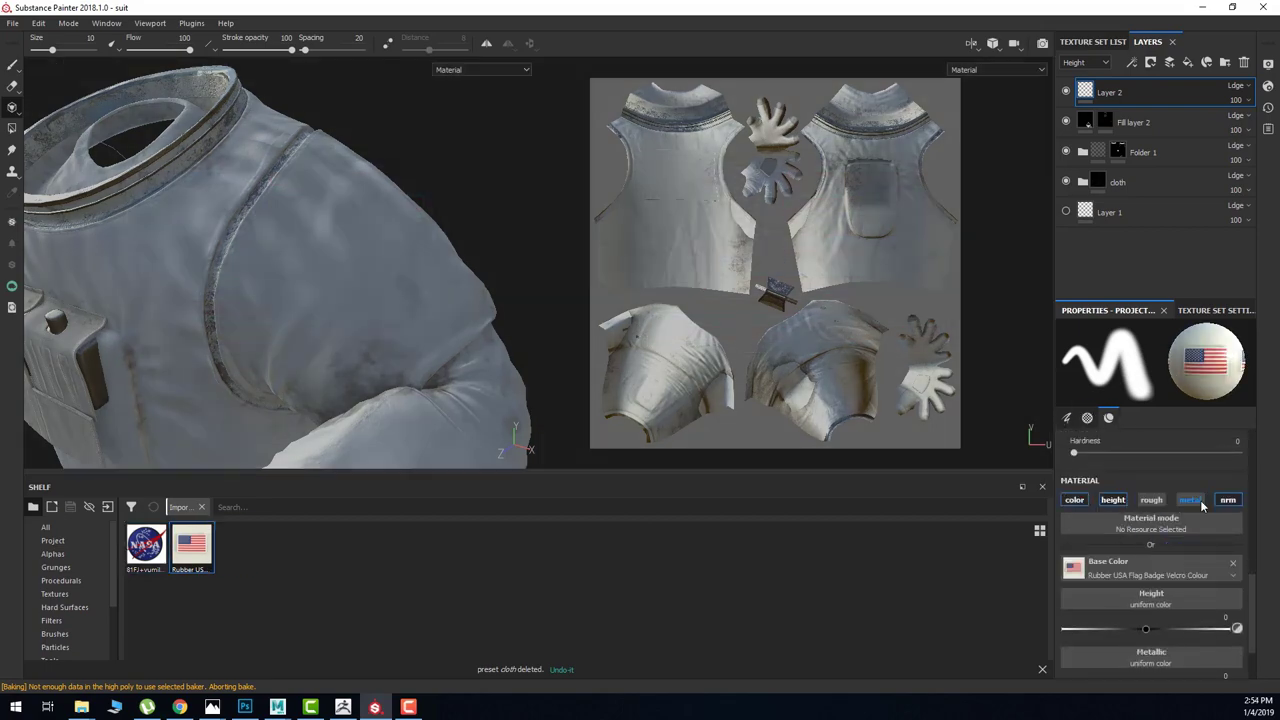
key("3")
scroll(797, 263, "up", 3)
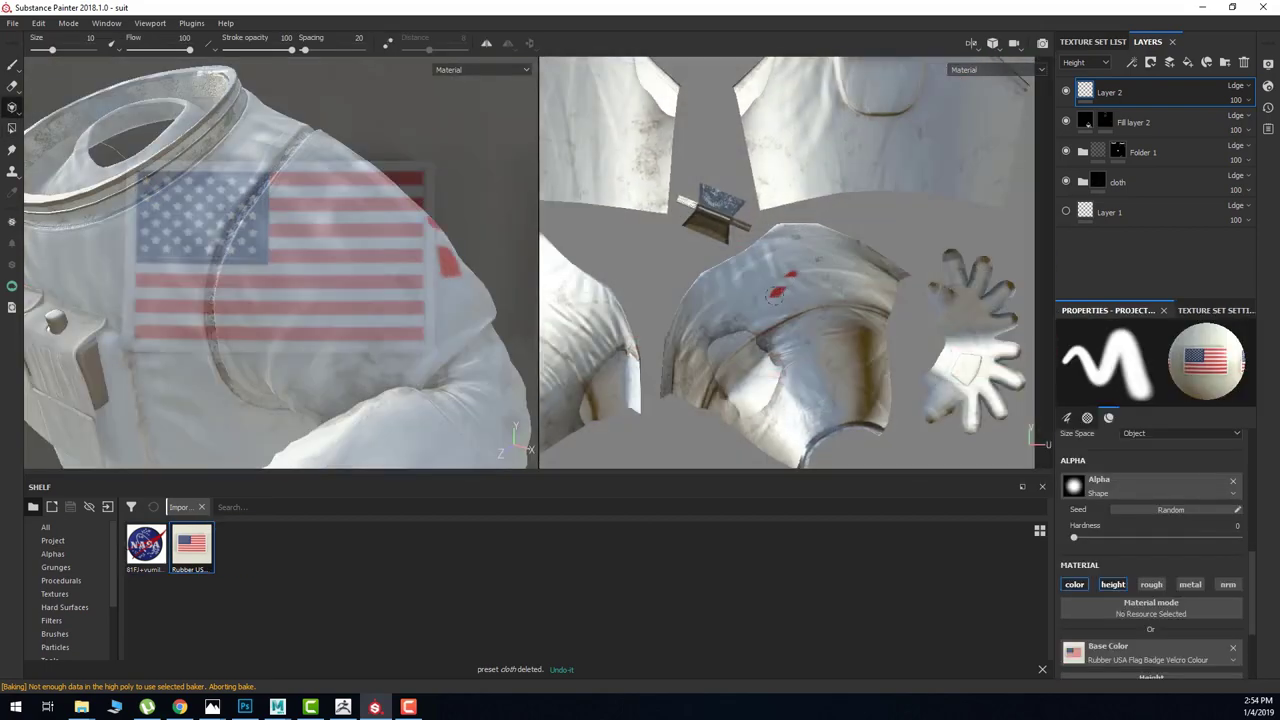
scroll(776, 292, "up", 3)
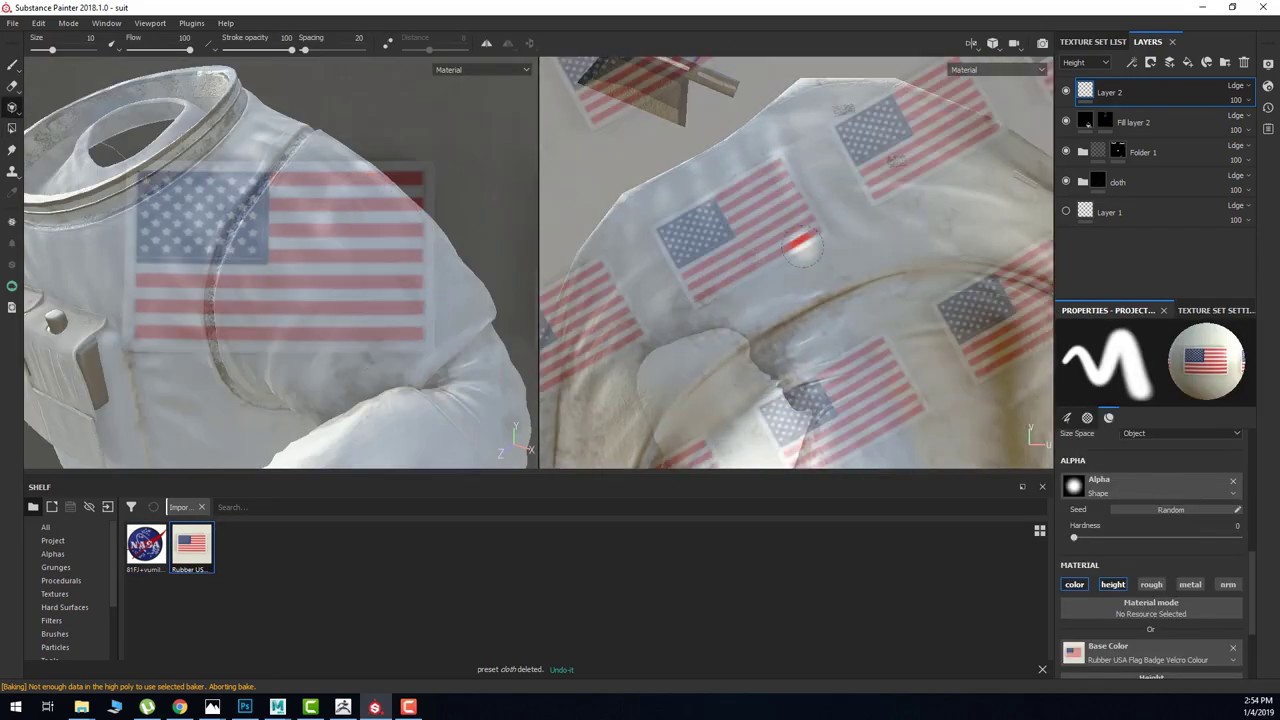
left_click_drag(700, 195, 705, 225)
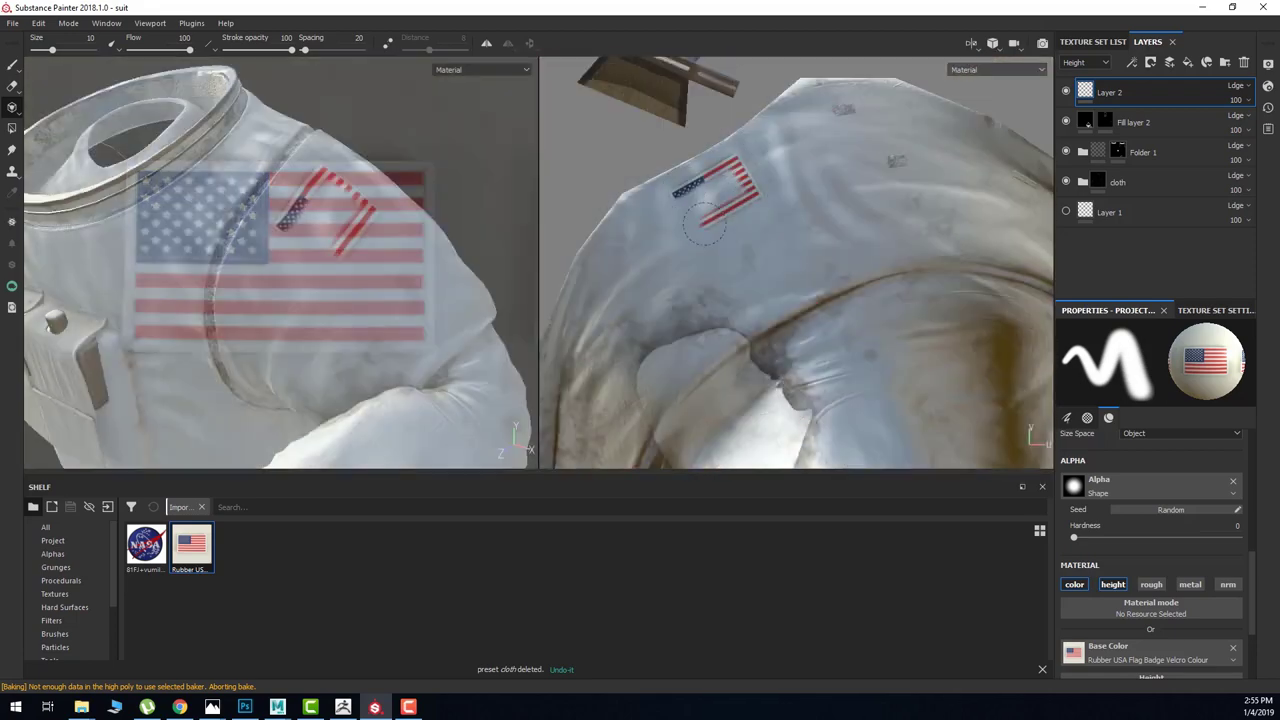
key("1")
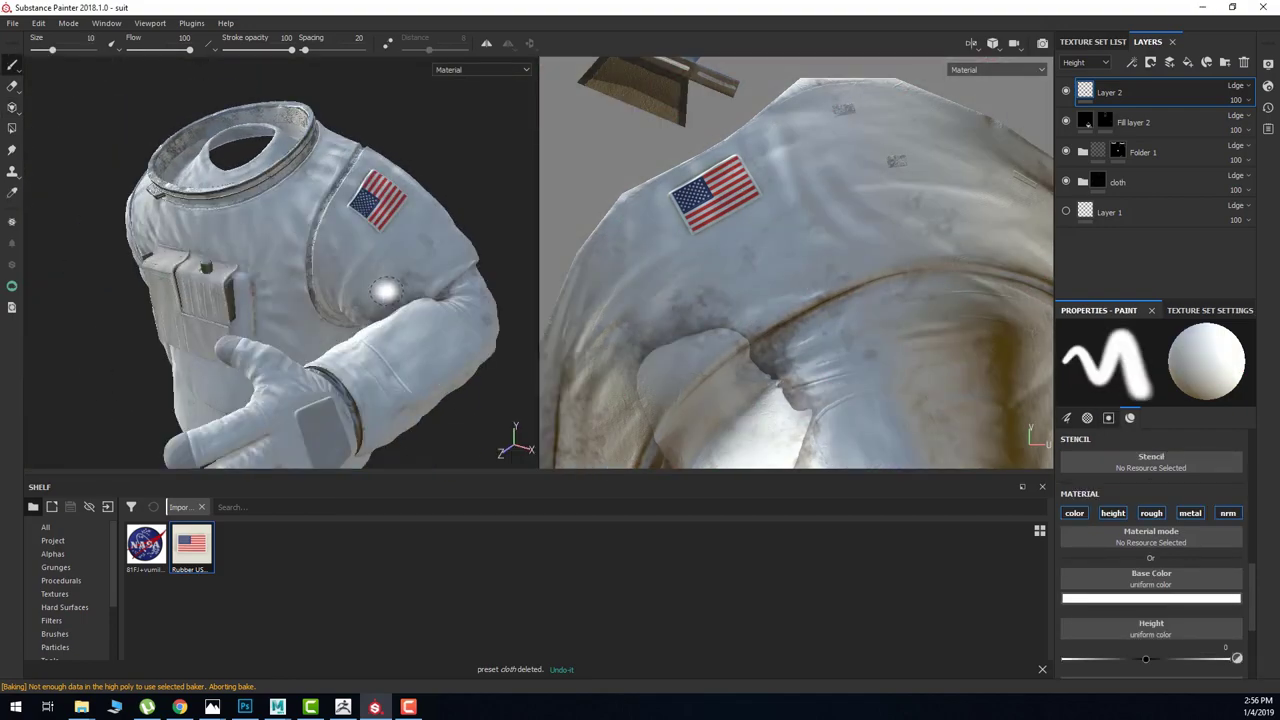
Project the NASA logo texture onto the small chest patch.
scroll(236, 298, "up", 5)
scroll(236, 298, "up", 3)
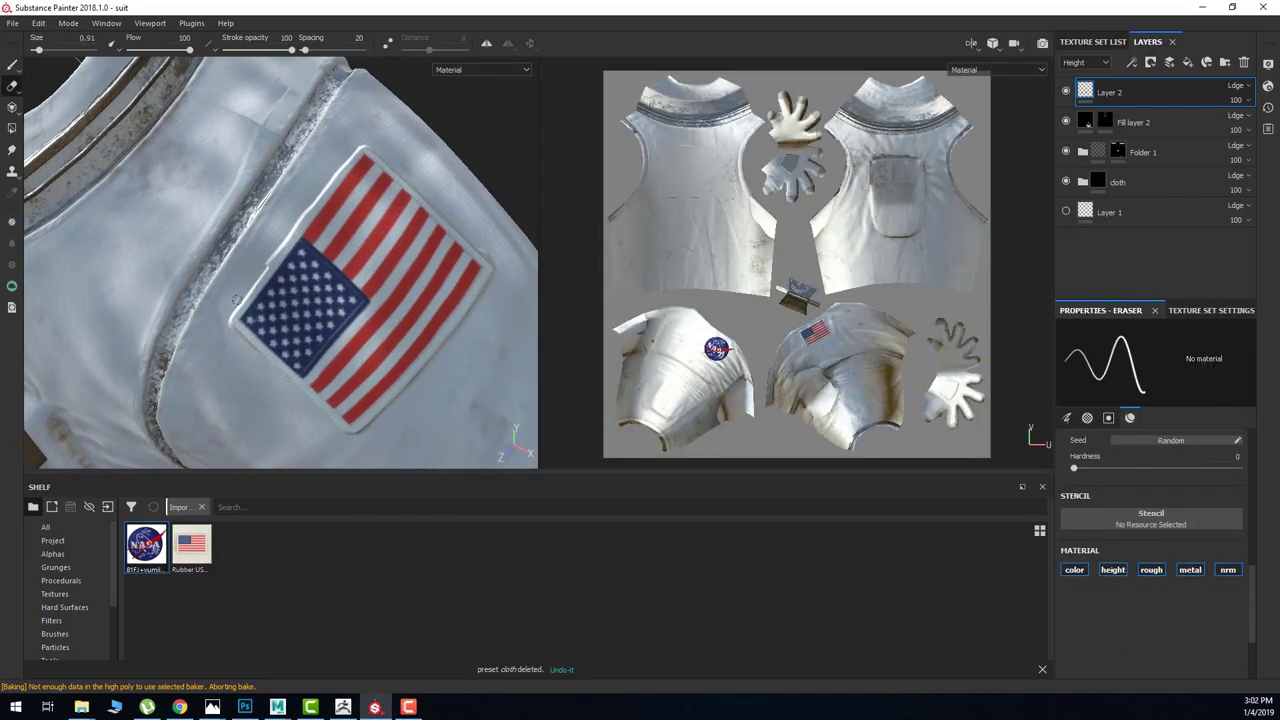
left_click_drag(262, 347, 323, 362, "alt")
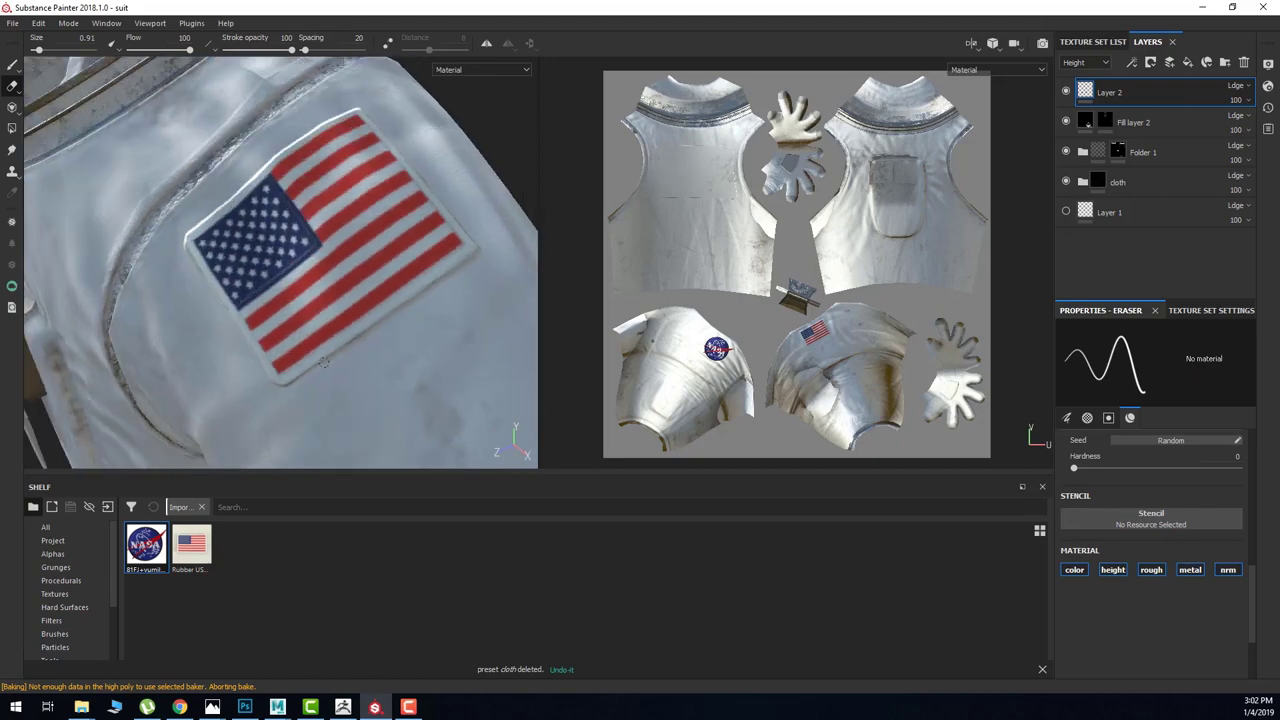
scroll(197, 268, "down", 3)
scroll(197, 268, "down", 3)
scroll(283, 260, "up", 2)
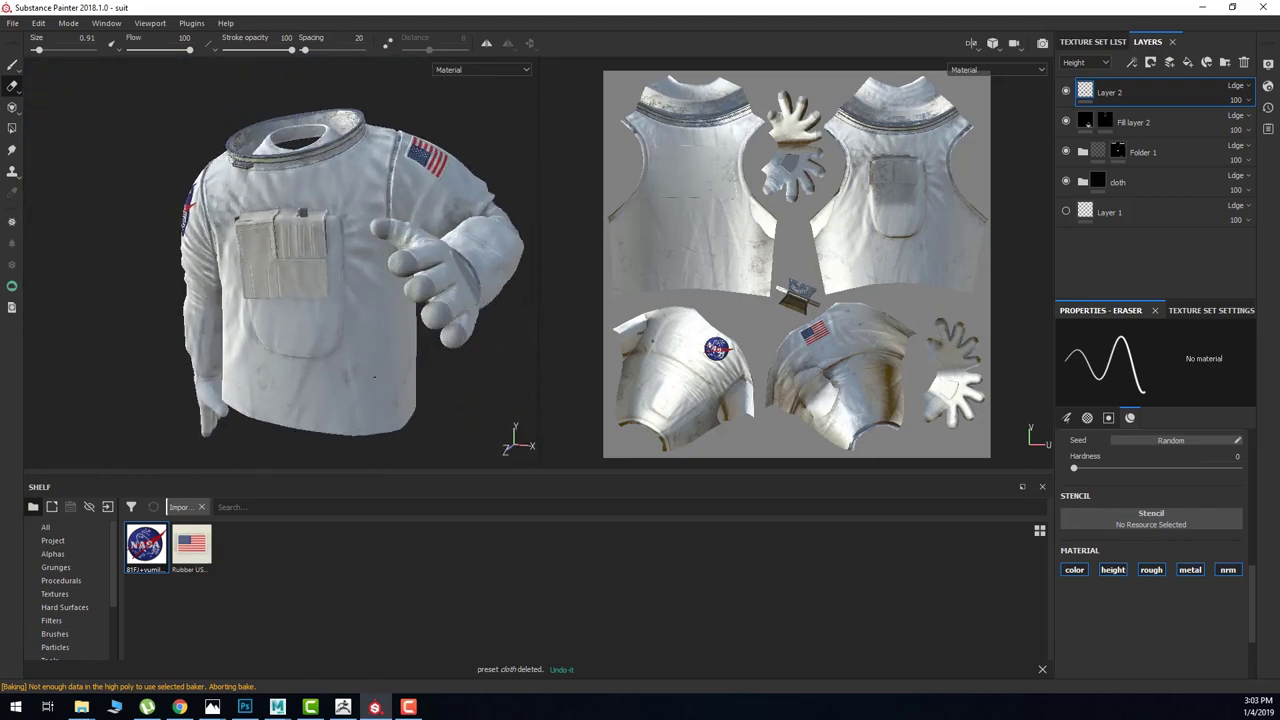
scroll(283, 260, "up", 3)
key("3")
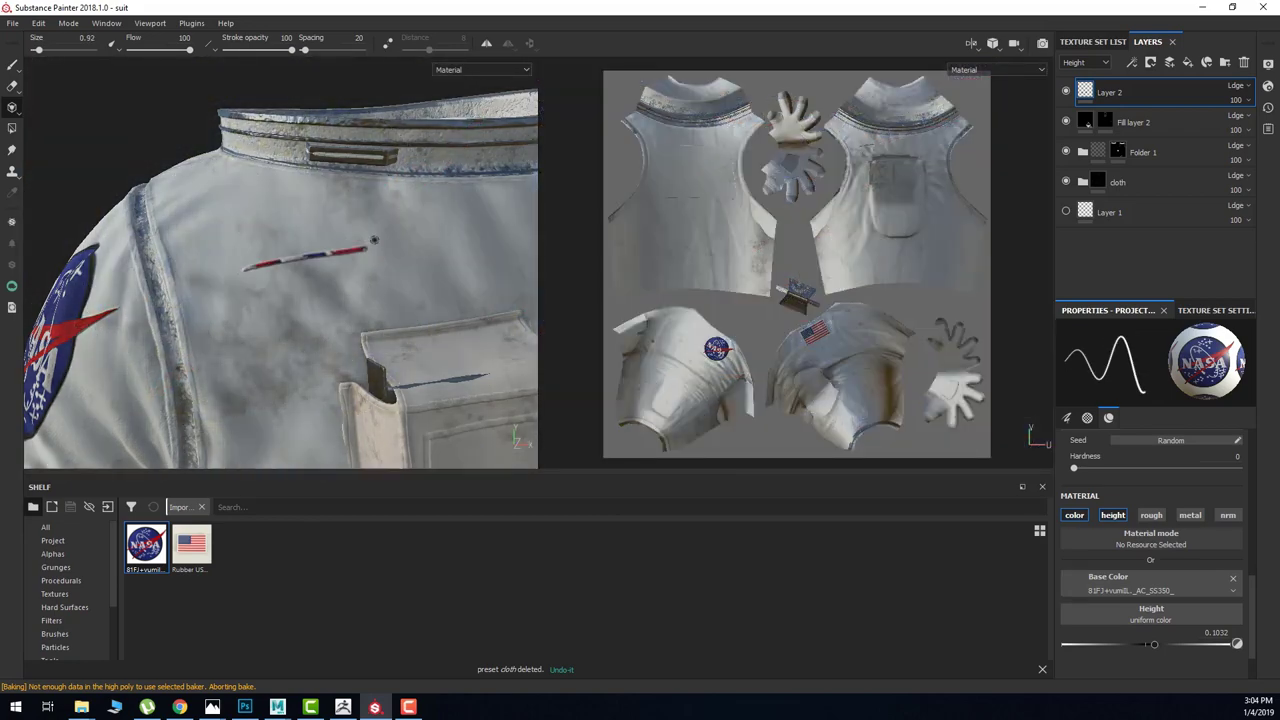
mouse_move(295, 319)
left_mouse_down()
mouse_move(383, 293)
mouse_move(300, 302)
left_mouse_up()
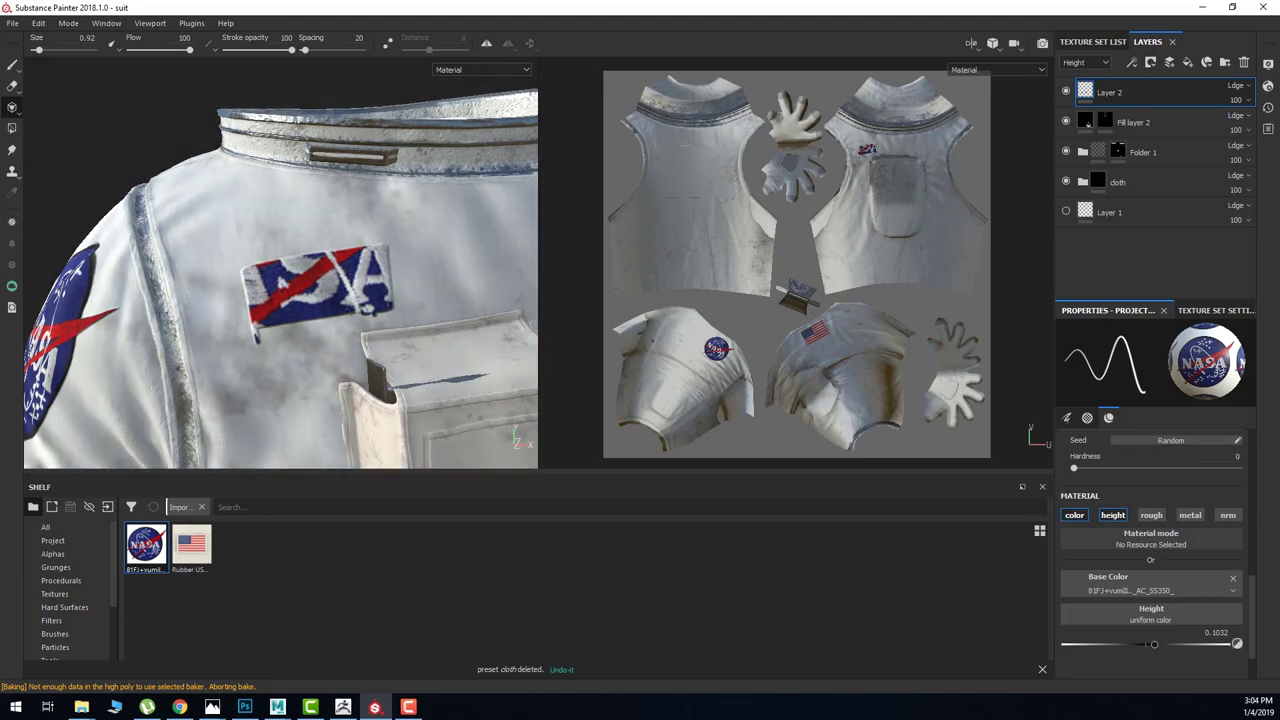
key("2")
scroll(396, 246, "up", 3)
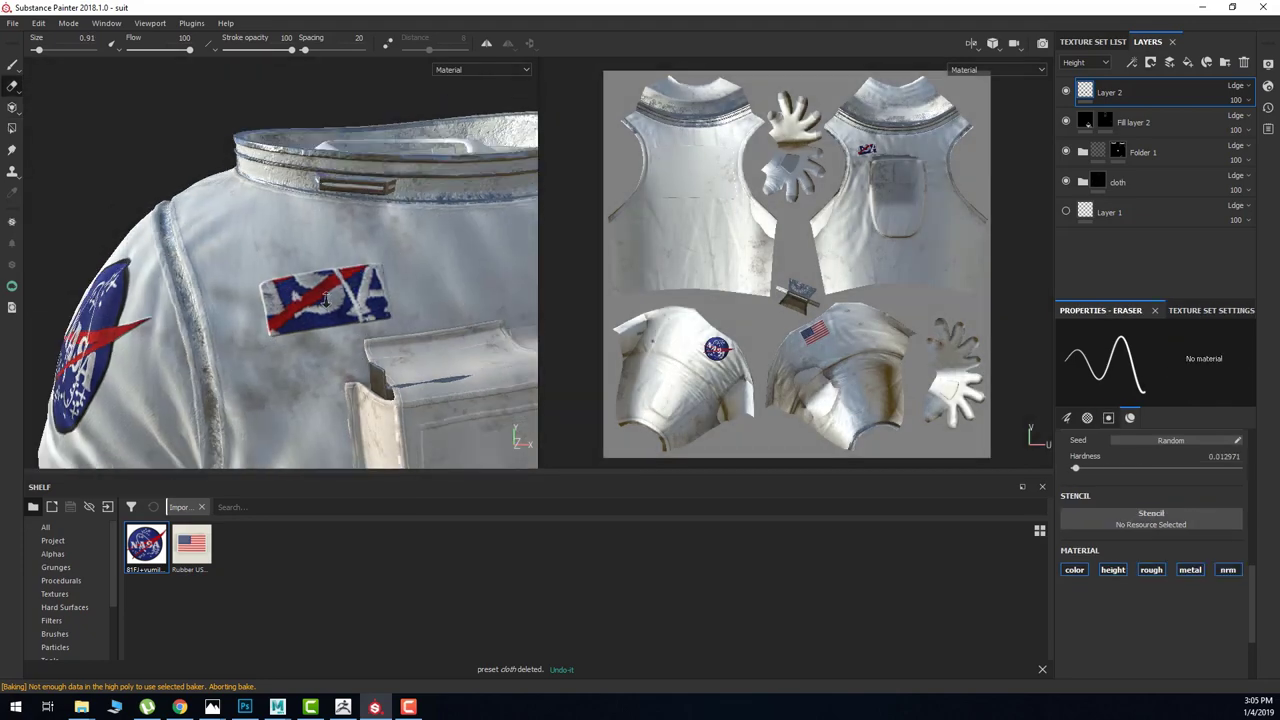
left_click_drag(396, 246, 389, 202, "alt")
Paint white over the chest patch on new Layer 3 at opacity 45.
key("1")
left_click(1171, 63)
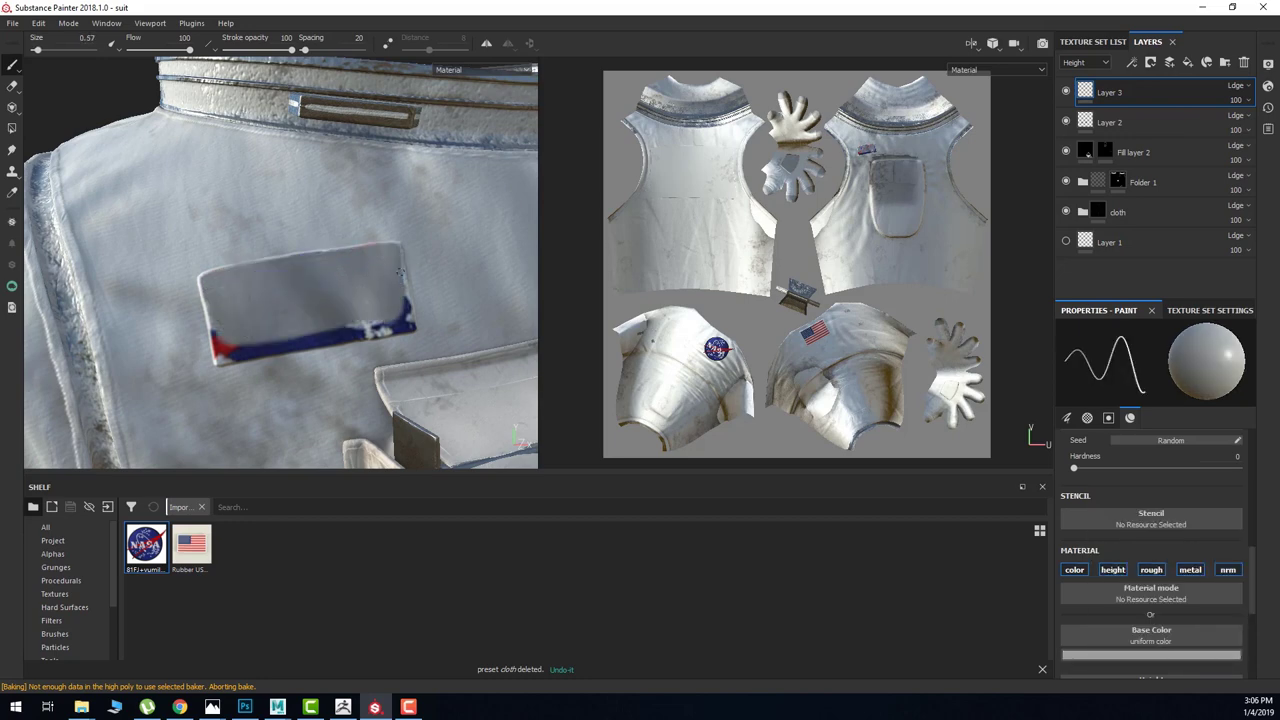
left_click_drag(399, 318, 325, 224, "alt")
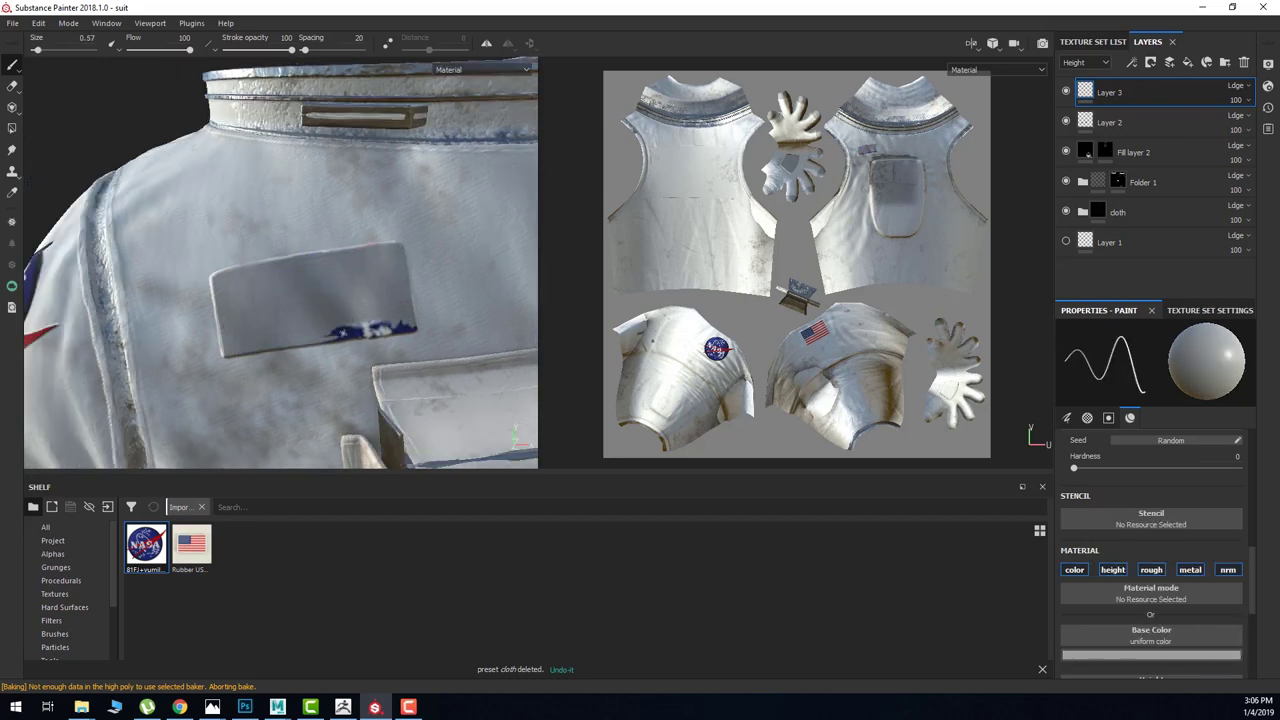
scroll(415, 327, "down", 3)
scroll(1150, 560, "down", 3)
mouse_move(400, 330)
left_mouse_down("alt")
mouse_move(320, 387)
mouse_move(1256, 626)
left_mouse_up("alt")
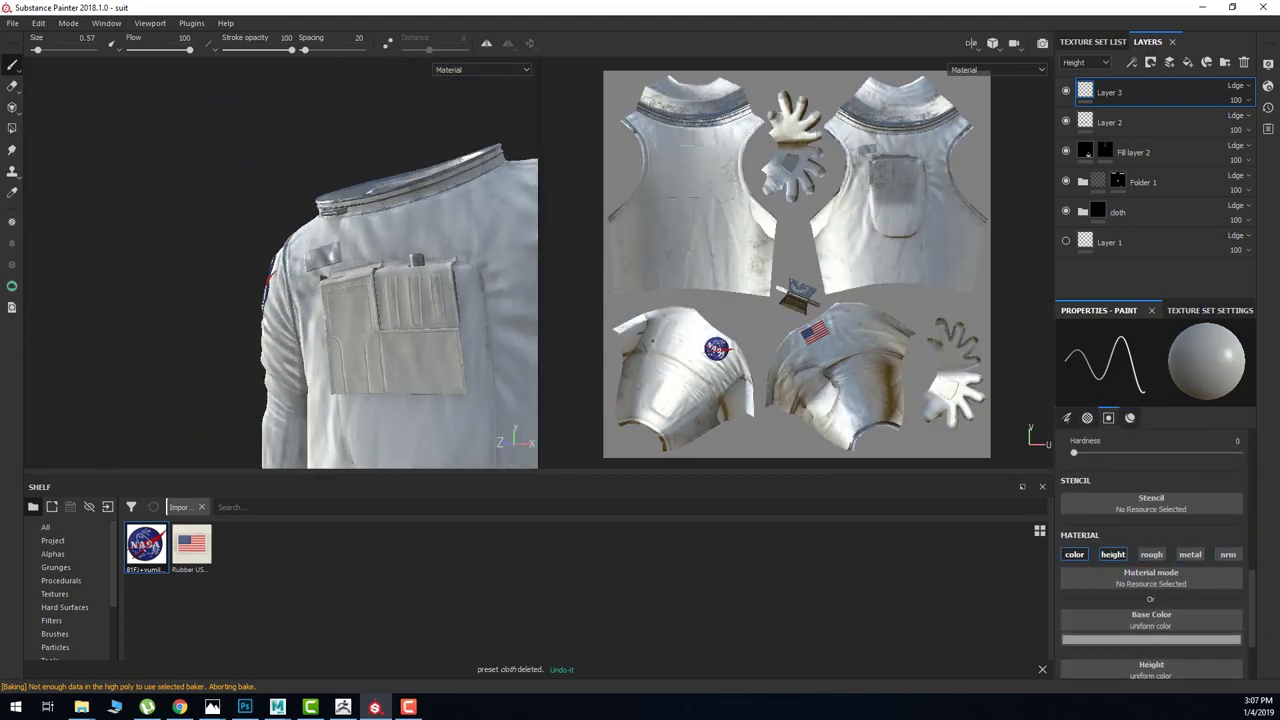
left_click(1100, 63)
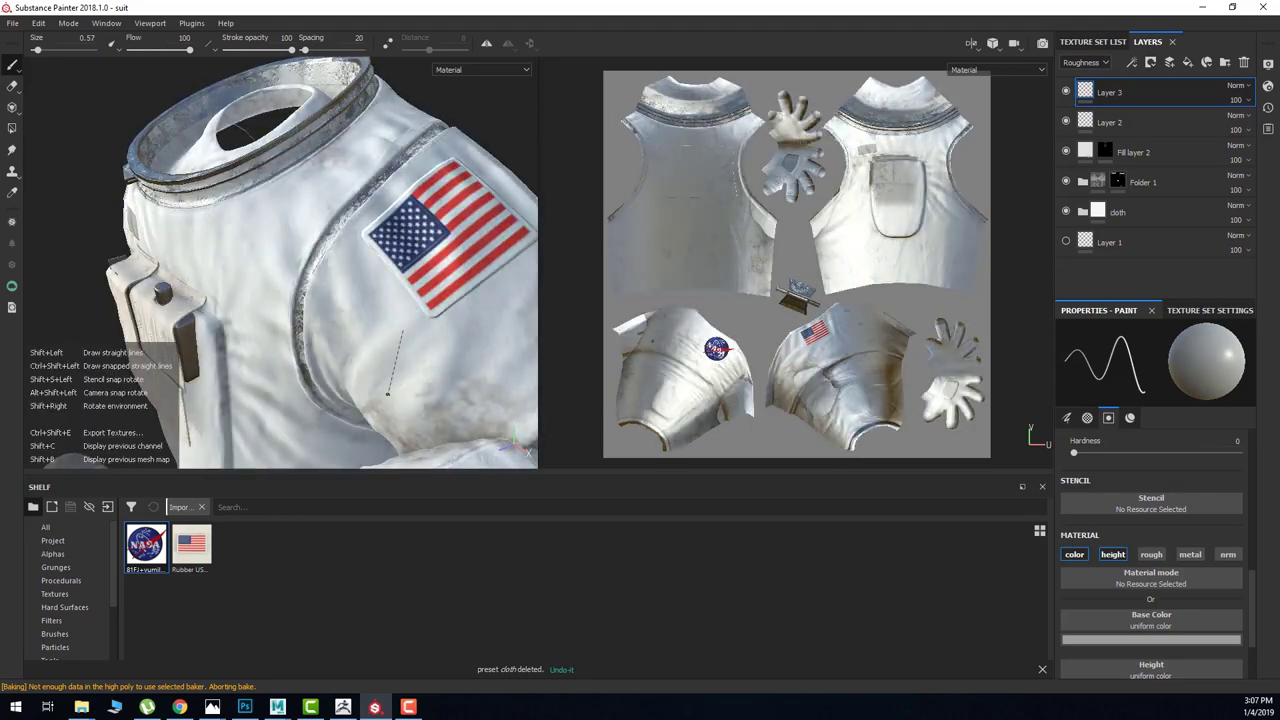
scroll(1155, 465, "up", 2)
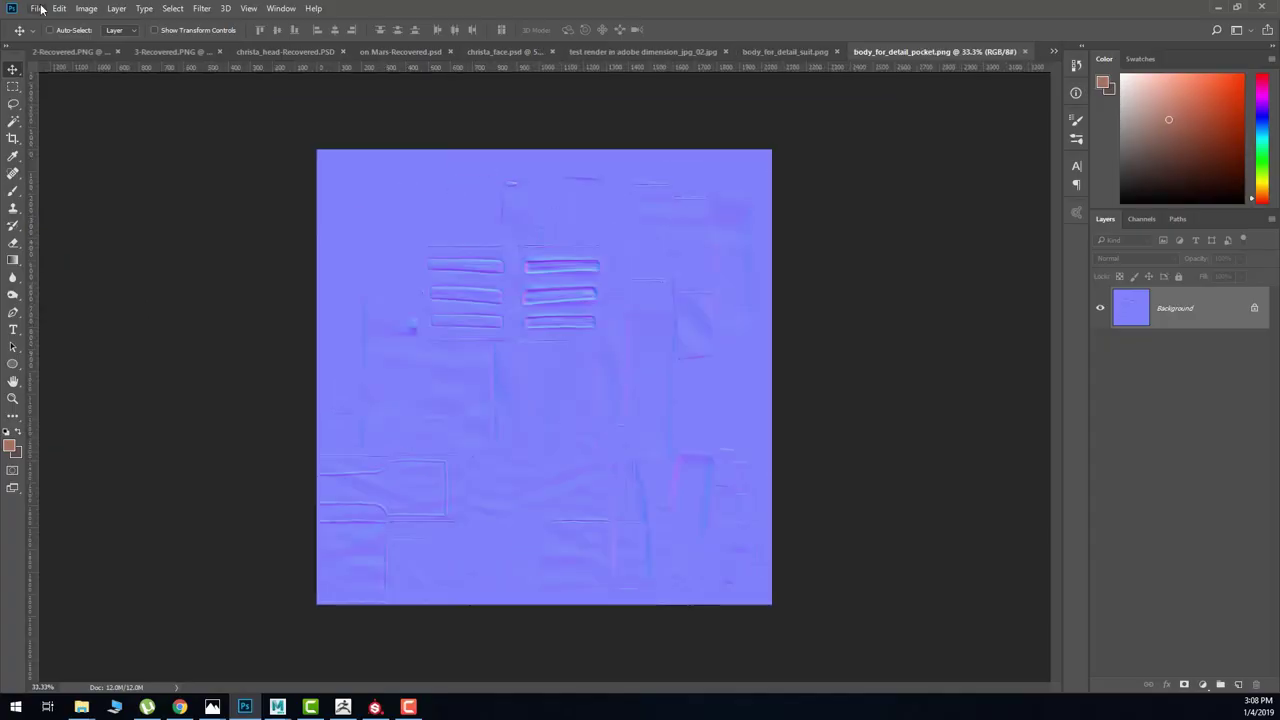
Create a new 500x500 blank document and delete its Background layer.
key("ctrl+n")
double_click(340, 335)
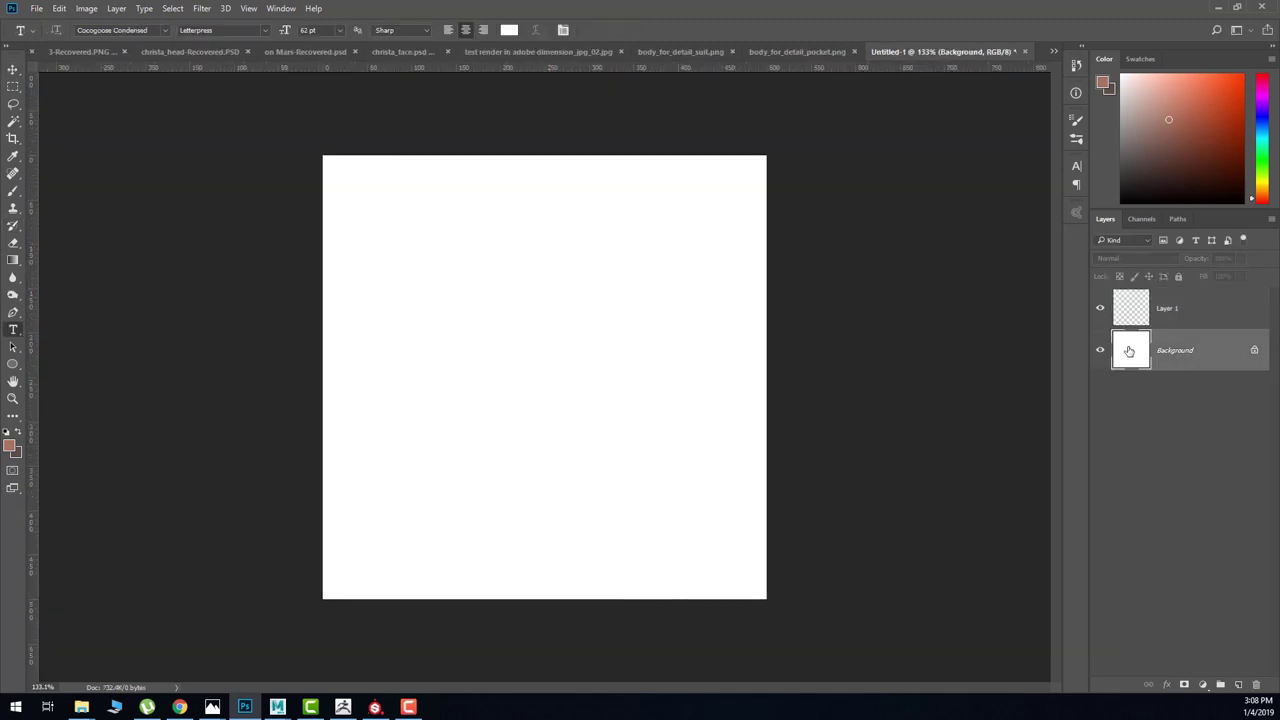
key("Delete")
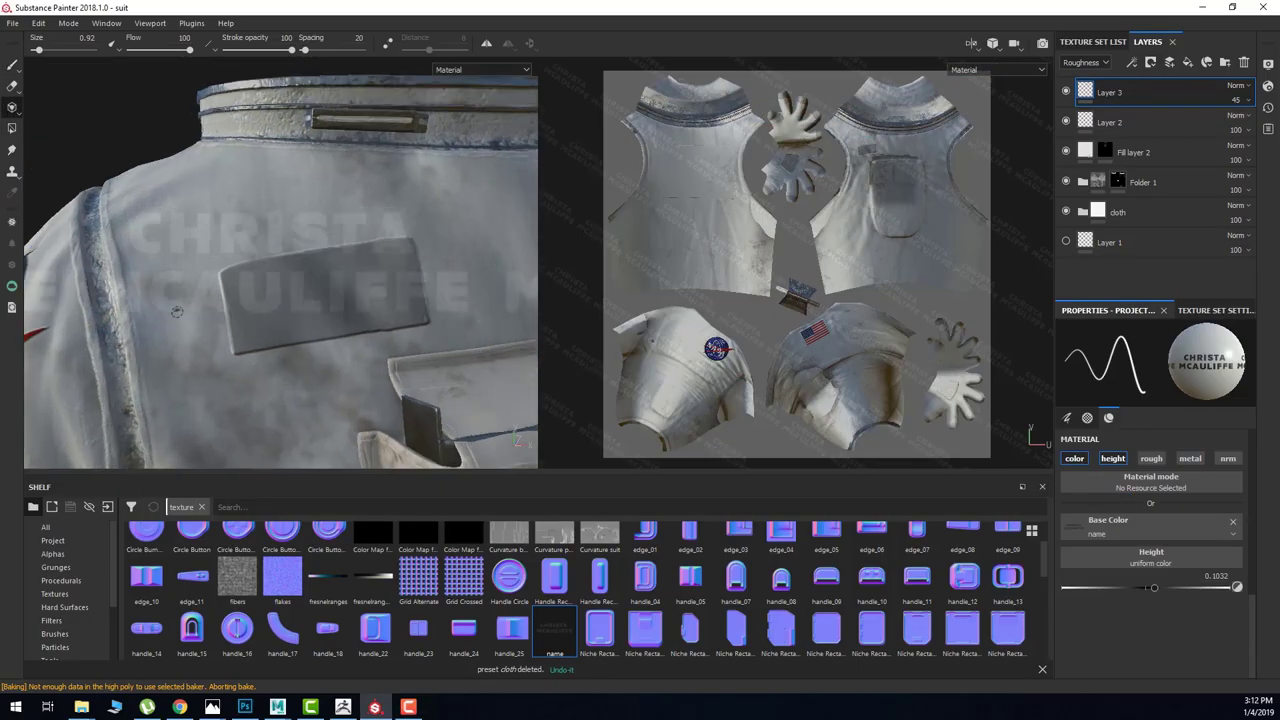
Stencil the astronaut's name lettering onto the patch on Layer 4, then add Fill layer 4.
mouse_move(176, 311)
left_mouse_down()
mouse_move(274, 311)
mouse_move(303, 294)
left_mouse_up()
left_click(1113, 461)
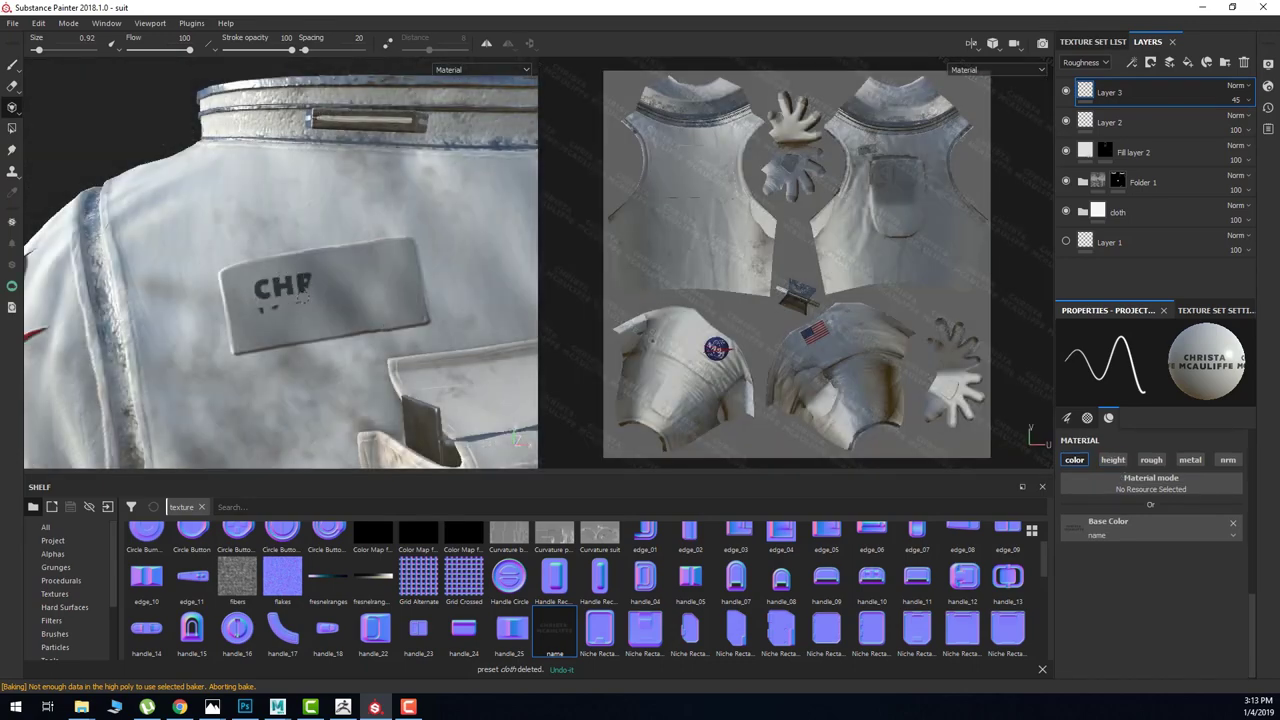
left_click_drag(249, 333, 330, 300, "alt")
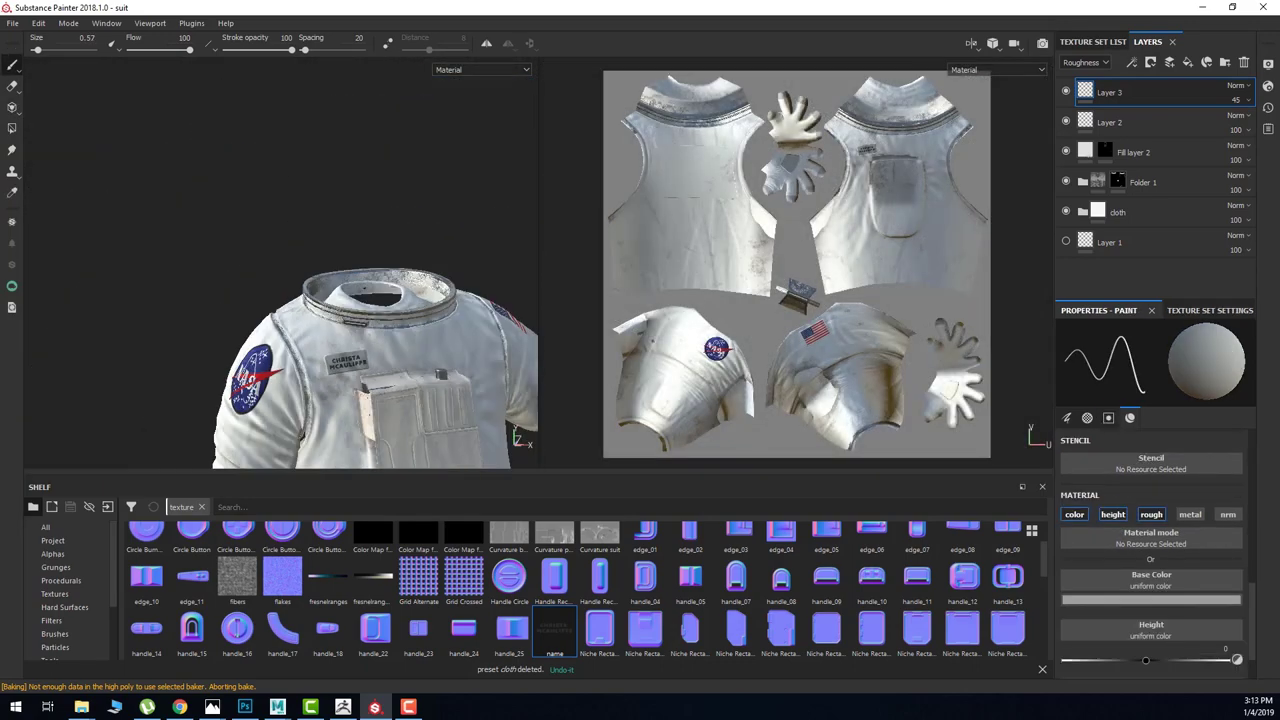
left_click(1210, 62)
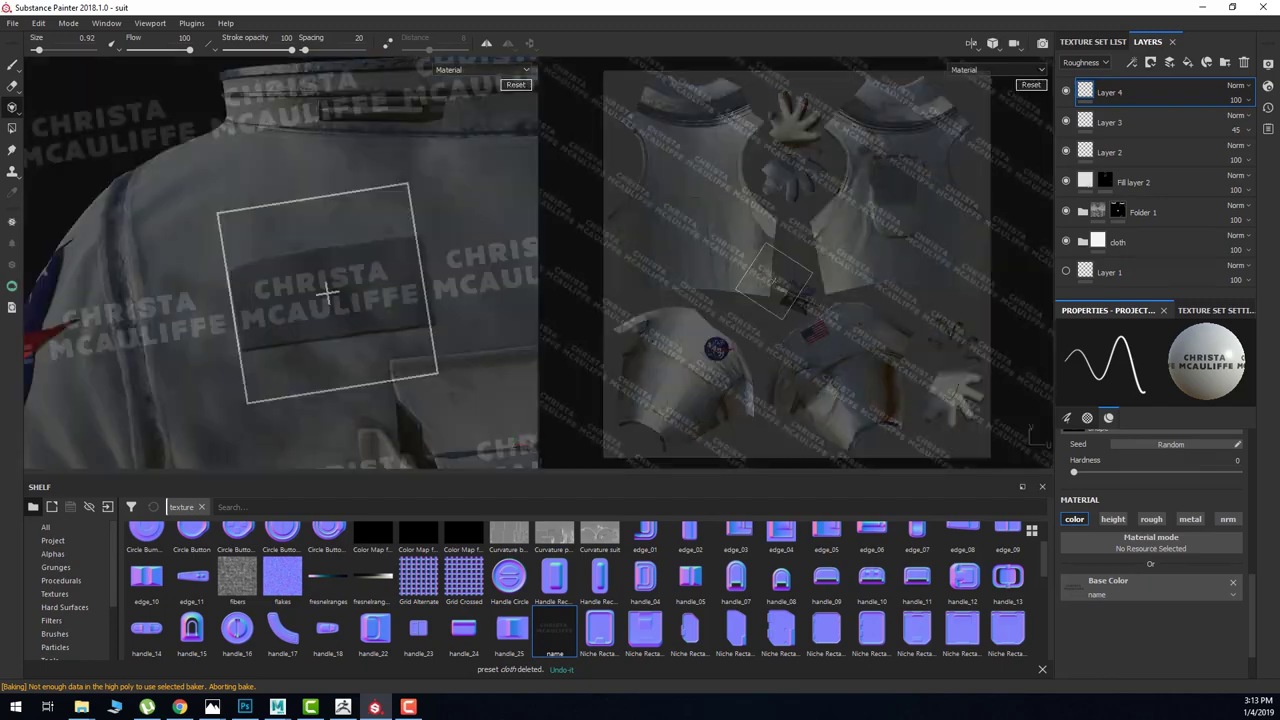
key("1")
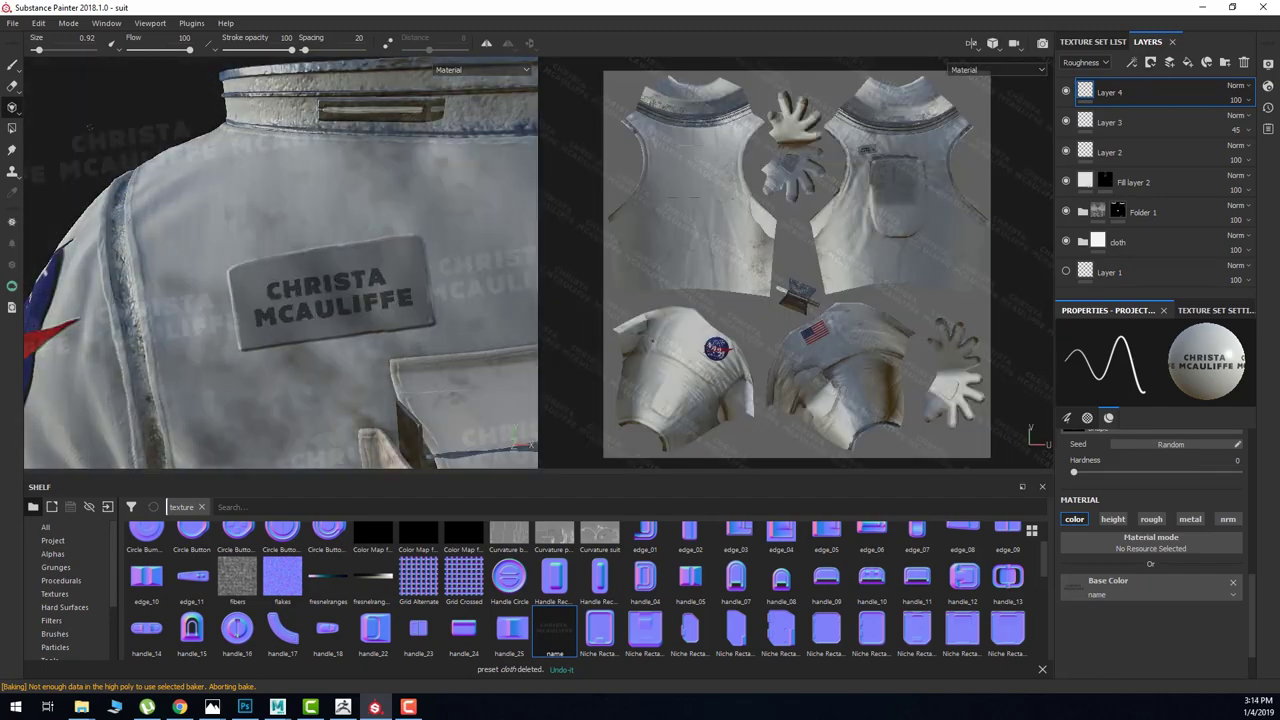
left_click_drag(411, 383, 1186, 667, "alt")
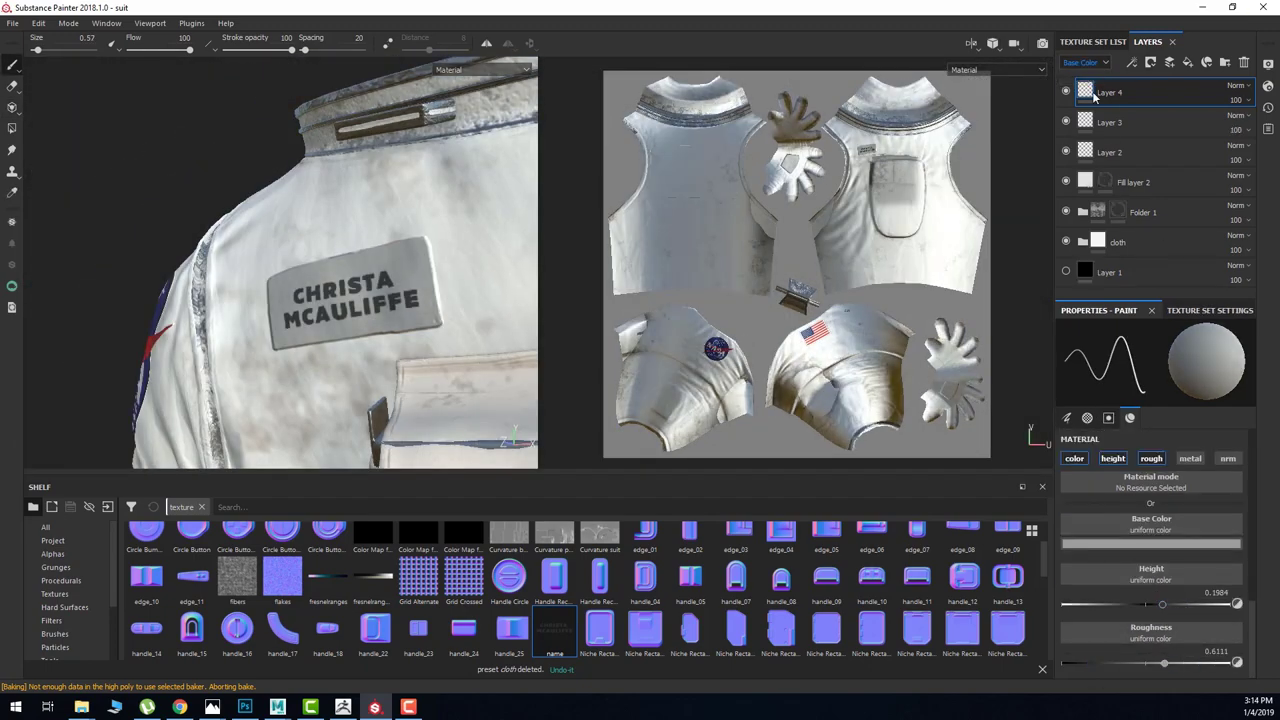
left_click(1188, 62)
Paint Stitch-alpha seams (spacing 120, Follow Path) around the chest pocket's edges and panels.
scroll(60, 600, "down", 2)
left_click(60, 554)
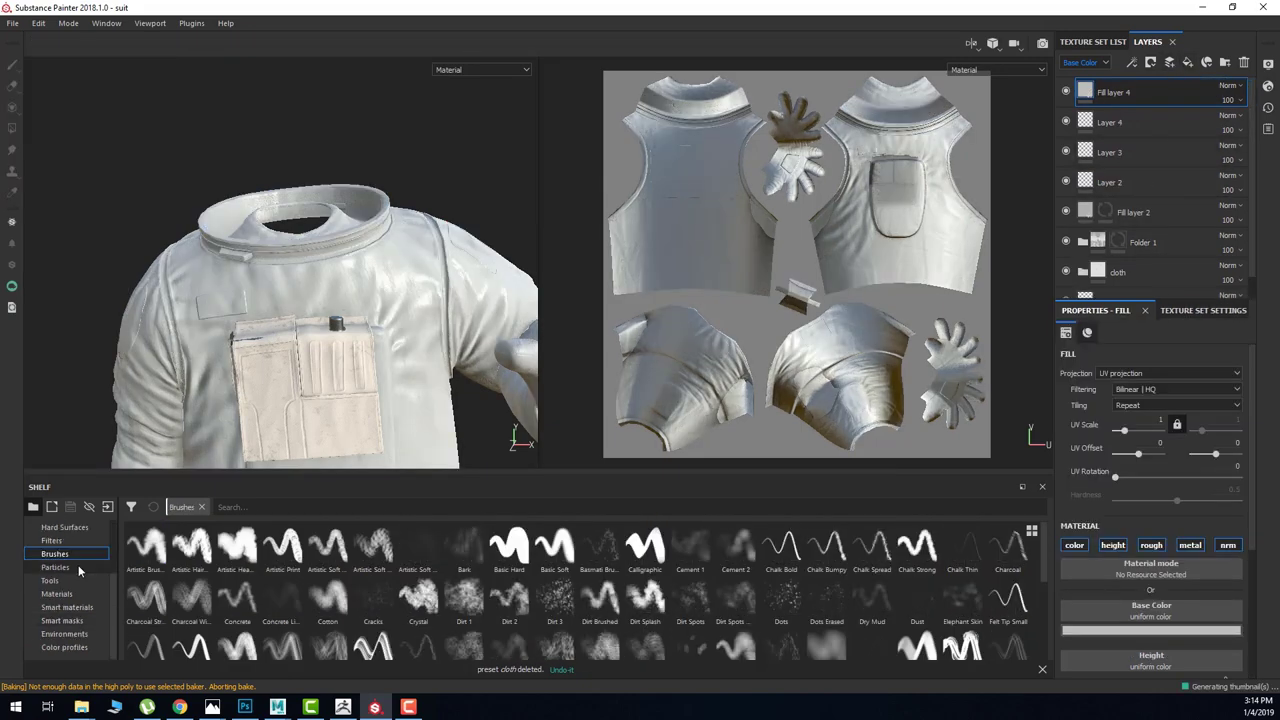
left_click(50, 580)
scroll(60, 590, "up", 2)
left_click(53, 554)
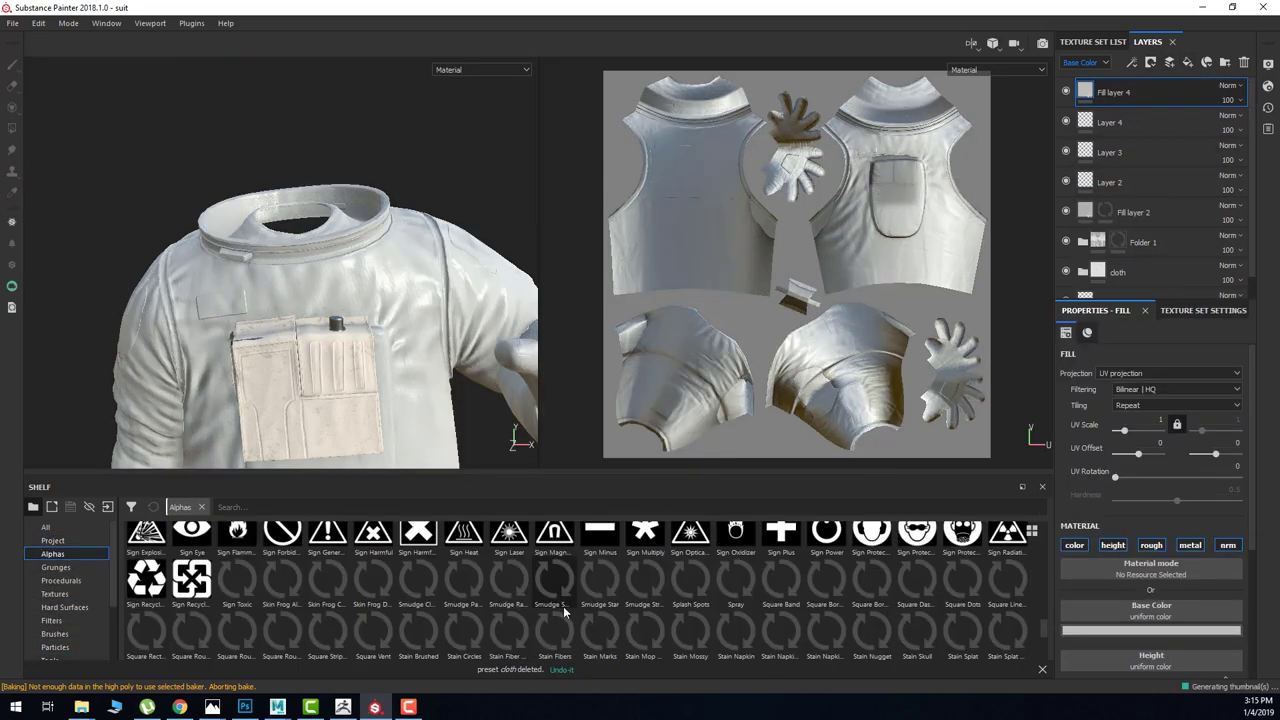
scroll(563, 613, "down", 2)
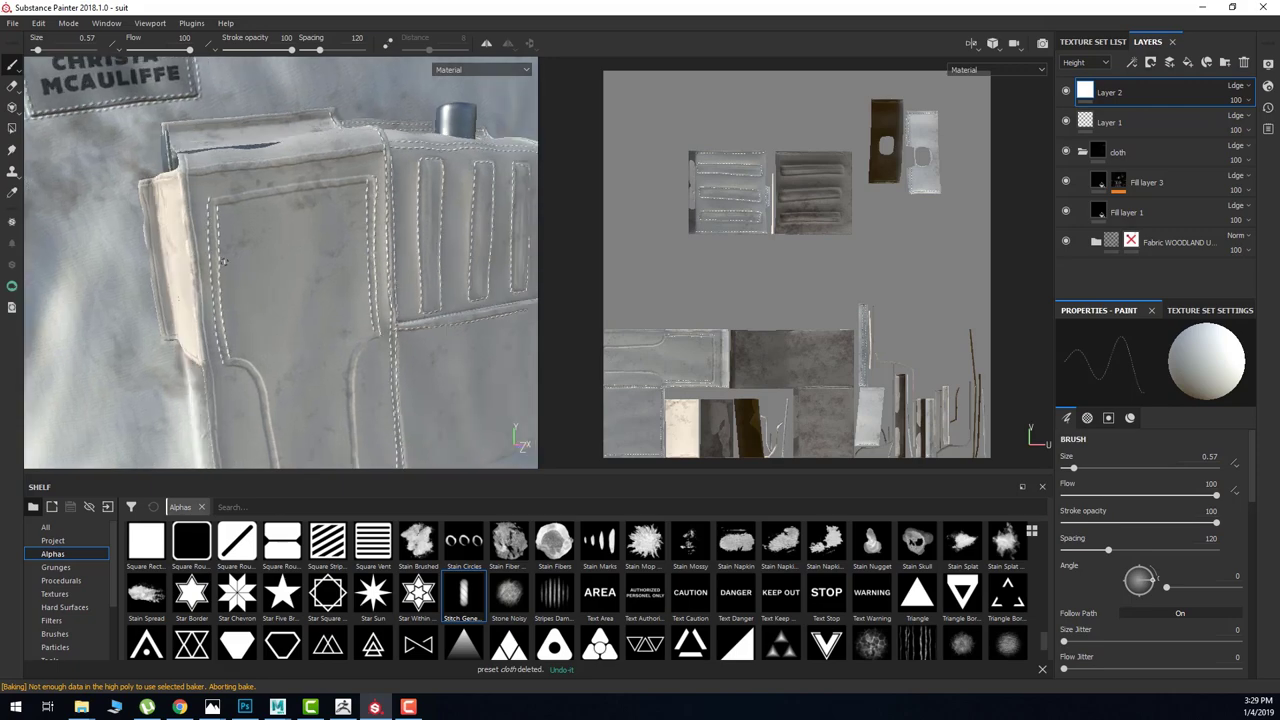
mouse_move(325, 213)
left_mouse_down("alt")
mouse_move(185, 324)
mouse_move(172, 221)
left_mouse_up("alt")
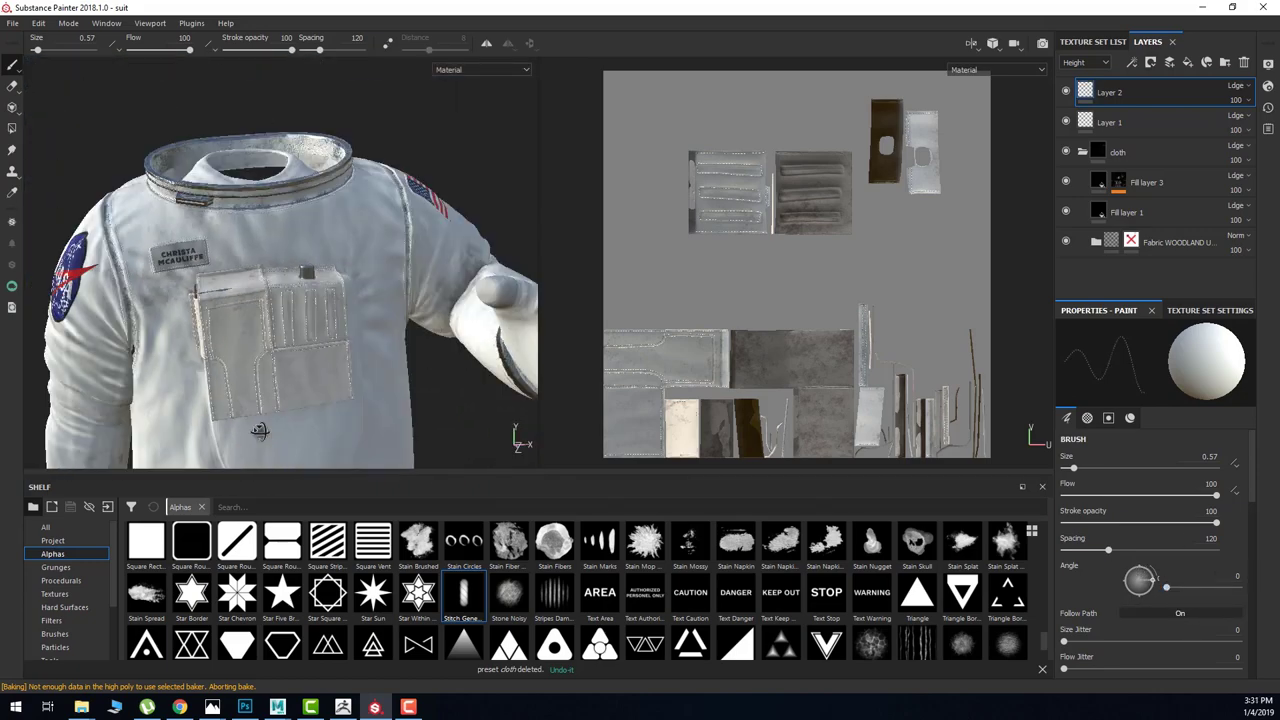
scroll(259, 430, "up", 5)
left_click_drag(260, 300, 240, 340, "alt")
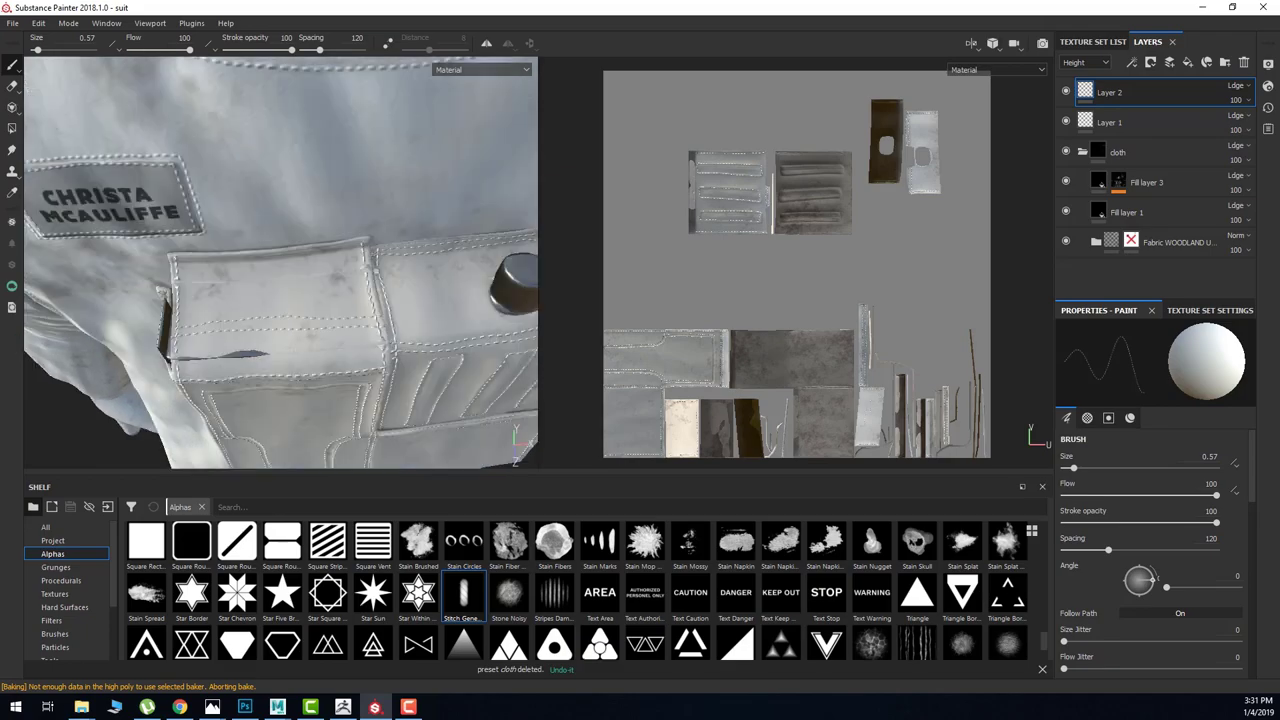
scroll(1254, 537, "down", 3)
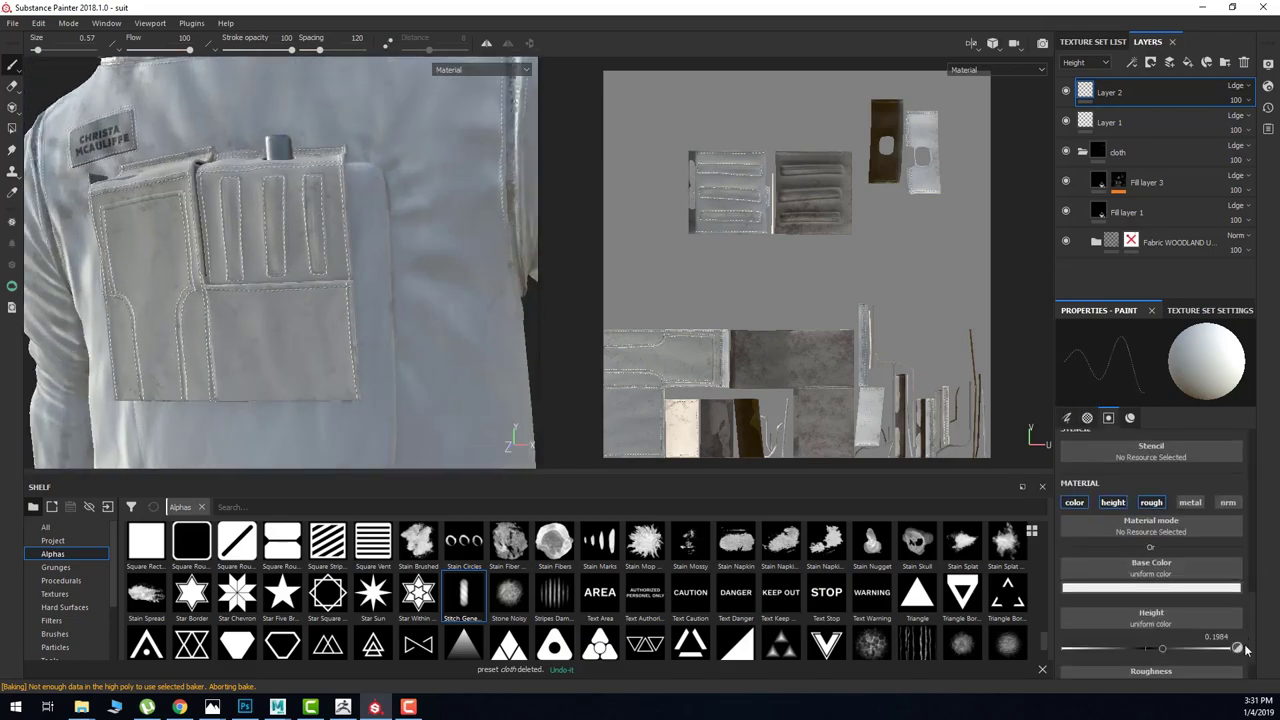